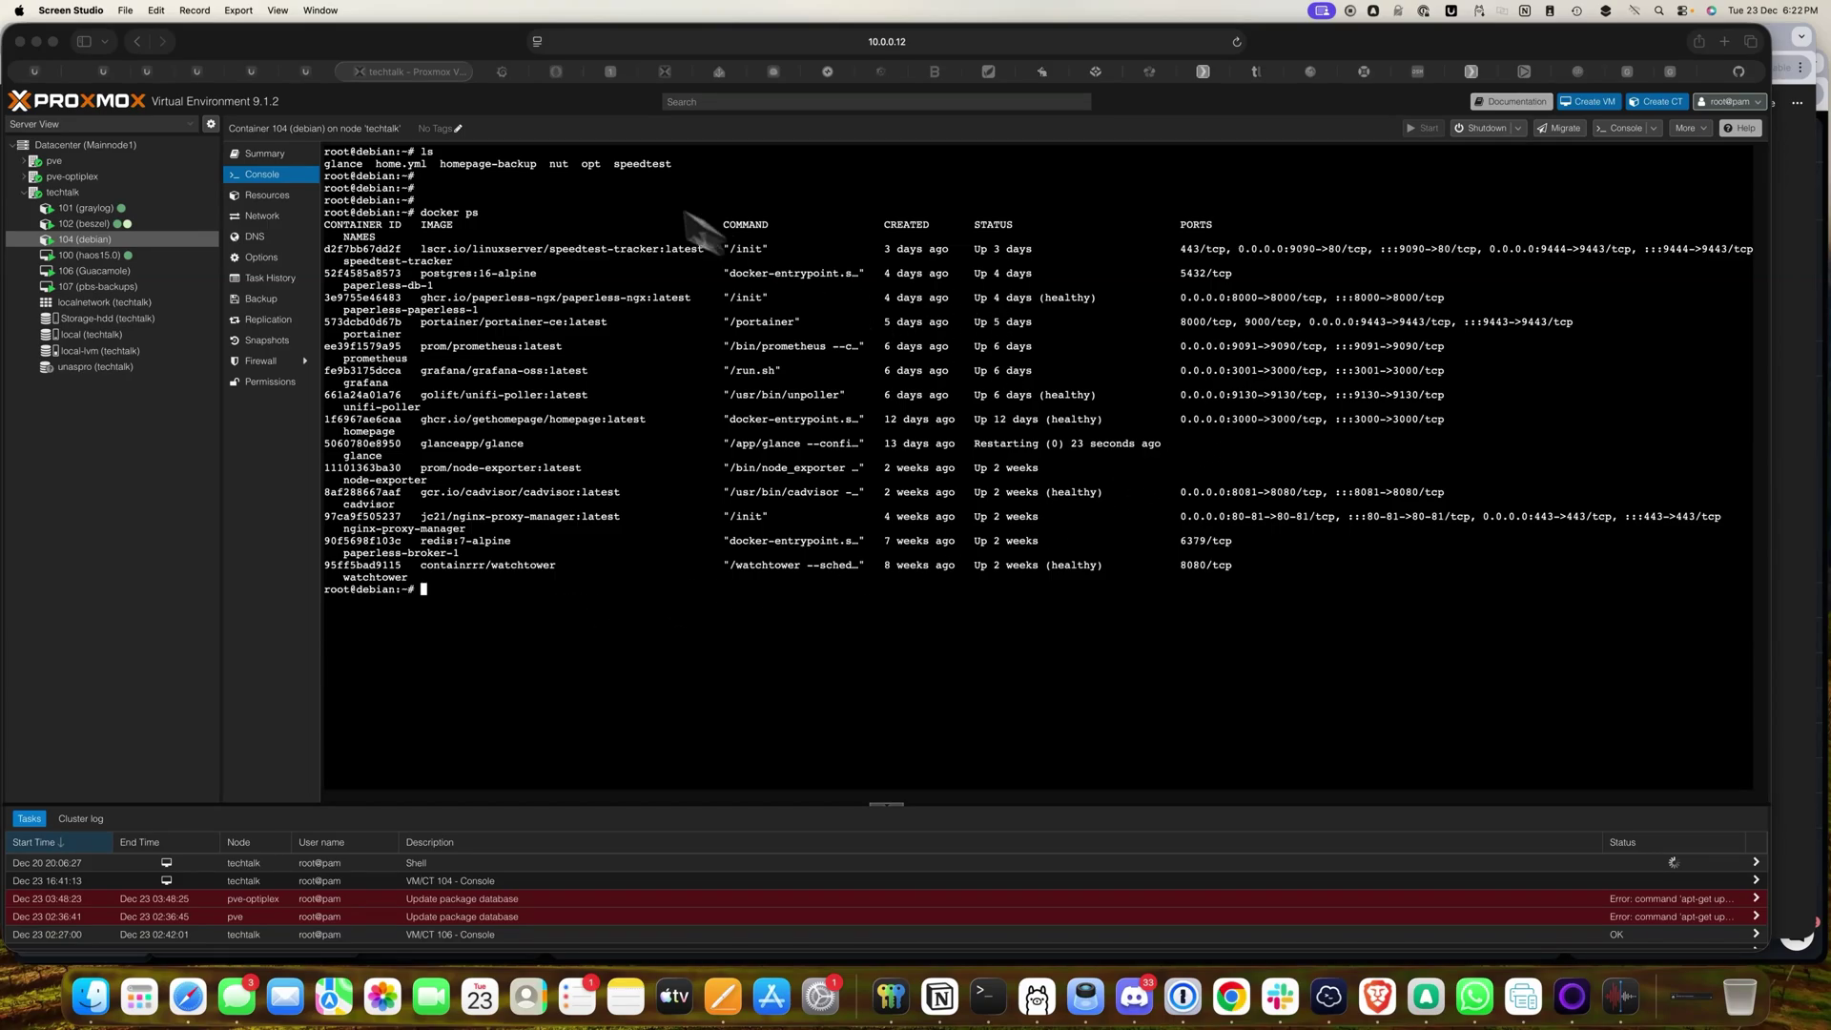
Step: Switch to the Grafana tab showing the UniFi-Poller Client Insights dashboard
click(502, 72)
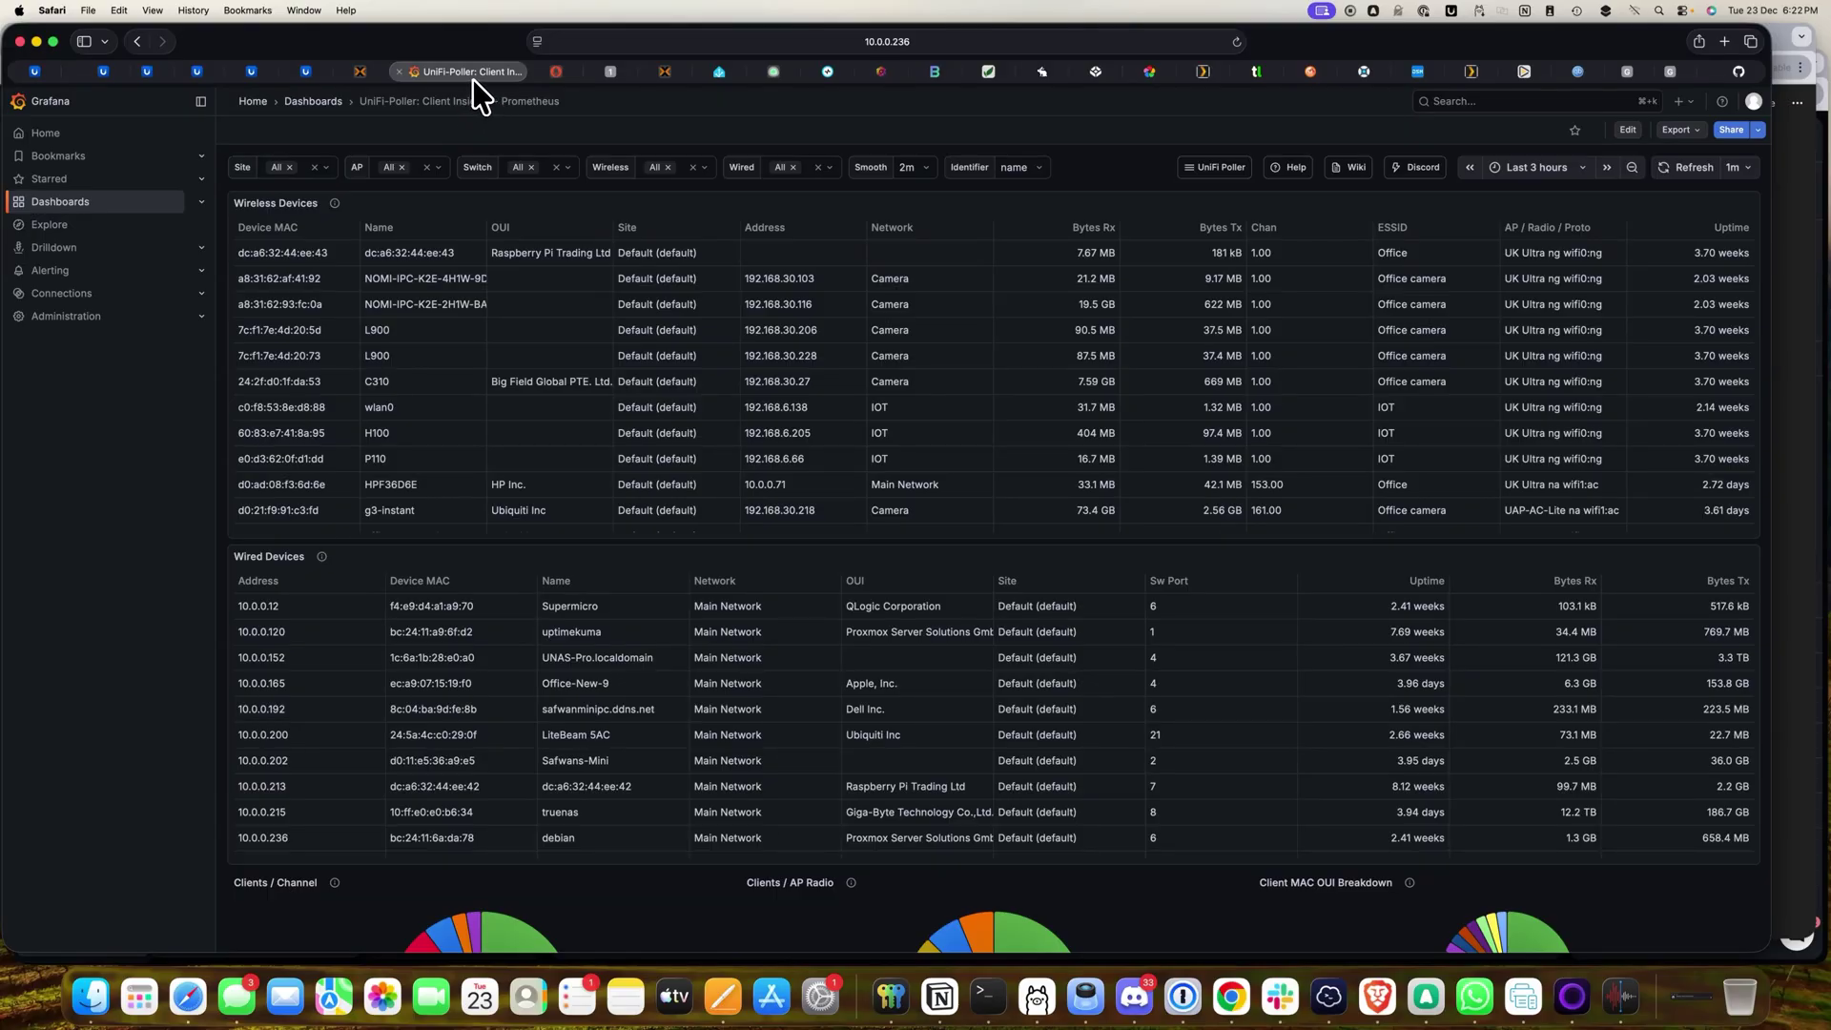
Step: View the Prometheus target health page, then bring up cAdvisor's usage page for the host
click(556, 73)
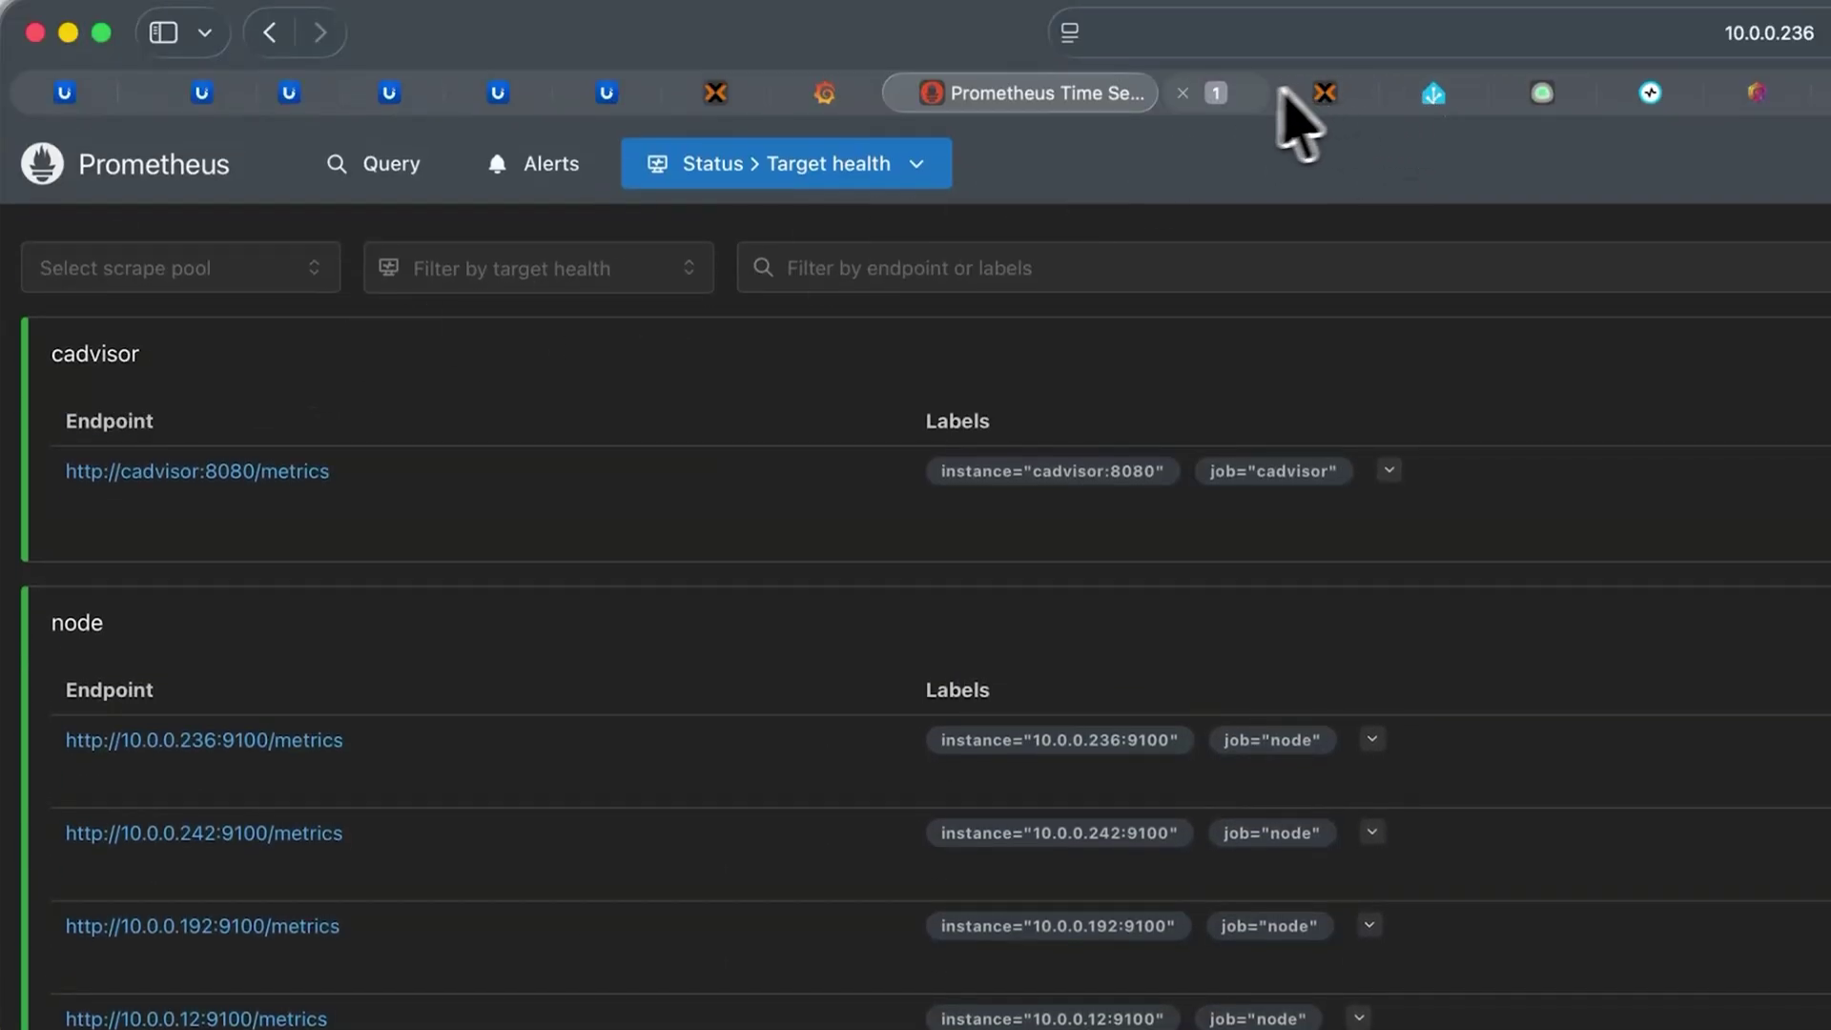
click(1229, 76)
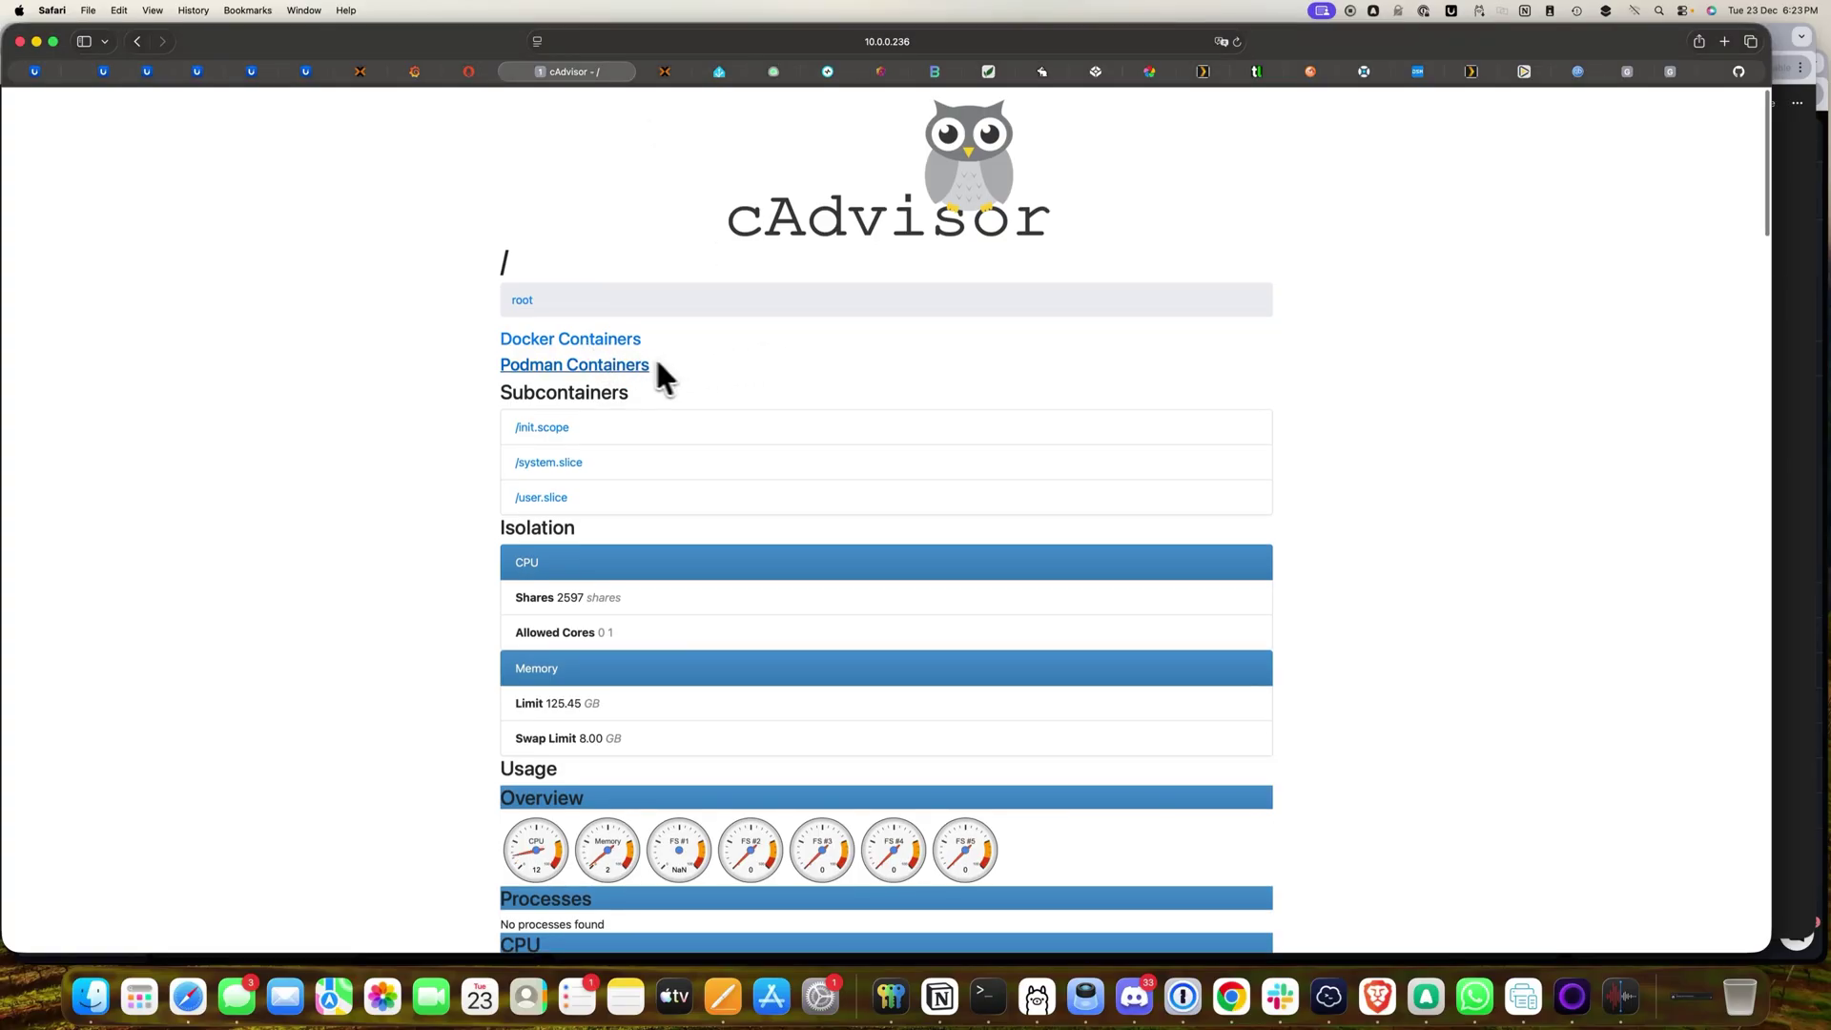
Step: Scroll through cAdvisor's CPU, memory and network charts, then return to Grafana Client Insights
scroll(813, 377, down, 20)
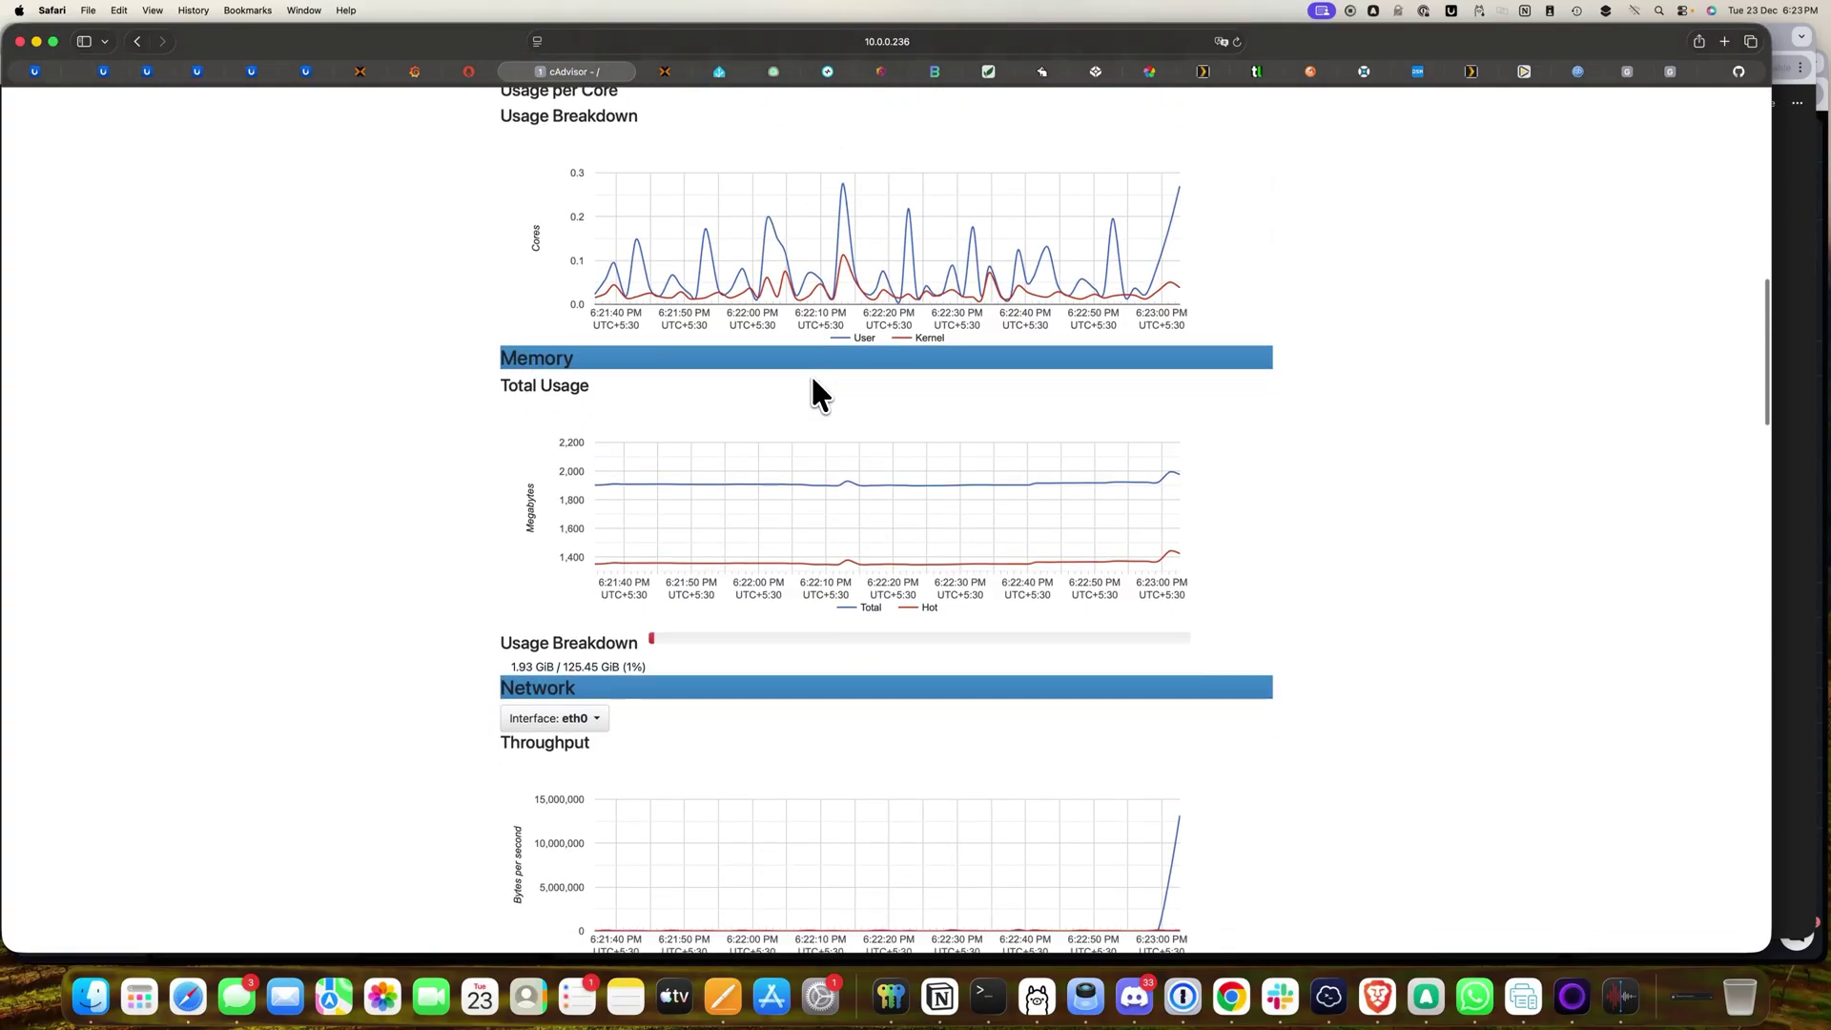
scroll(814, 383, down, 15)
scroll(813, 383, up, 20)
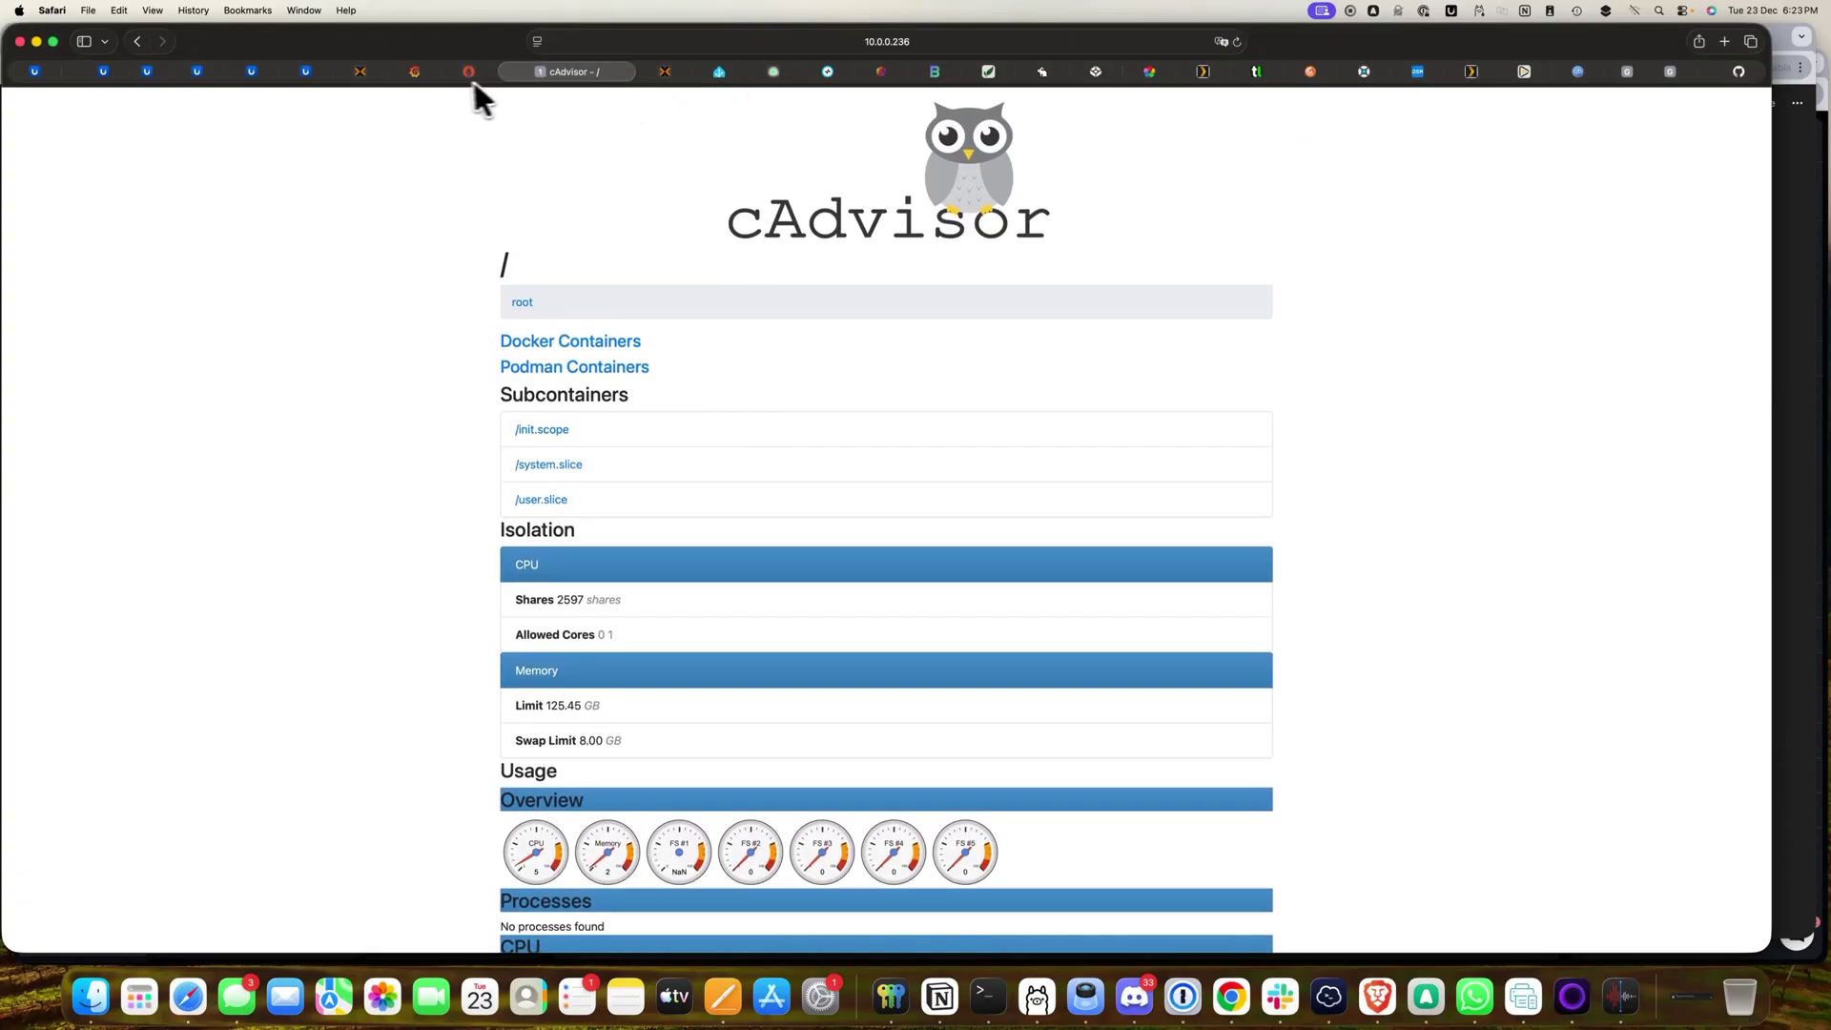
mouse_move(425, 78)
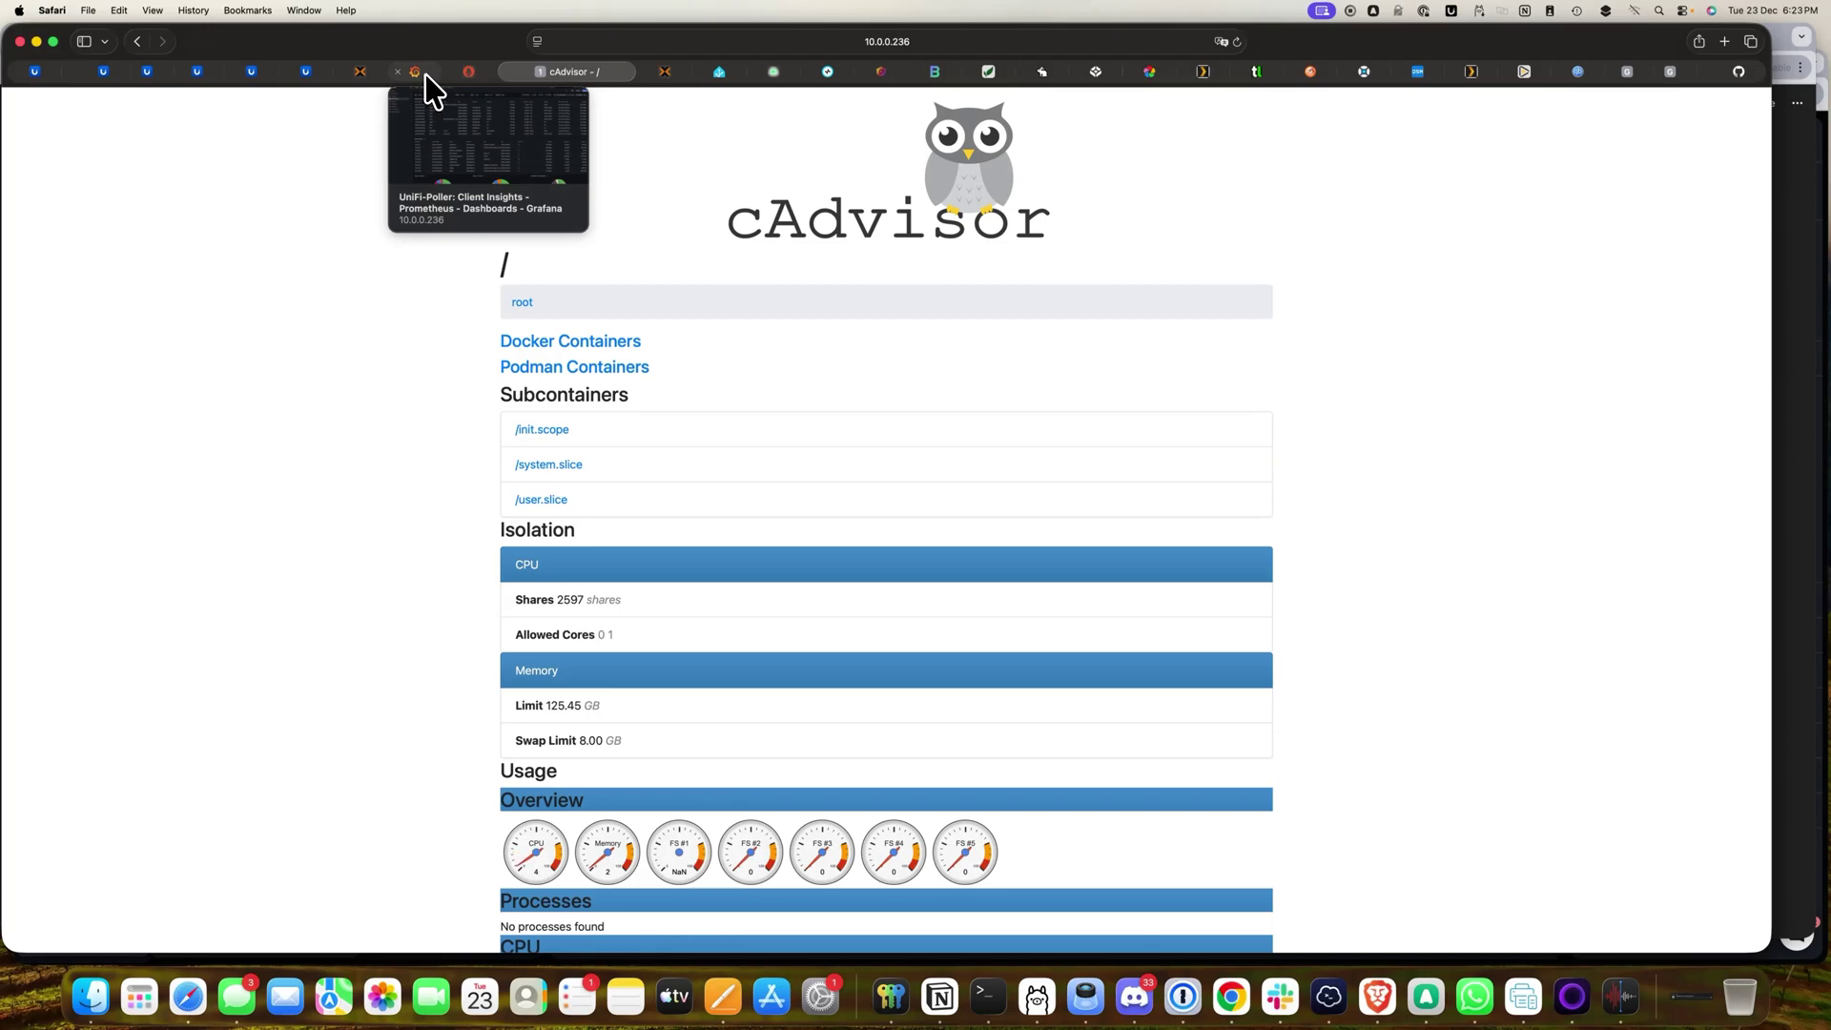
click(426, 74)
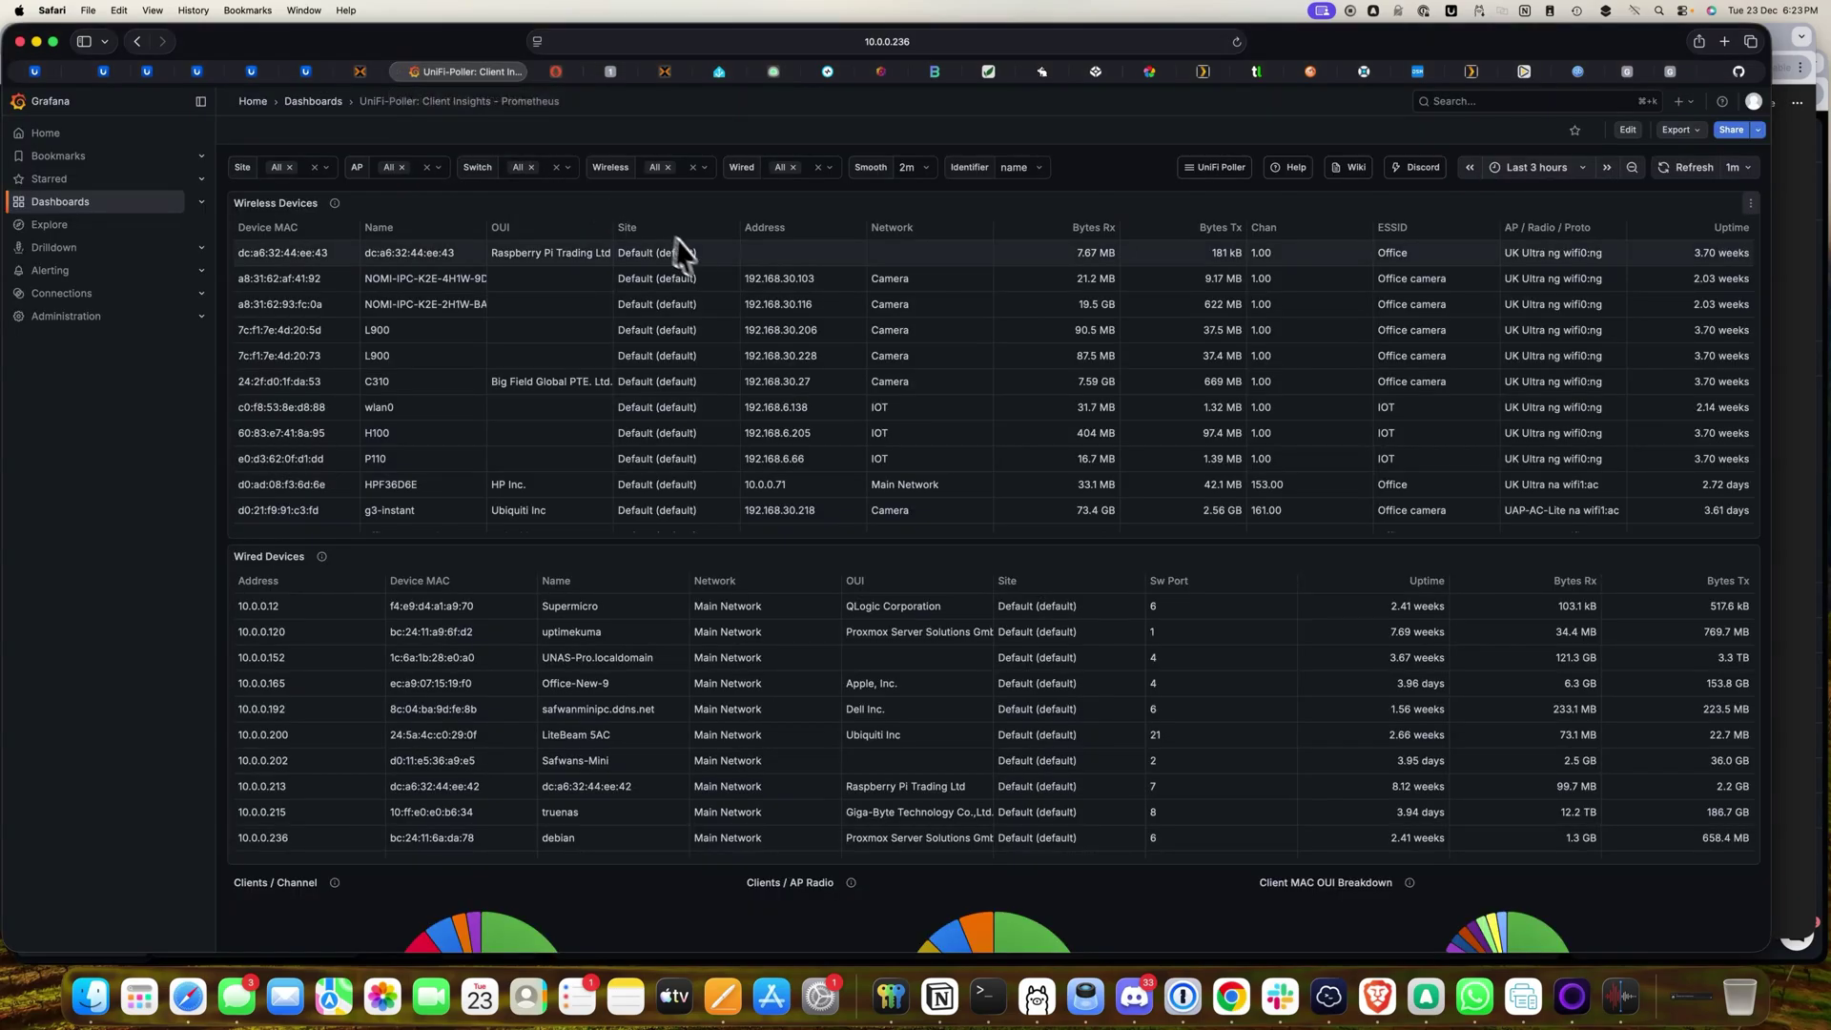
Step: Open 'UniFi-Poller: UAP Insights - Prometheus' from the Dashboards list
click(324, 105)
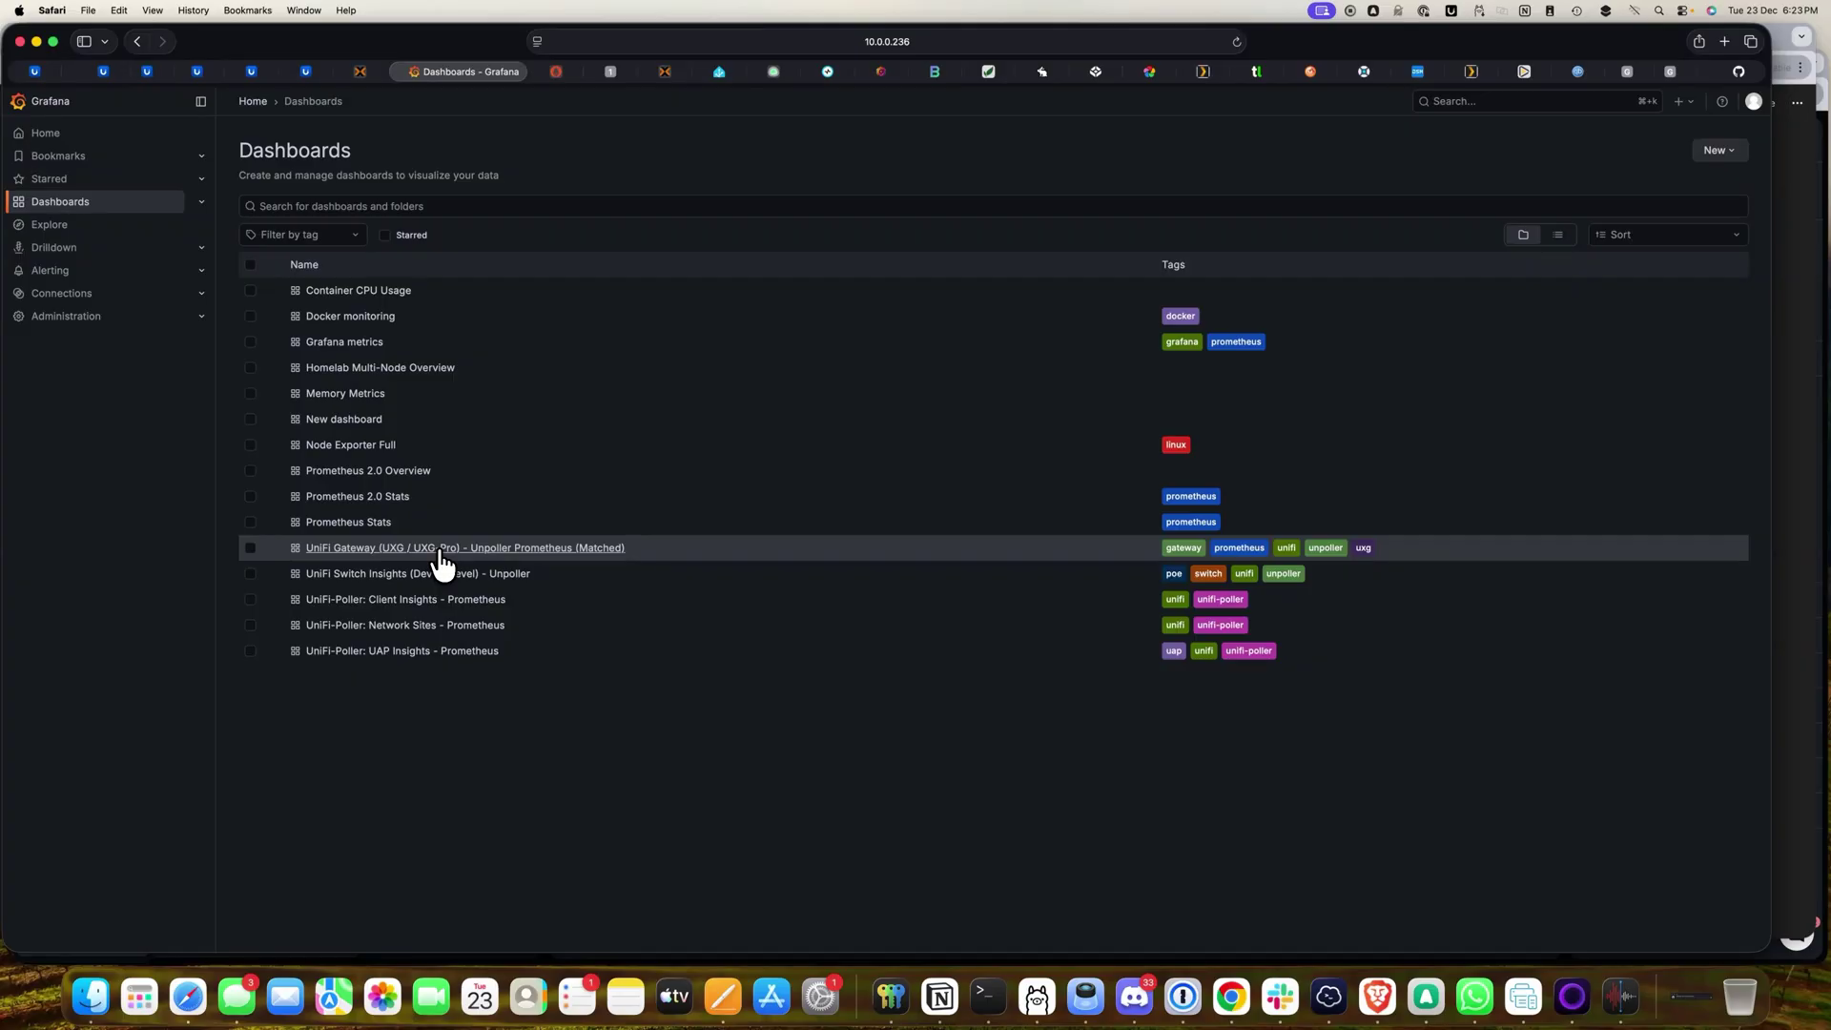
click(379, 651)
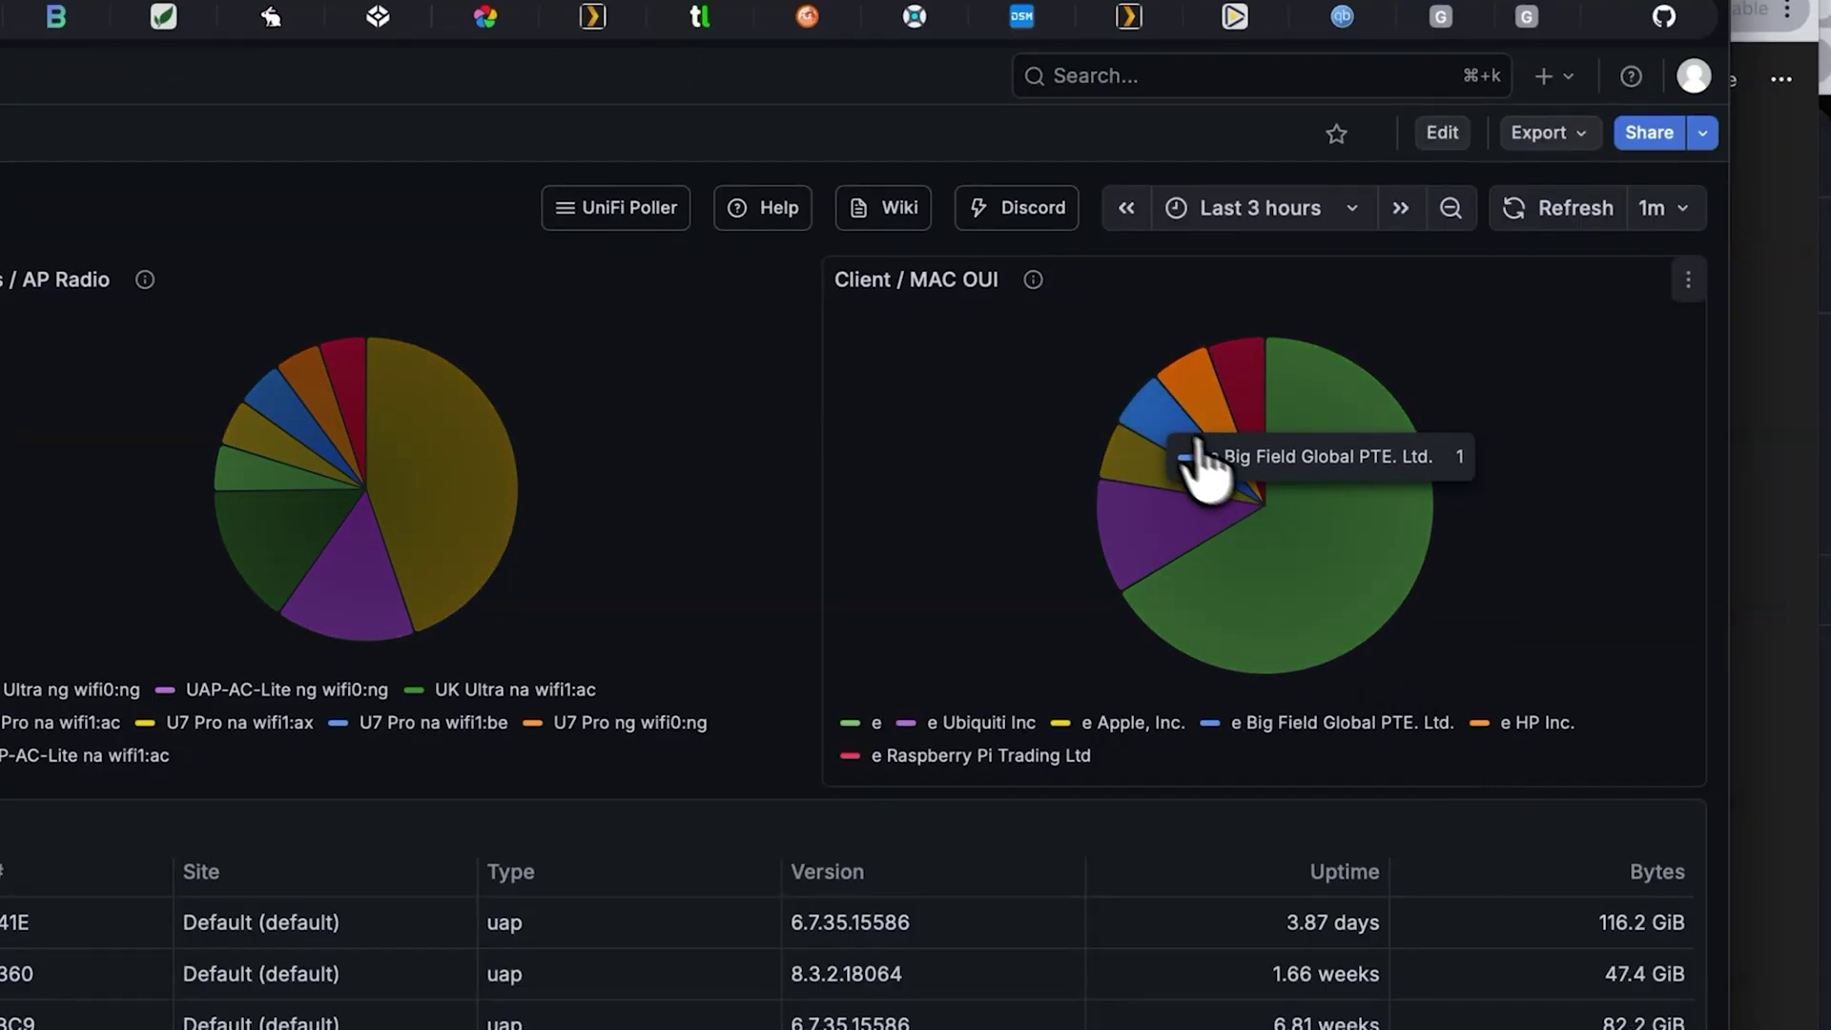
mouse_move(1033, 282)
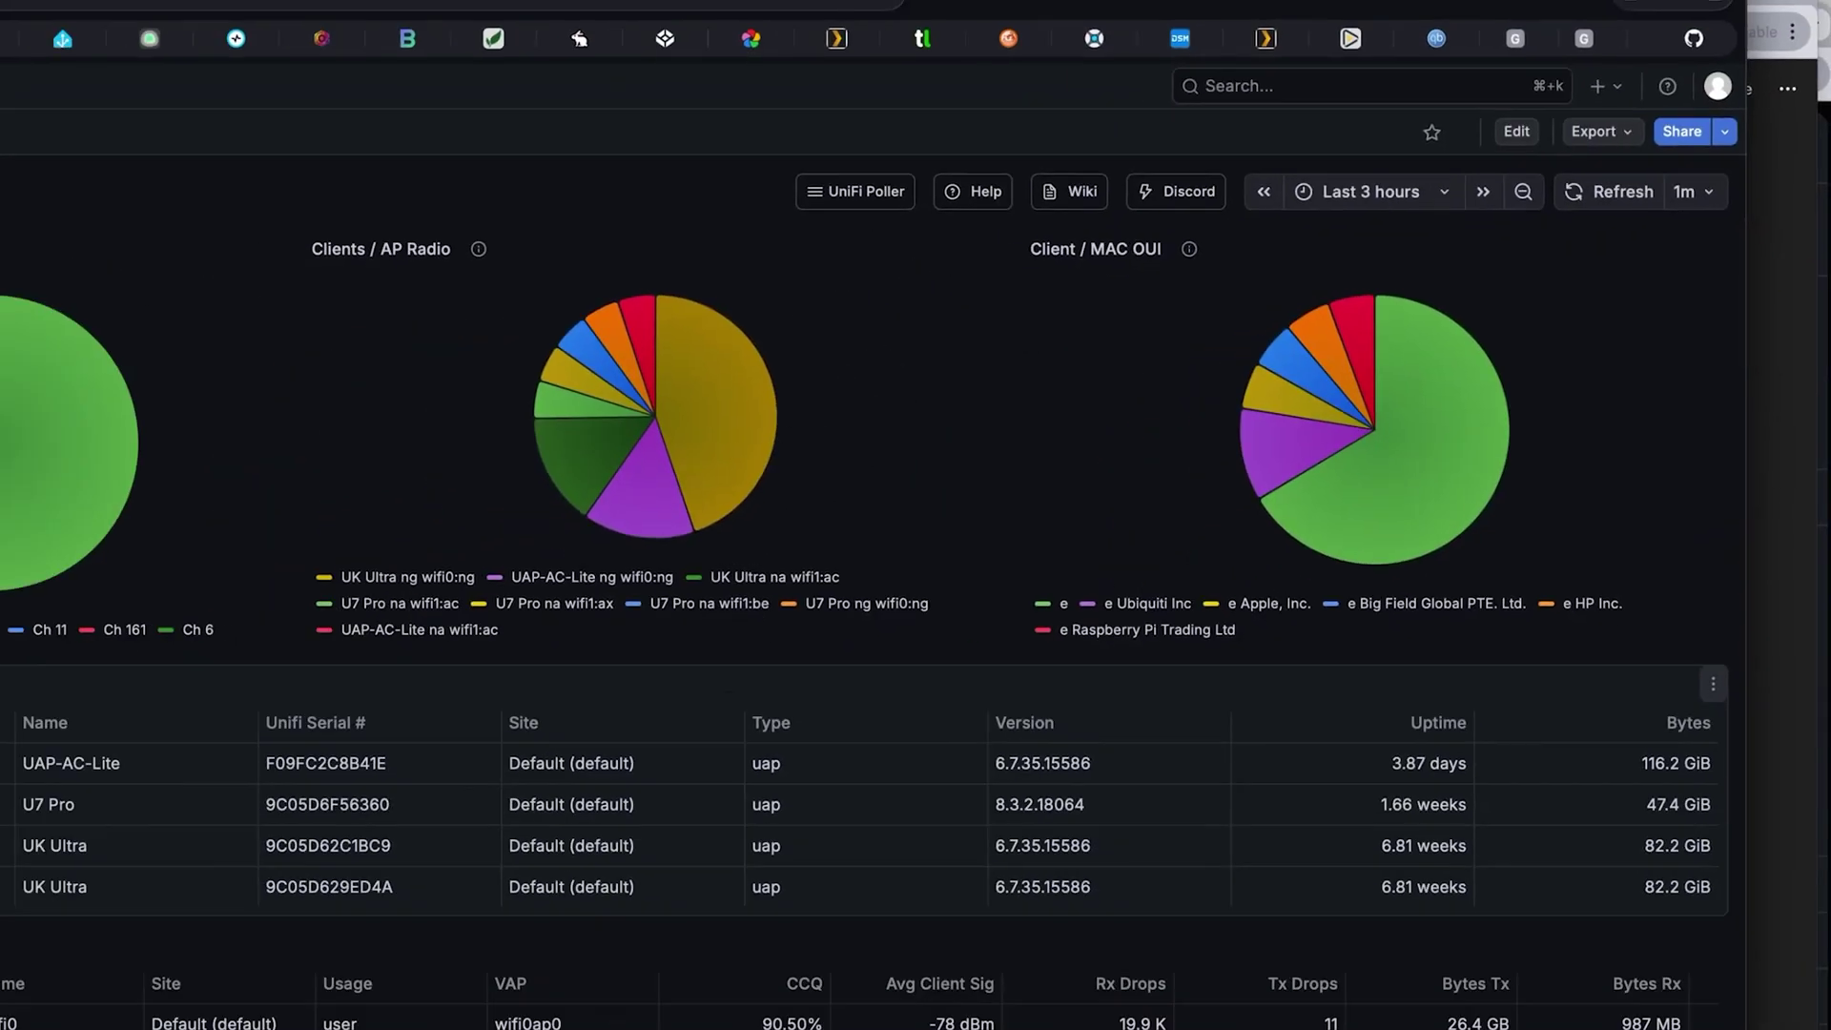
scroll(345, 501, down, 3)
scroll(345, 501, down, 1)
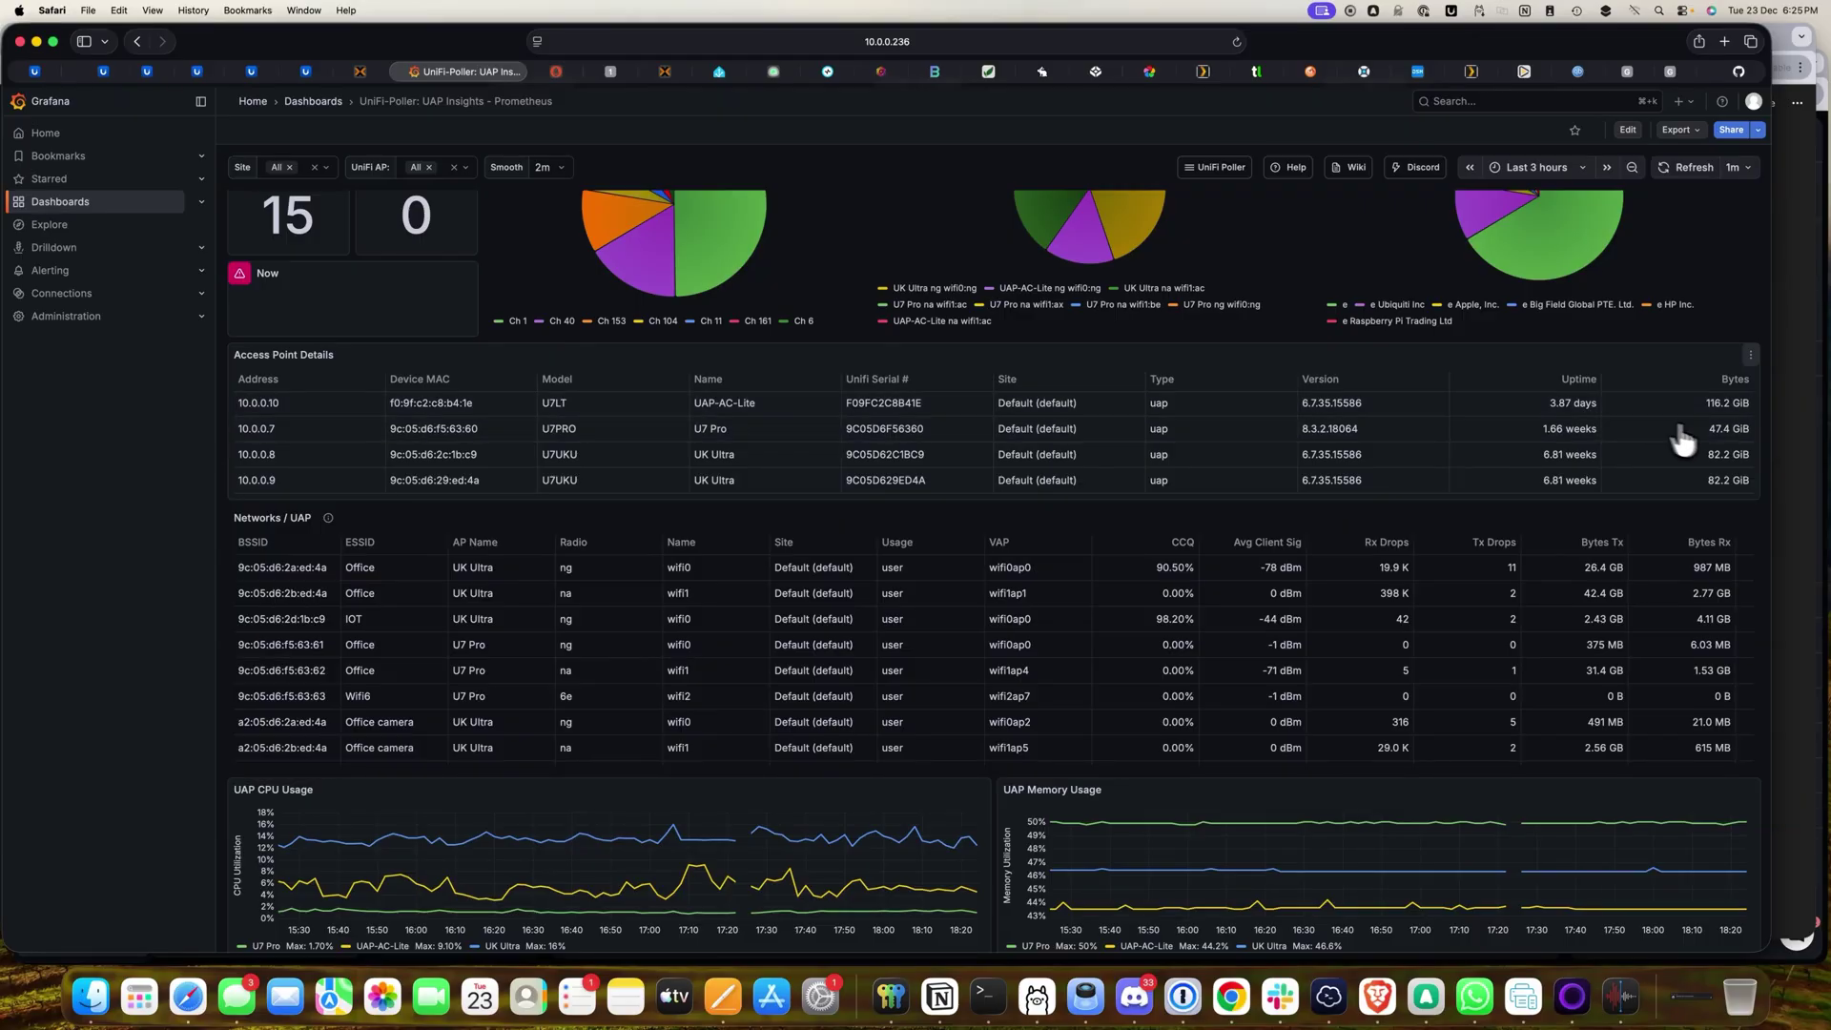
scroll(303, 563, down, 1)
scroll(307, 582, up, 1)
mouse_move(341, 526)
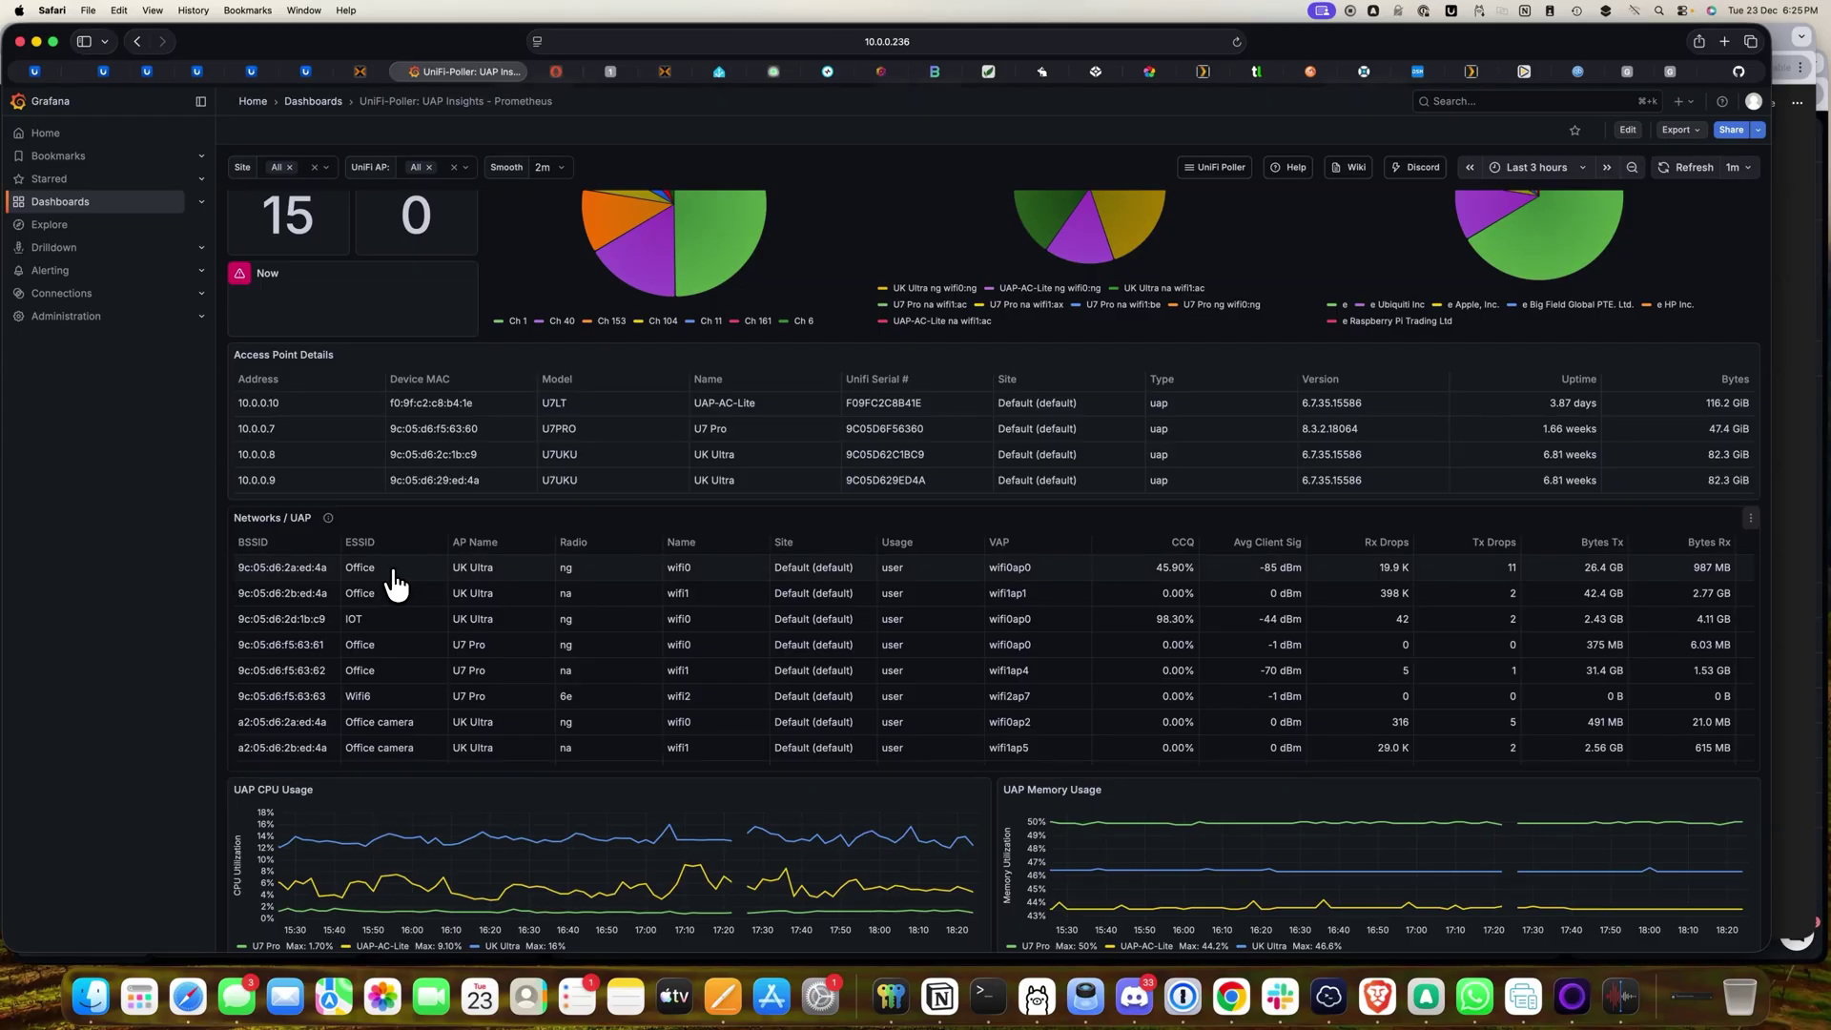
scroll(397, 663, down, 5)
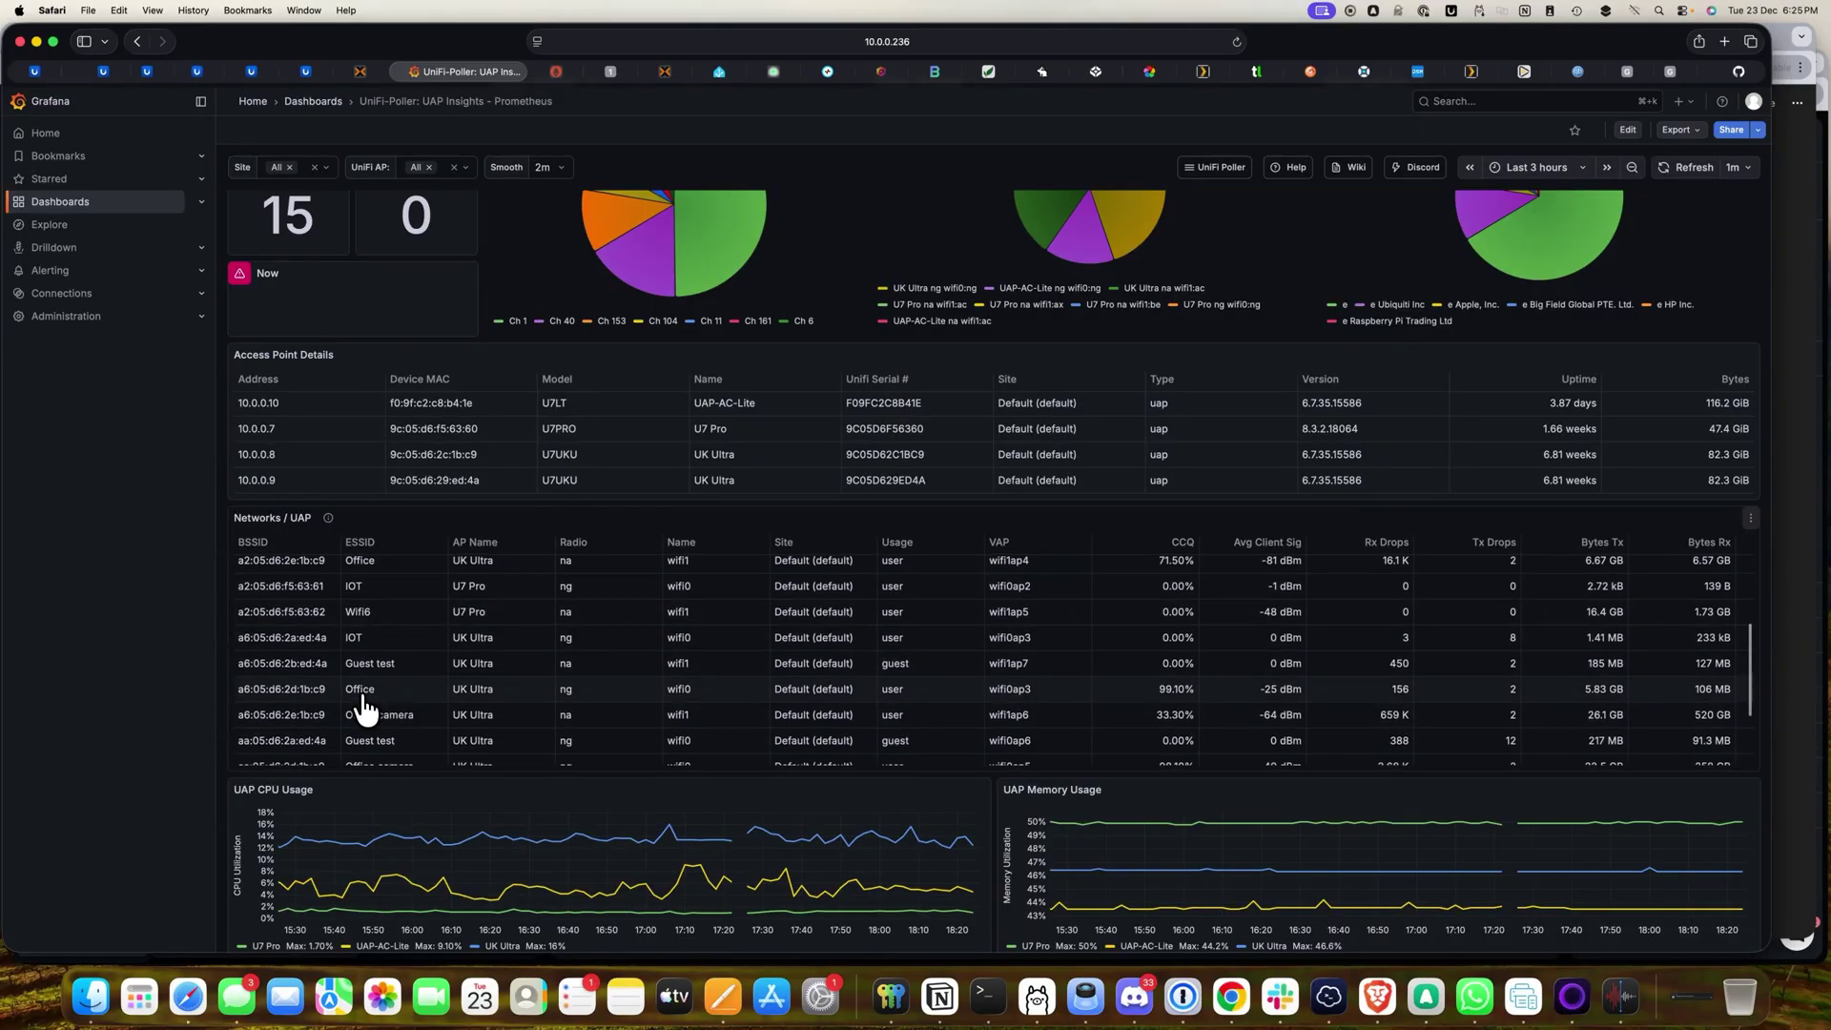
scroll(496, 667, up, 4)
scroll(610, 629, up, 3)
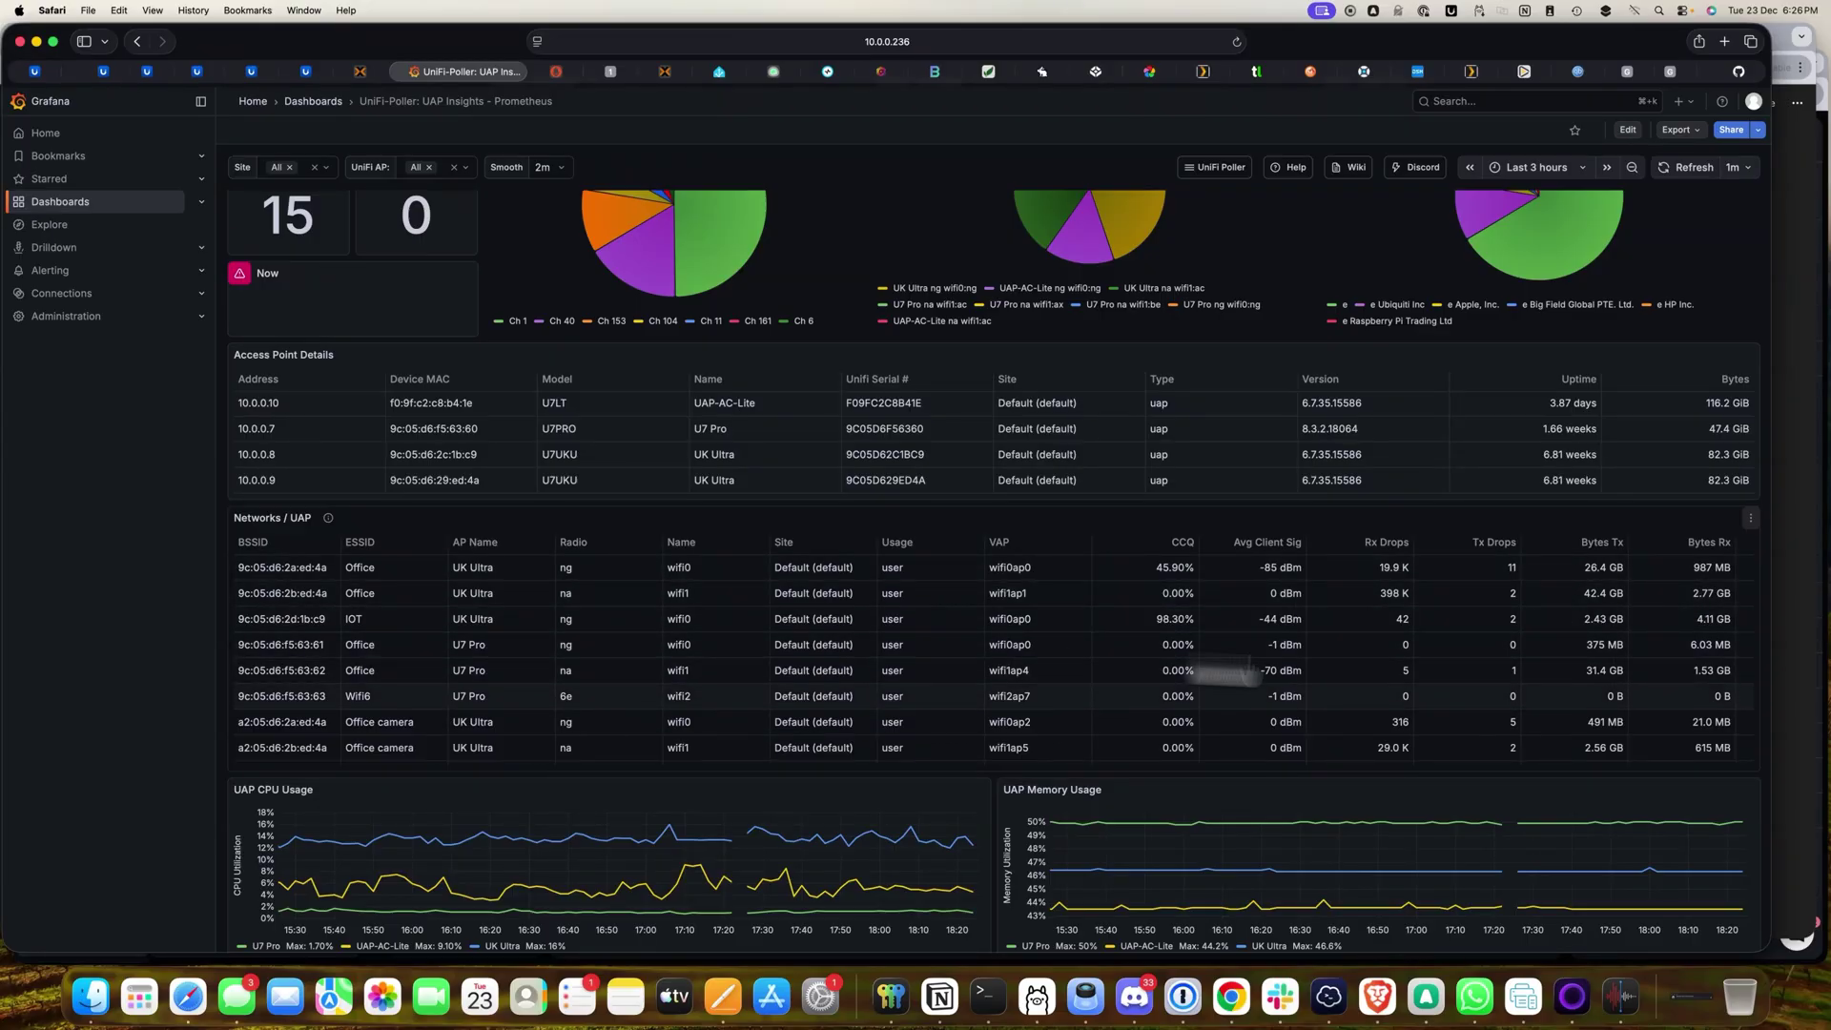
scroll(1695, 708, down, 3)
scroll(1695, 708, down, 5)
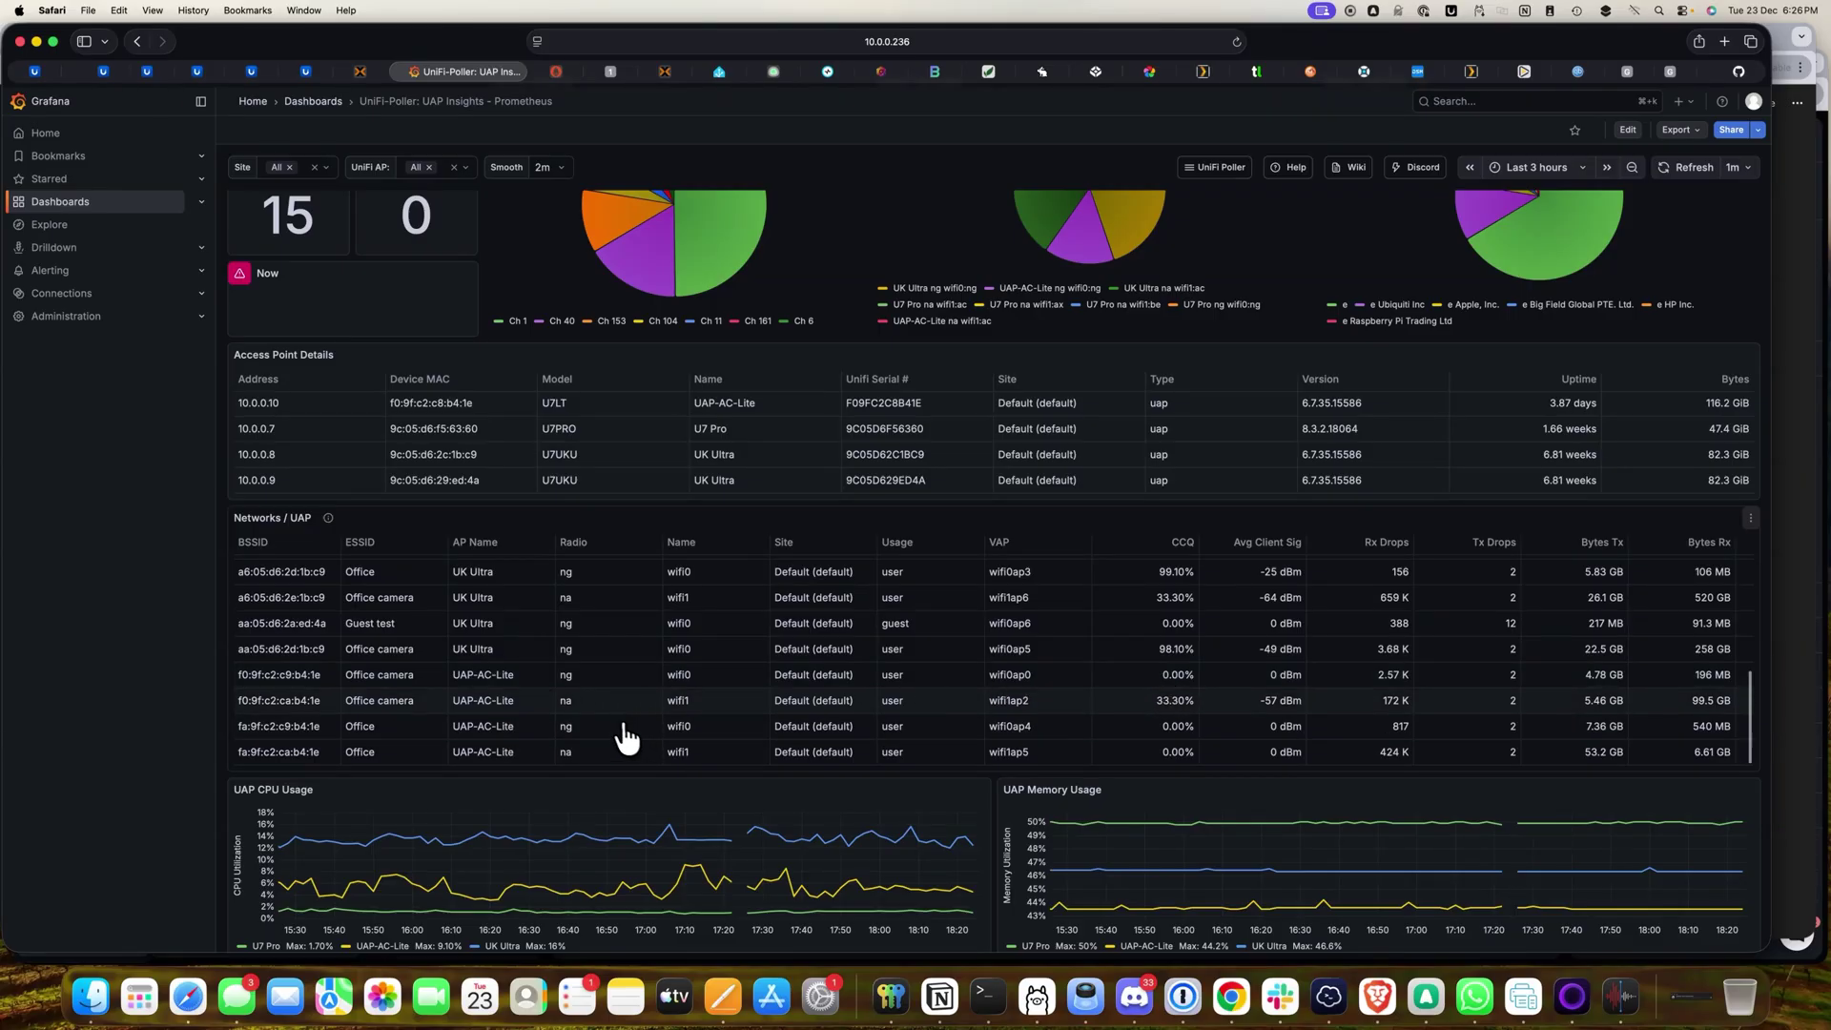
scroll(506, 695, down, 3)
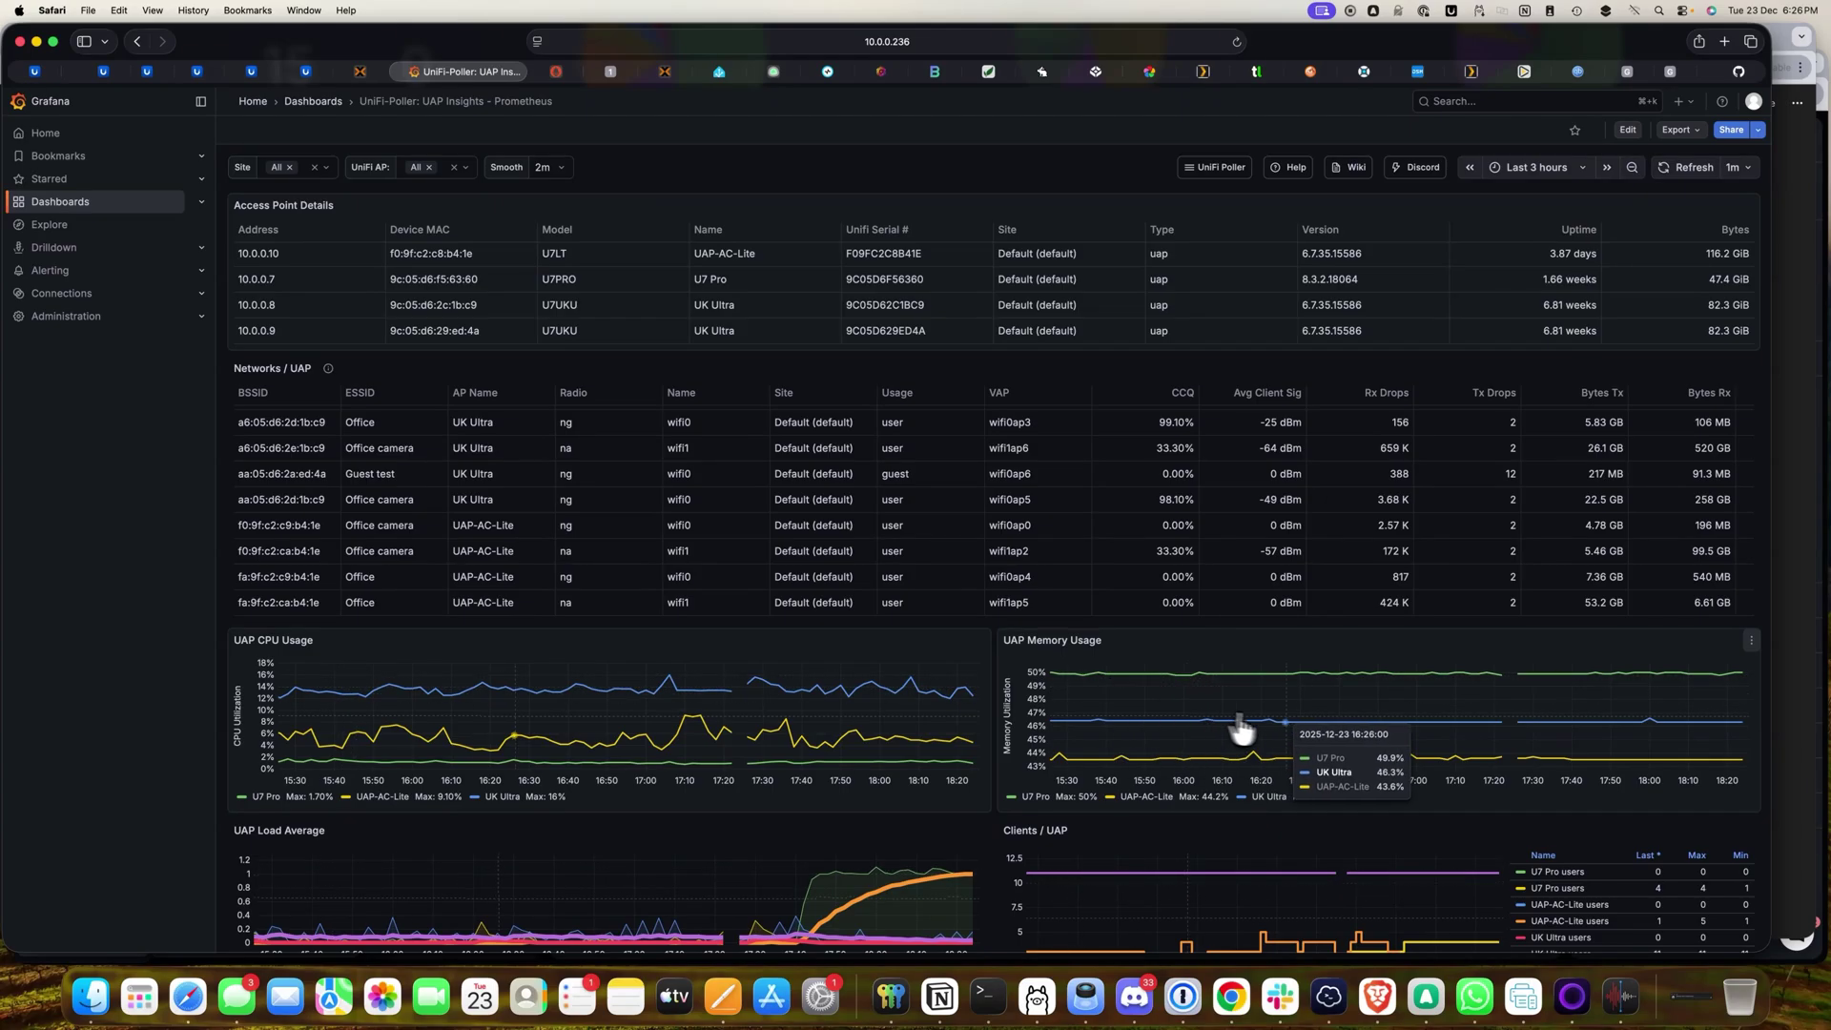
scroll(1144, 738, down, 3)
scroll(1125, 739, down, 1)
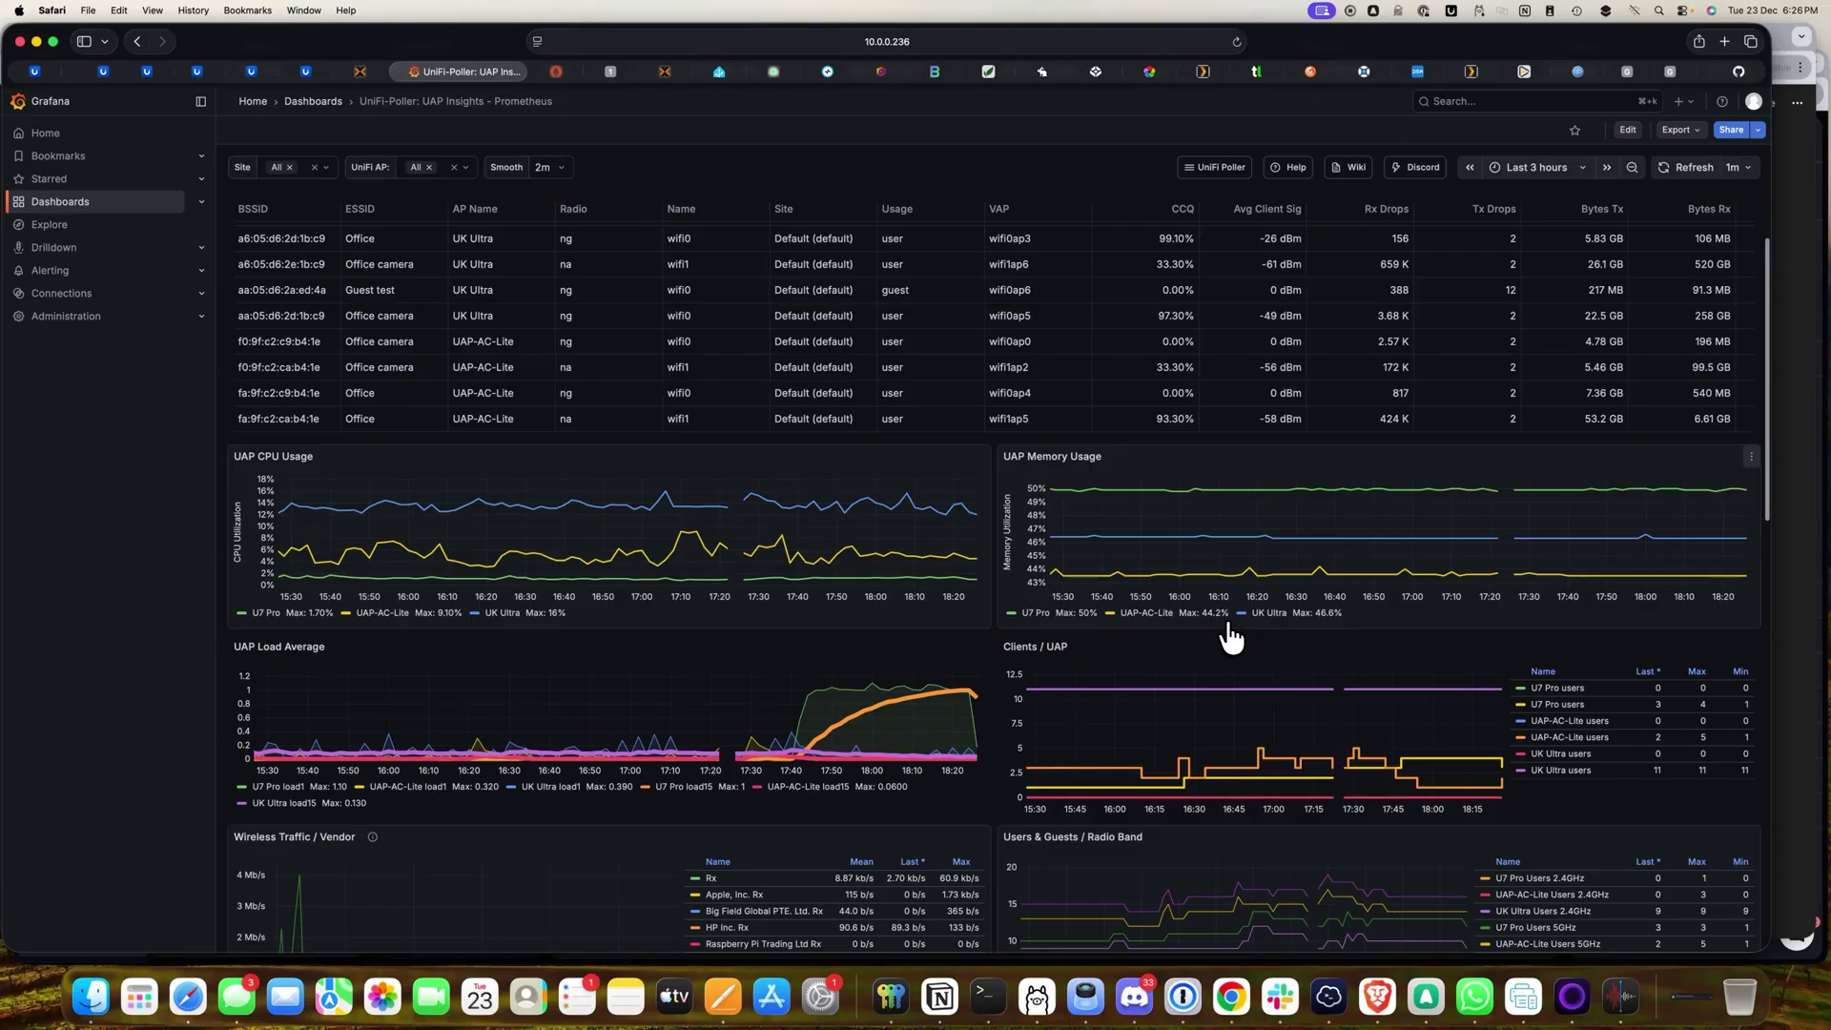
scroll(858, 658, down, 1)
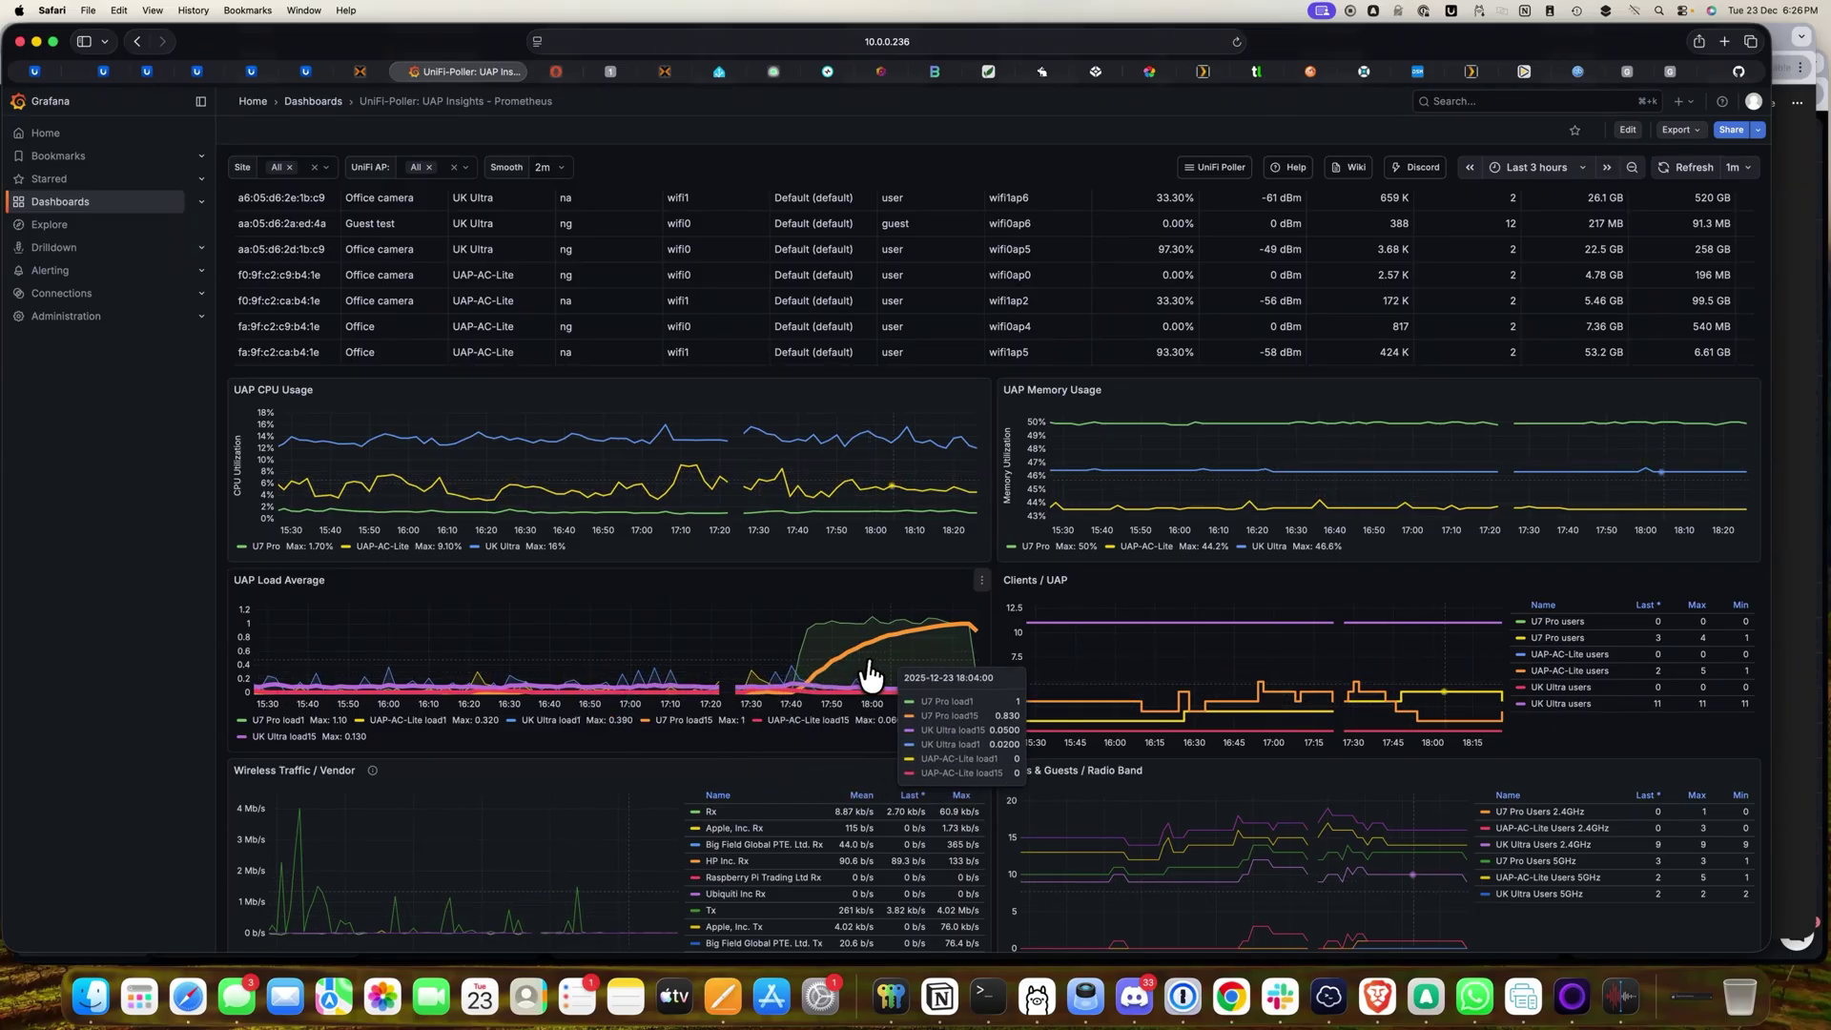
scroll(1353, 658, up, 8)
scroll(1394, 668, up, 5)
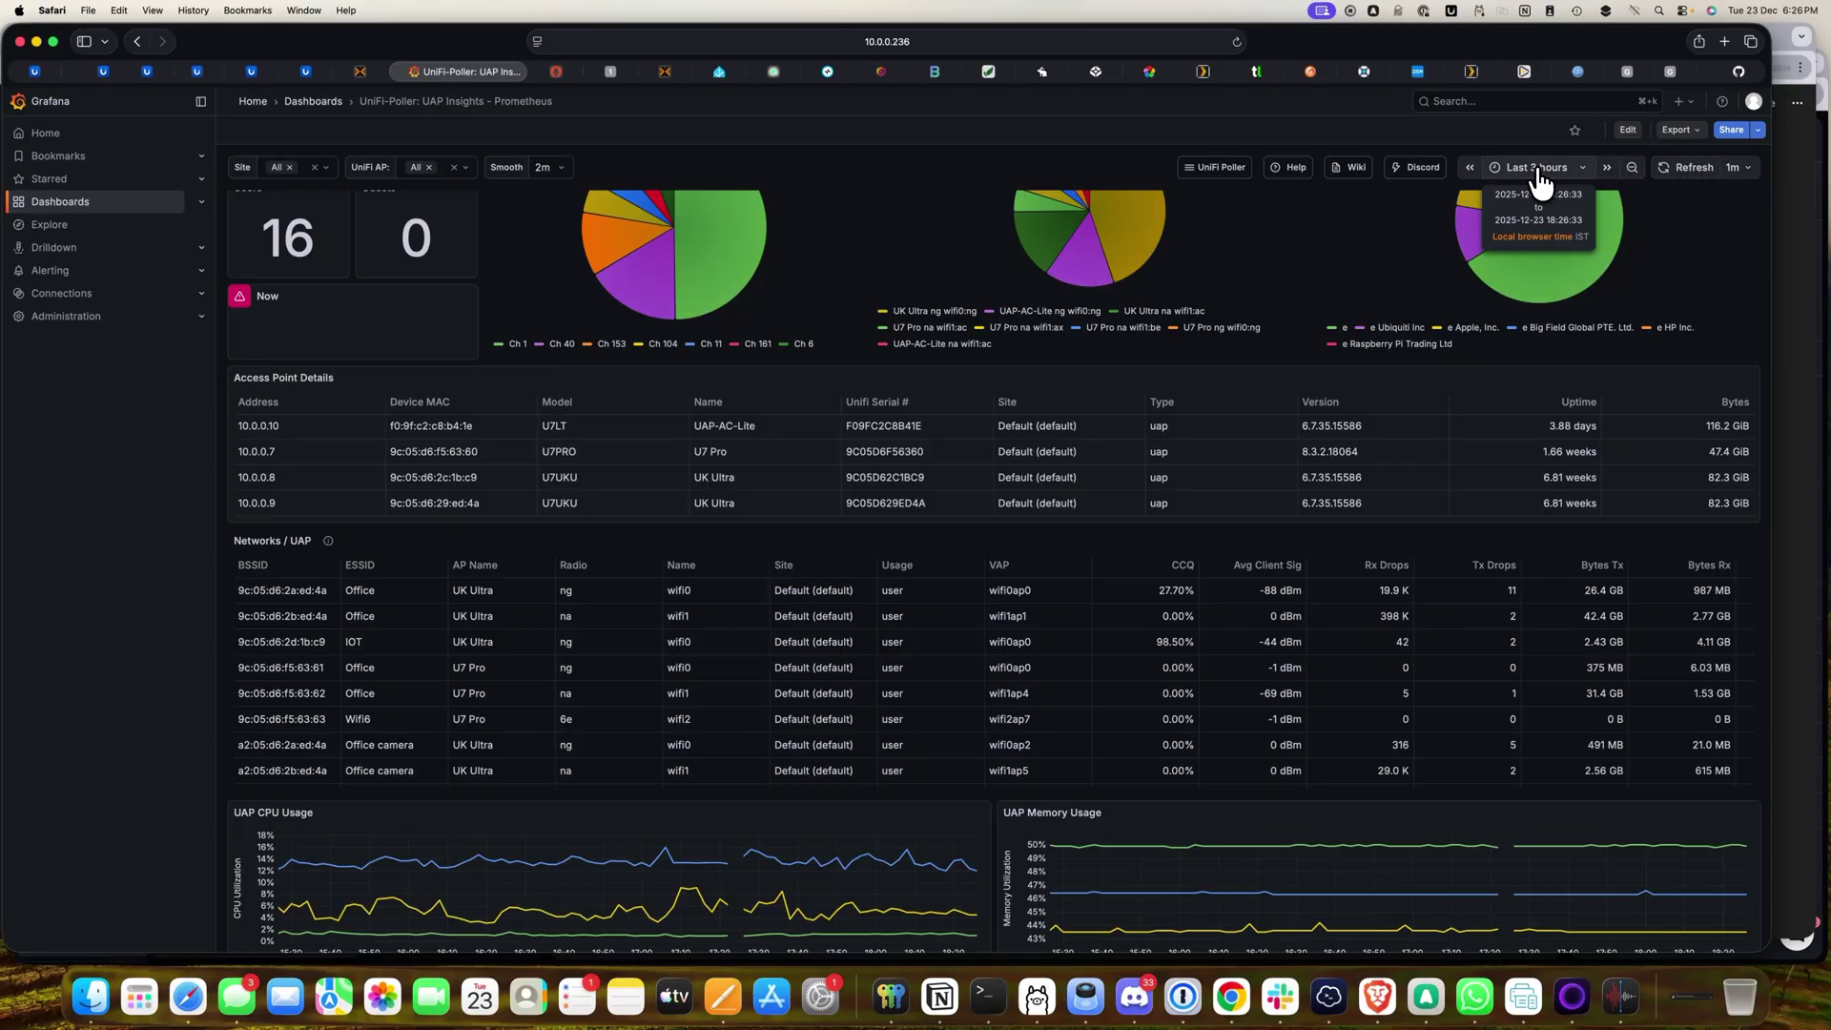
scroll(1083, 511, down, 10)
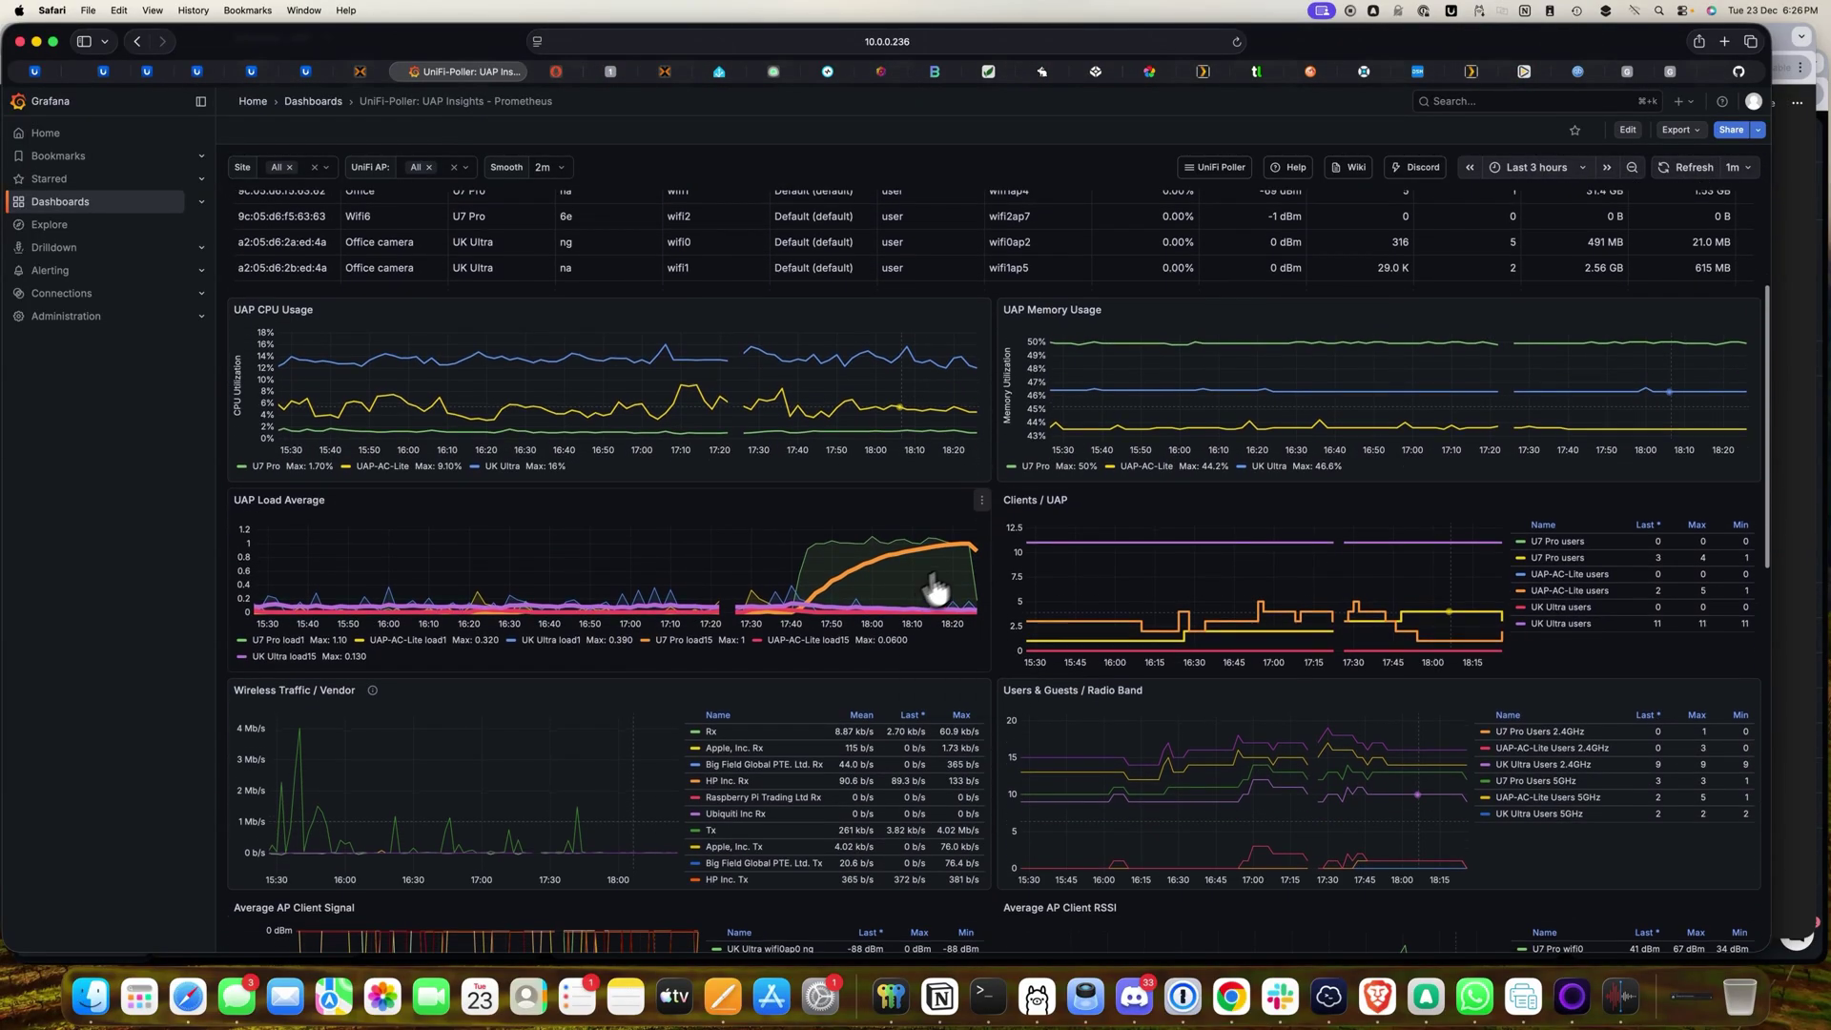
scroll(942, 586, down, 1)
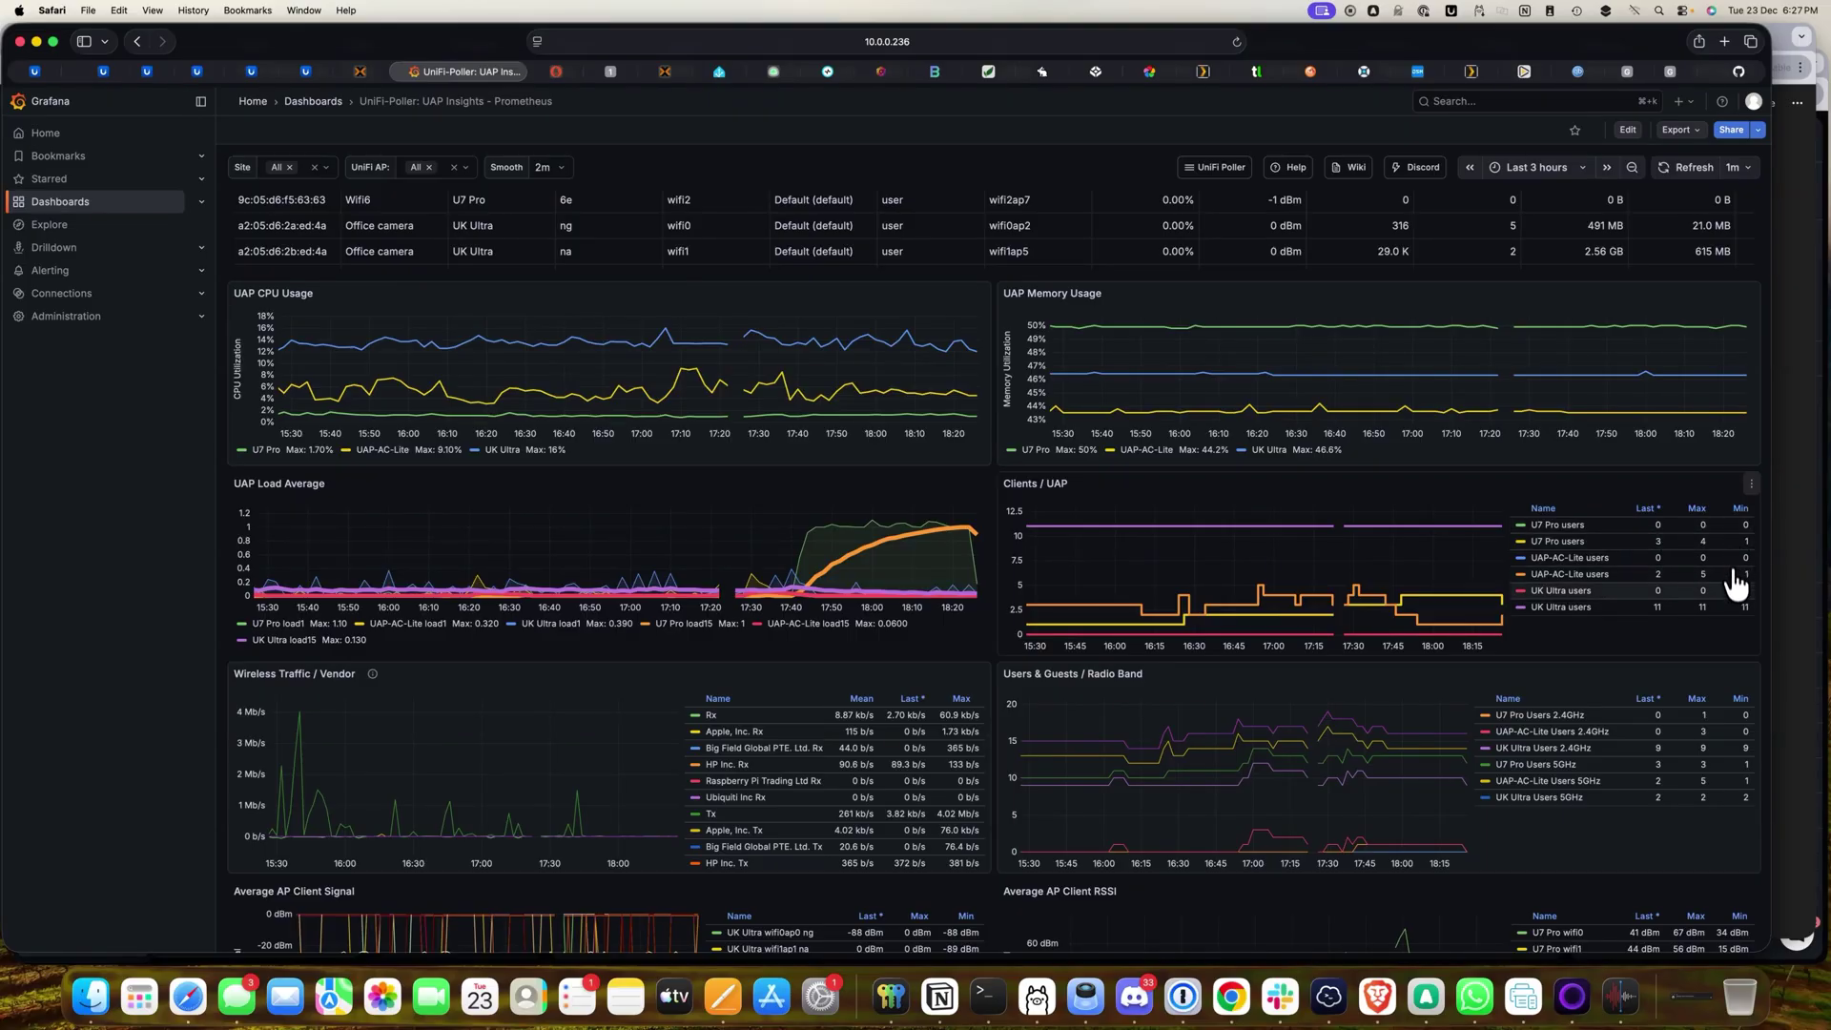
scroll(595, 656, down, 3)
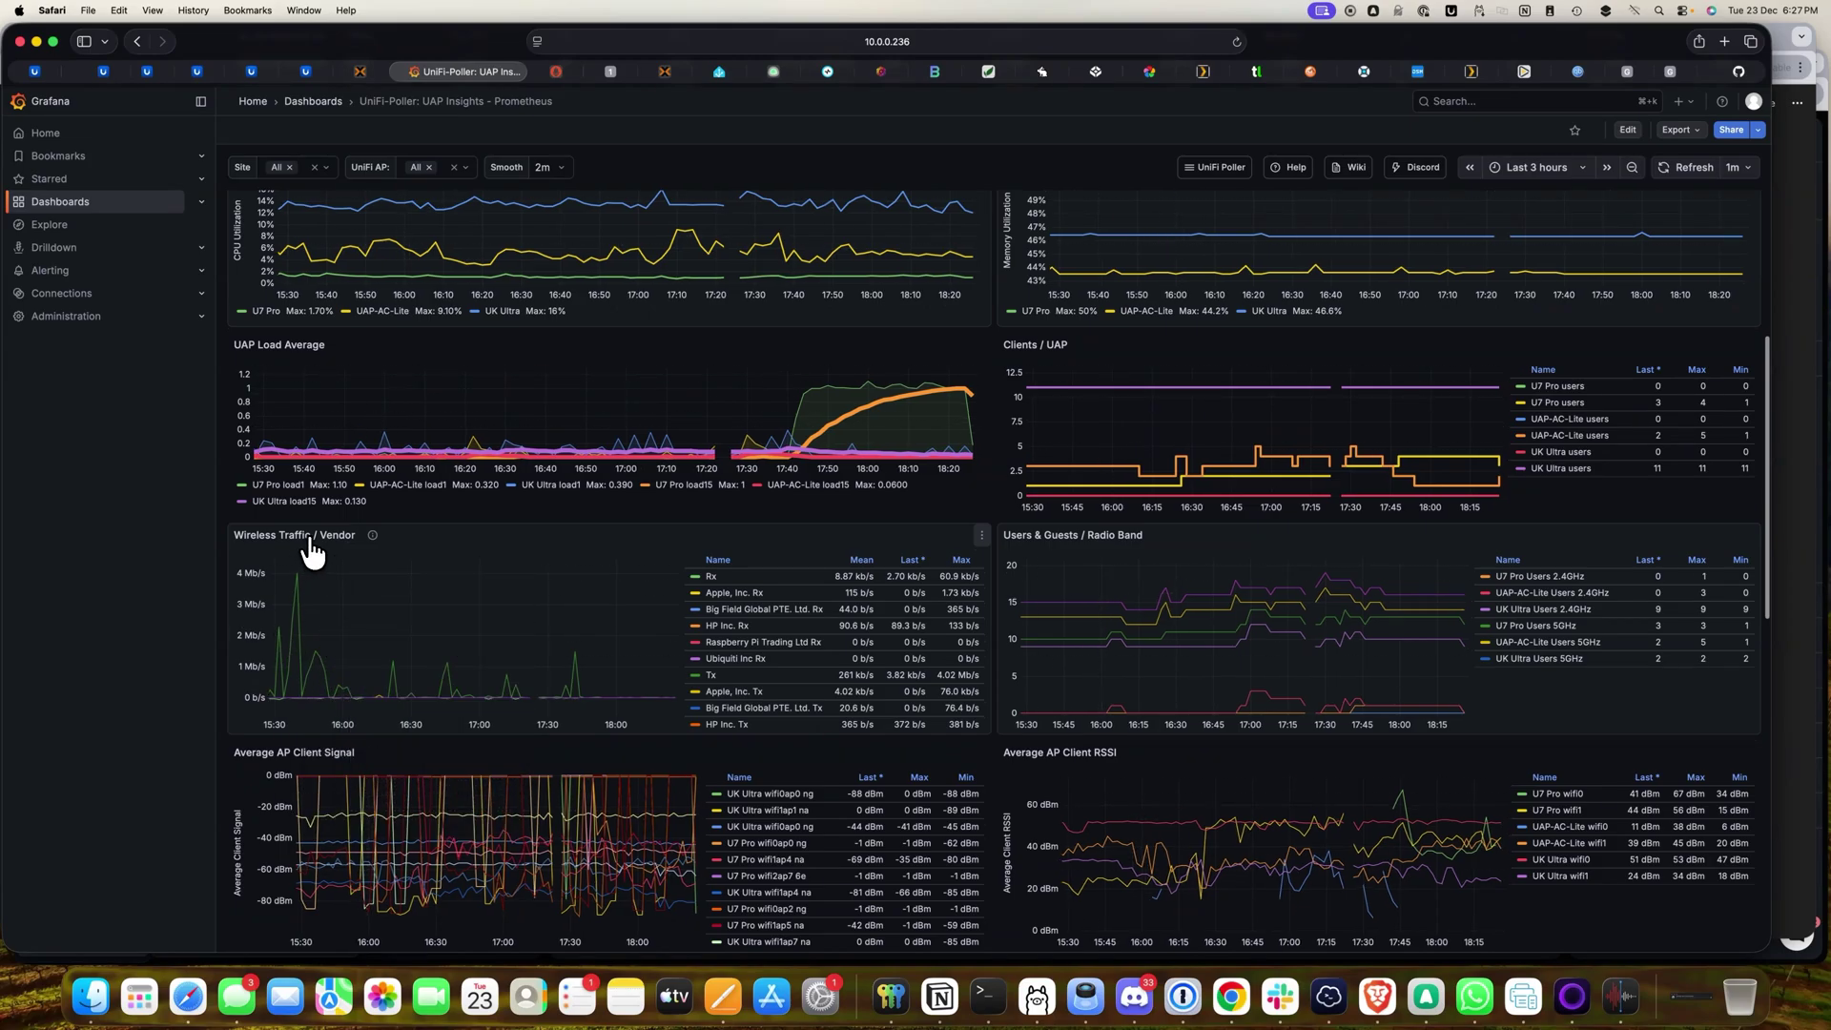
mouse_move(335, 658)
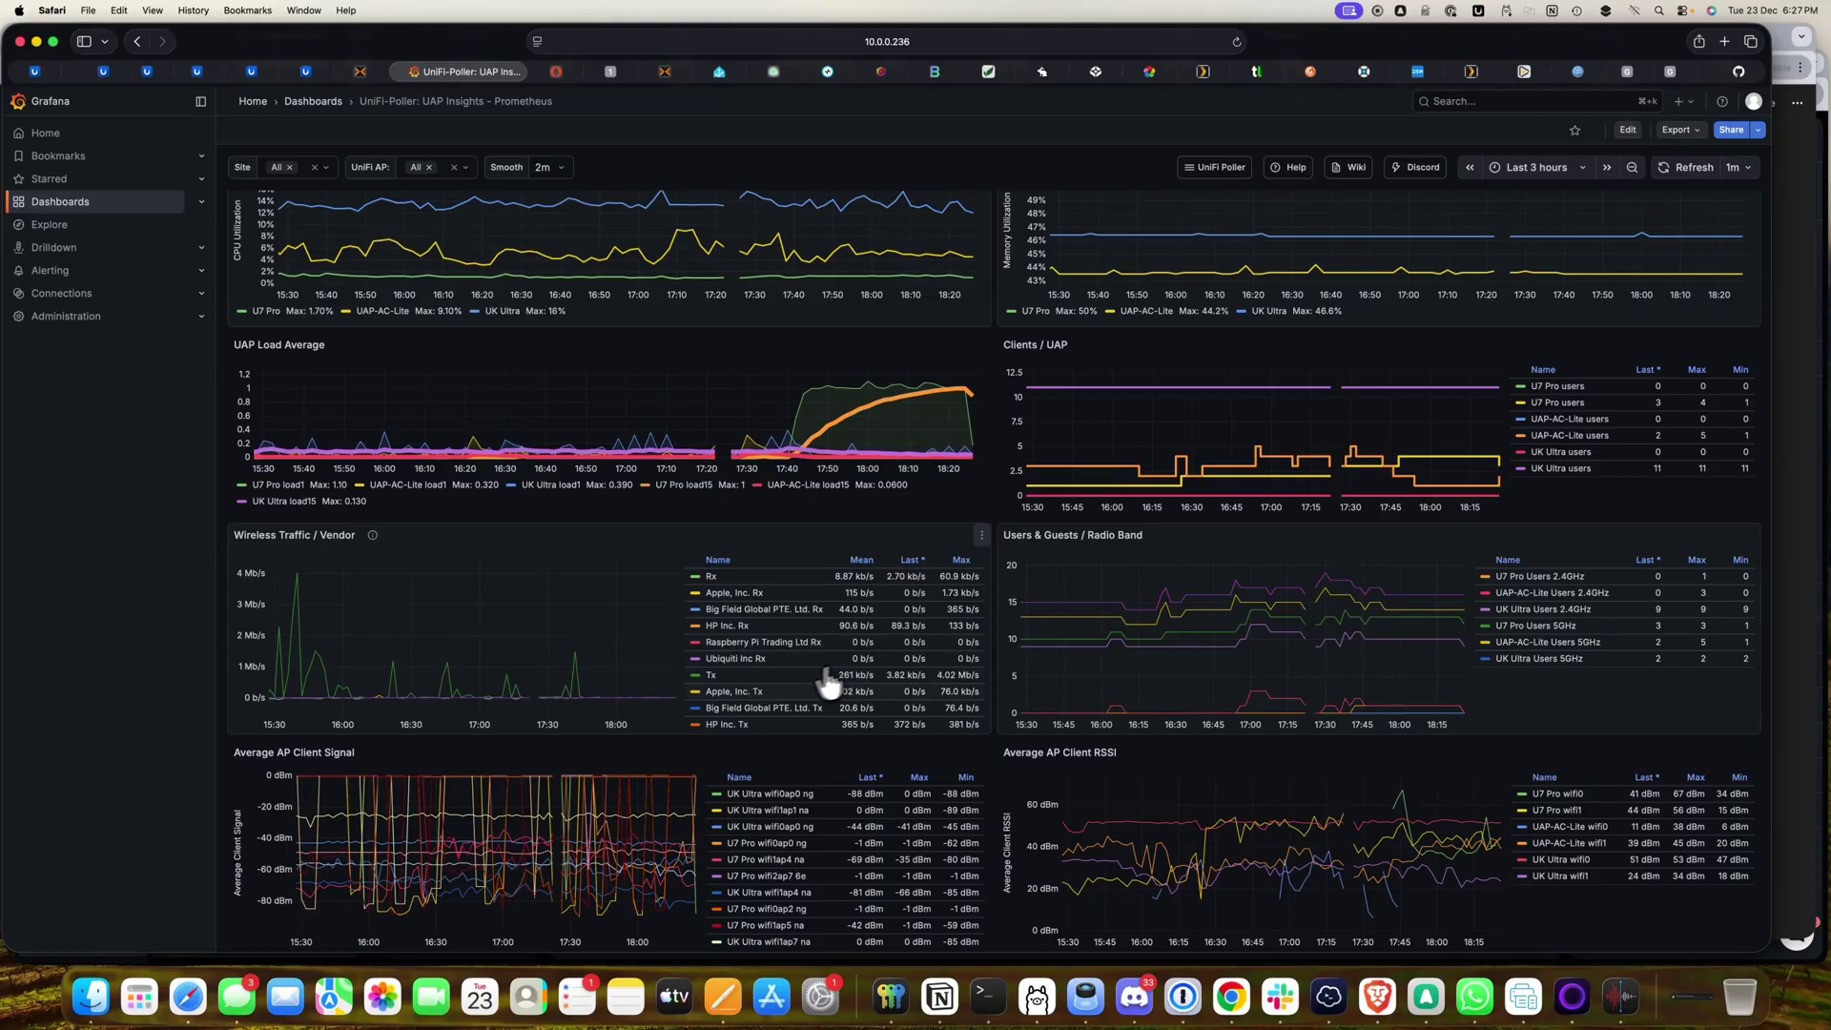
scroll(772, 658, down, 1)
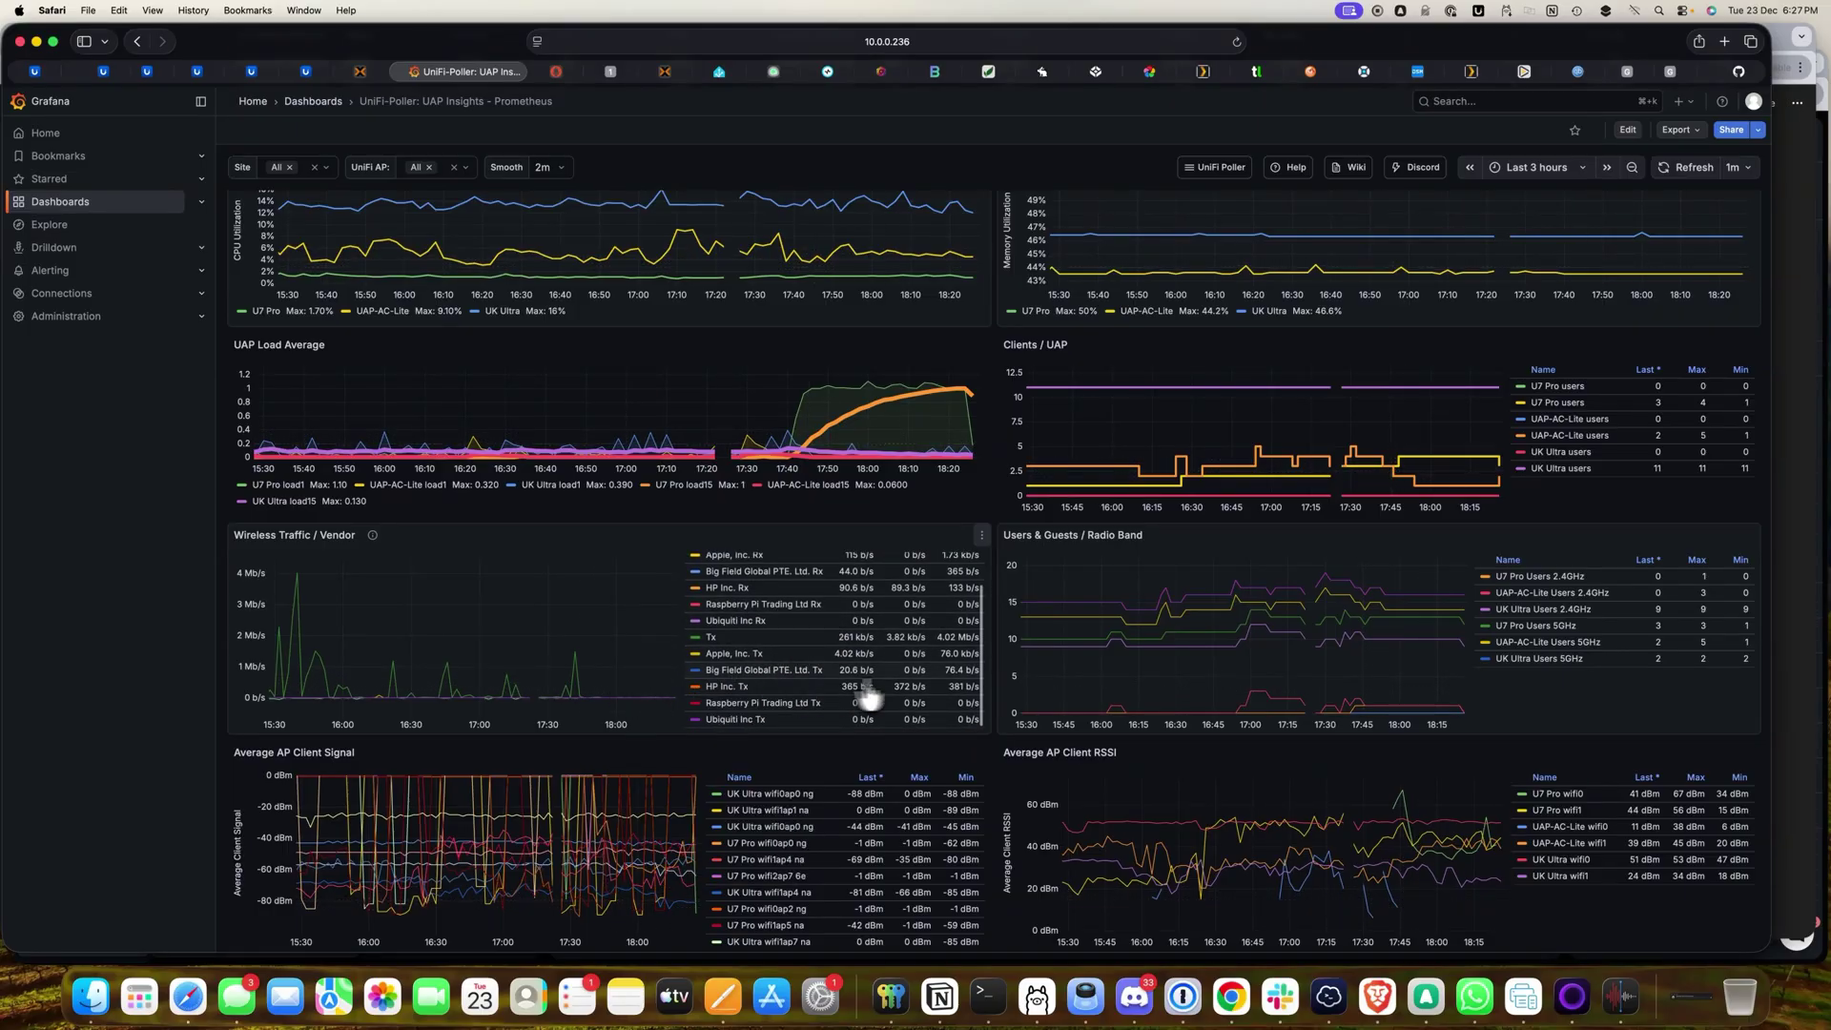
scroll(777, 658, down, 5)
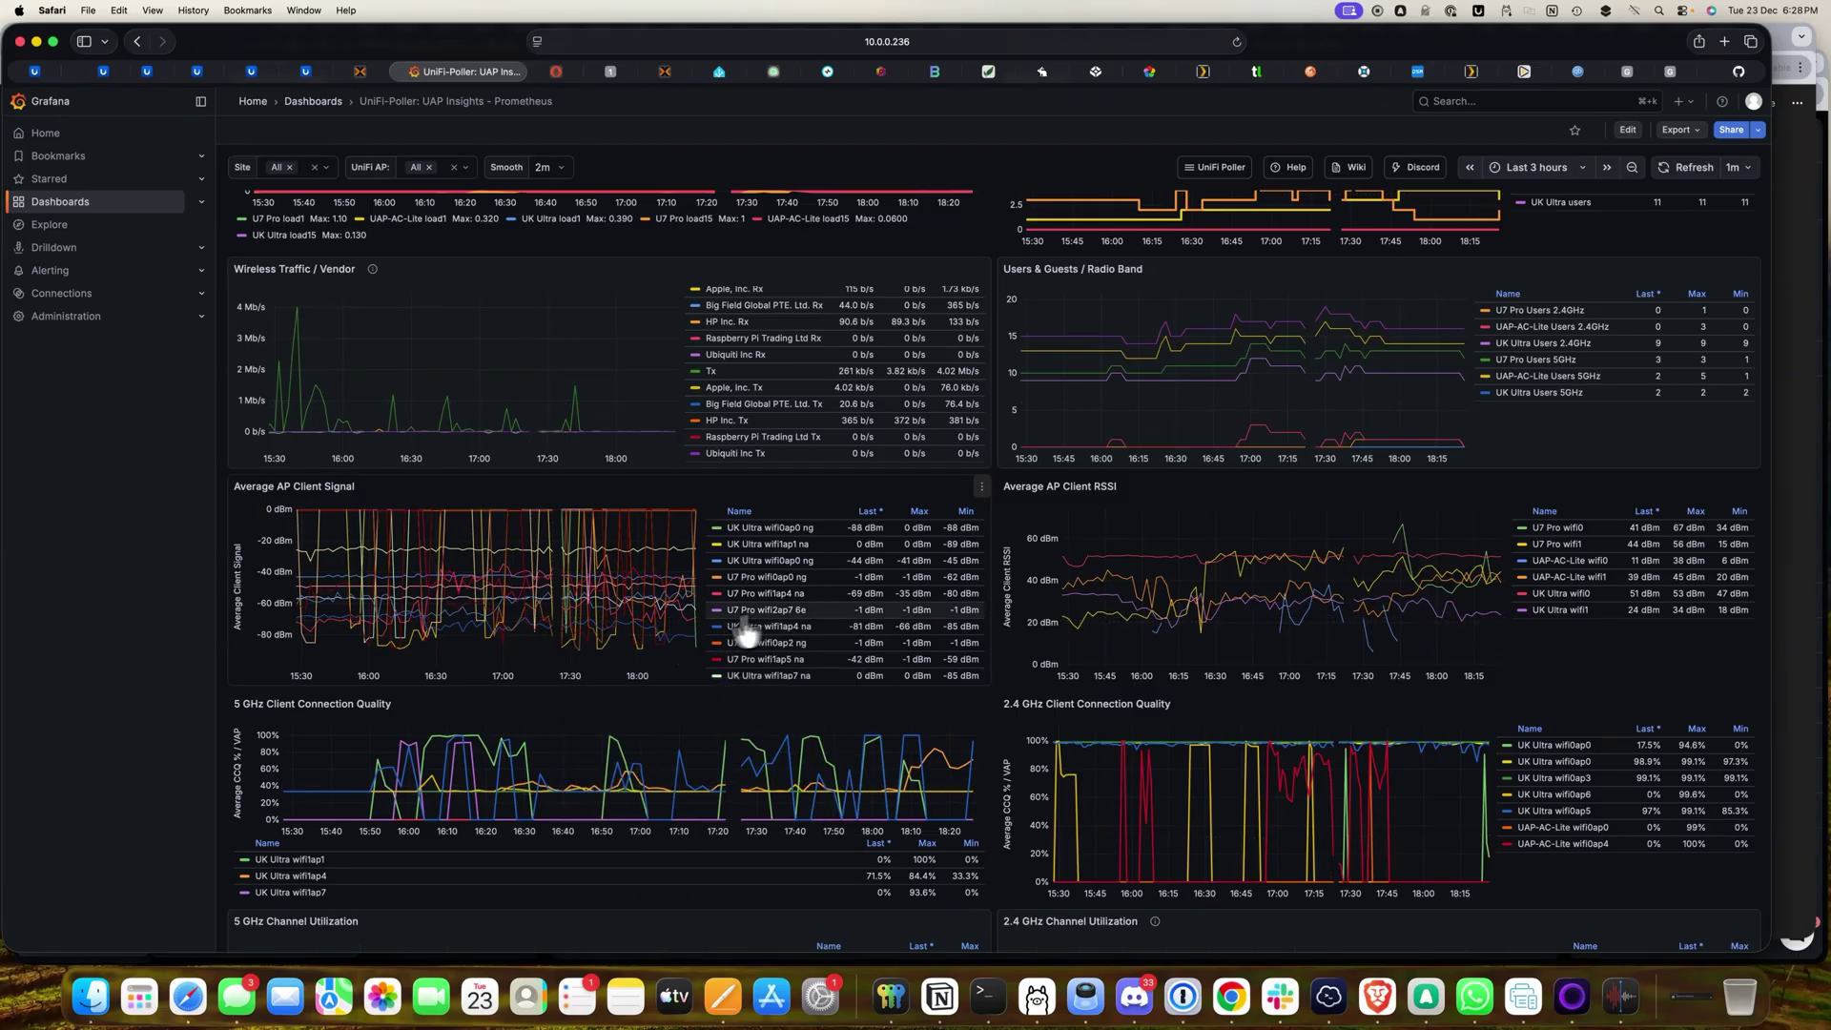
scroll(790, 629, down, 1)
scroll(789, 629, down, 5)
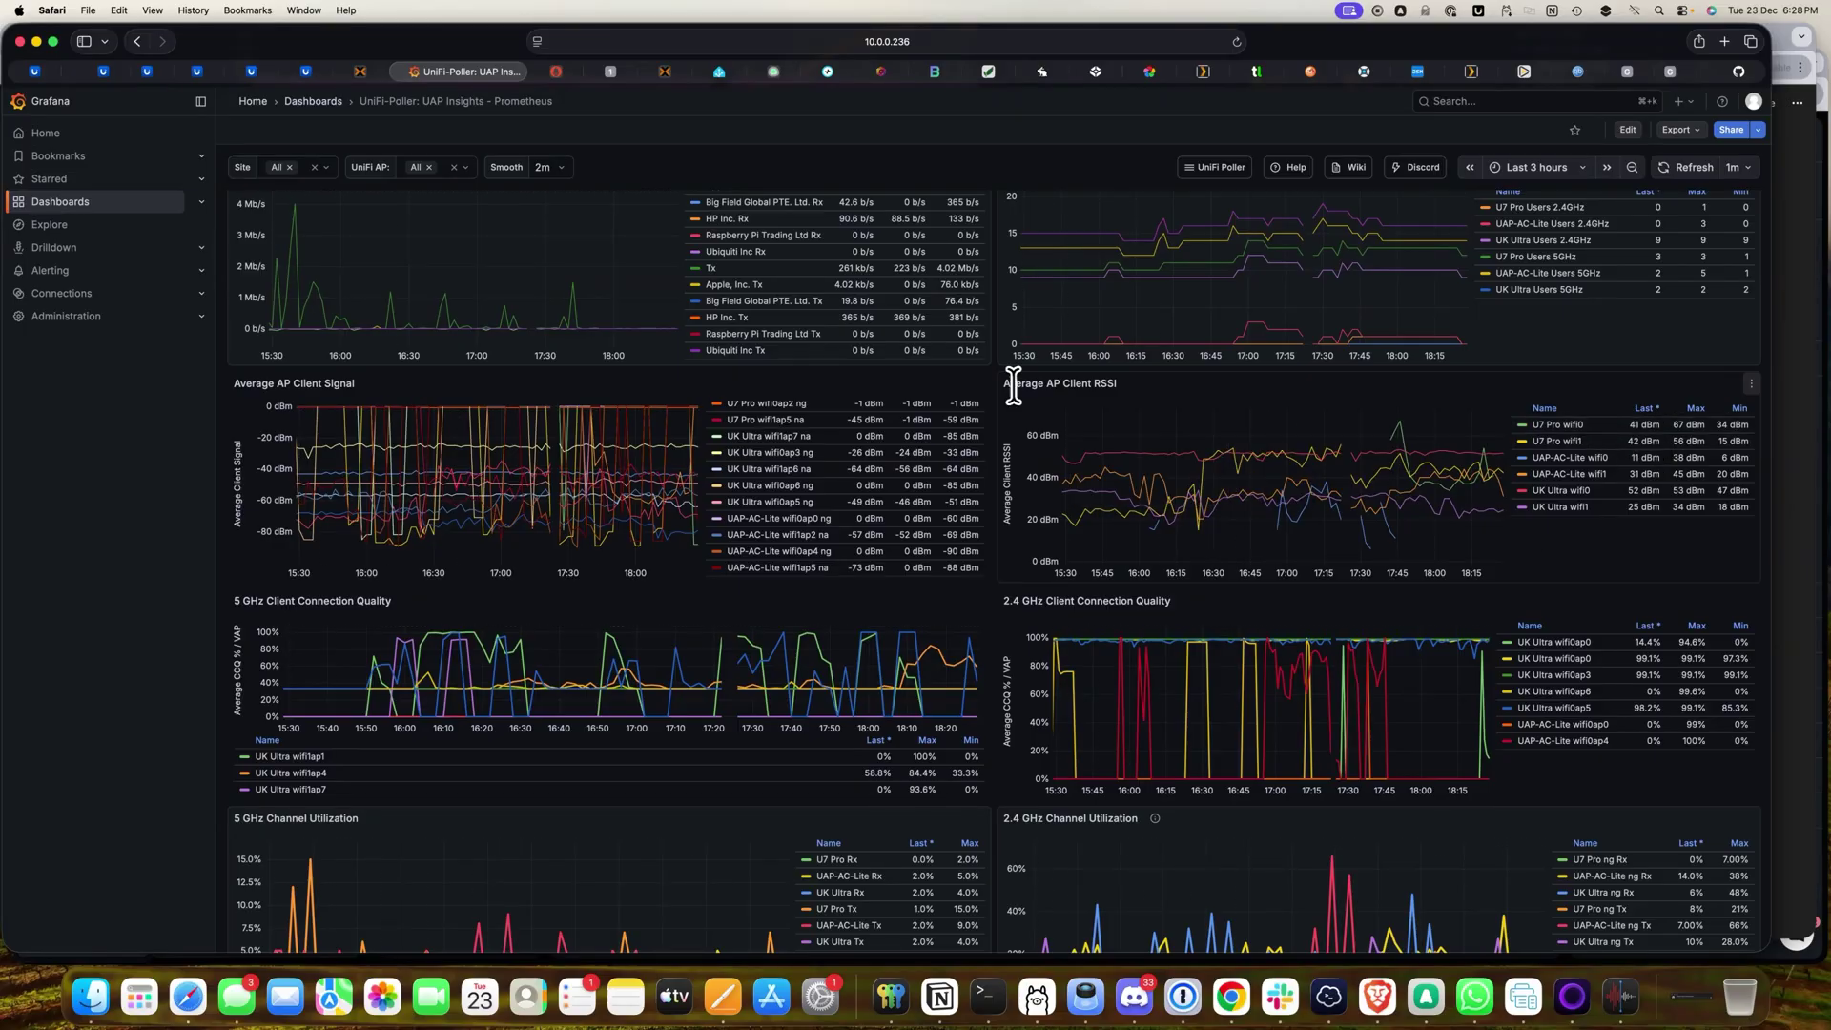
drag(1003, 384, 1142, 391)
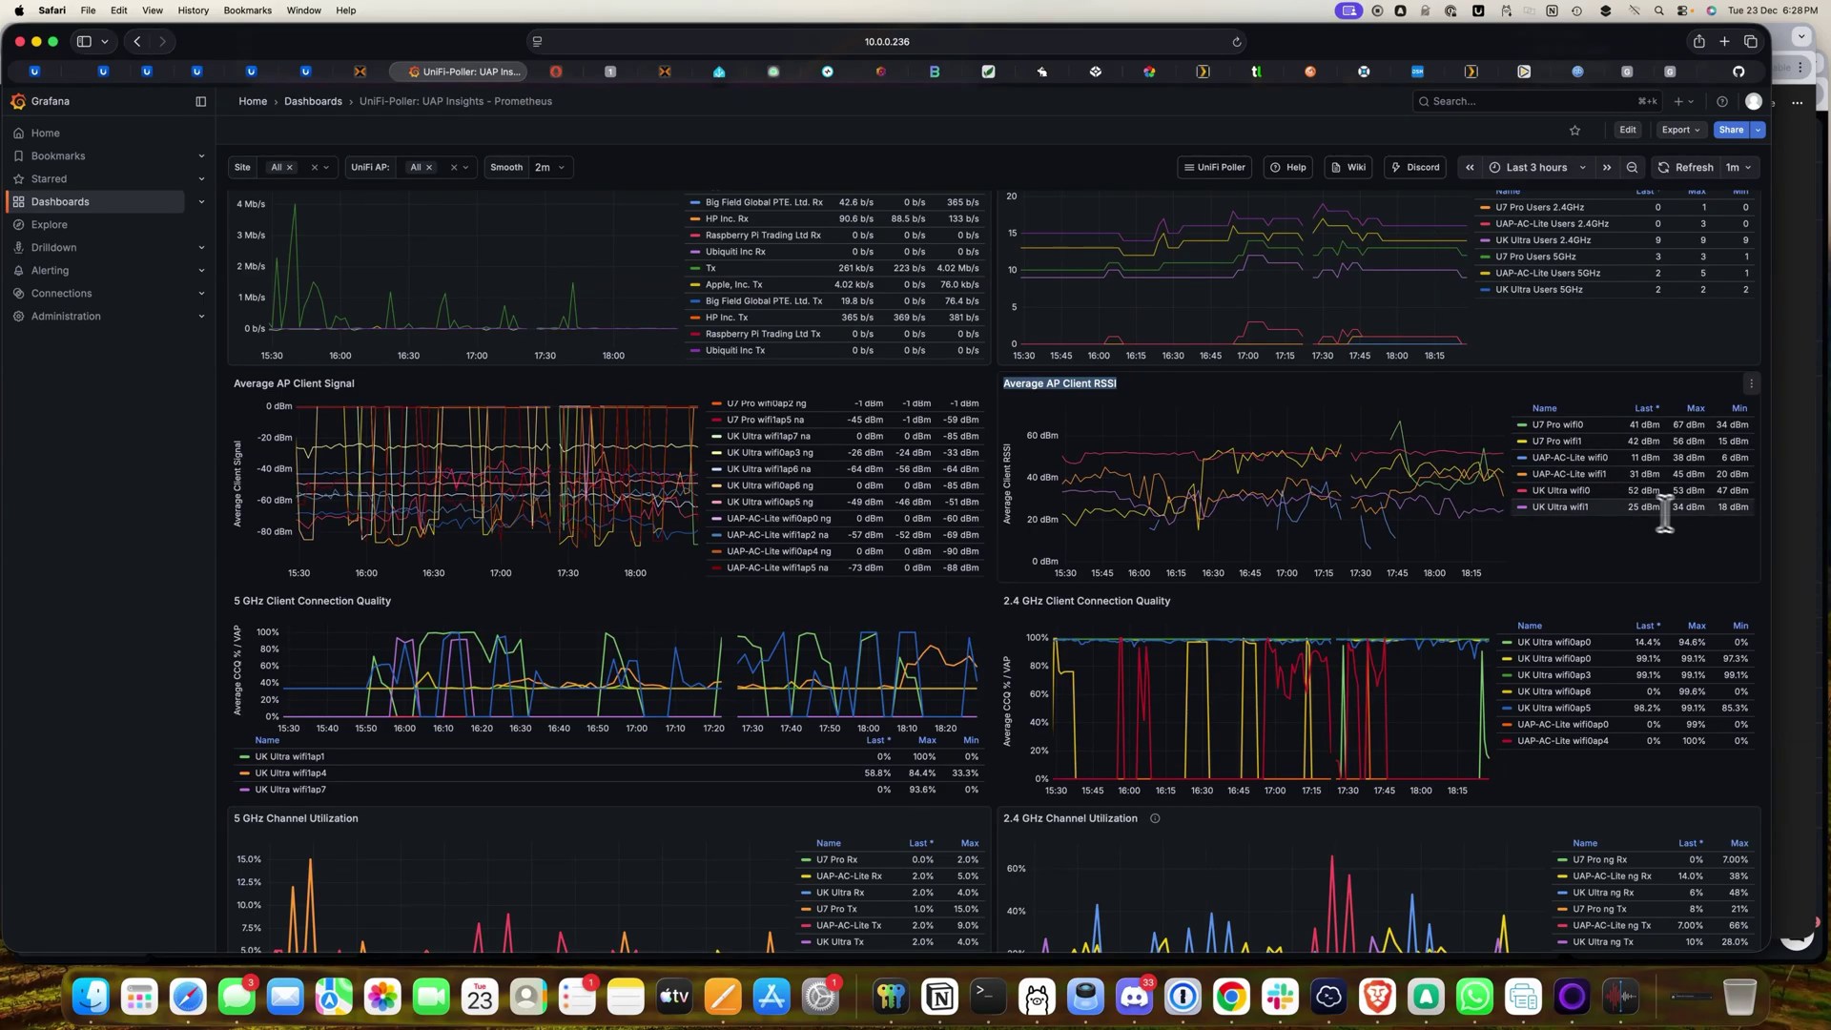
scroll(610, 534, down, 3)
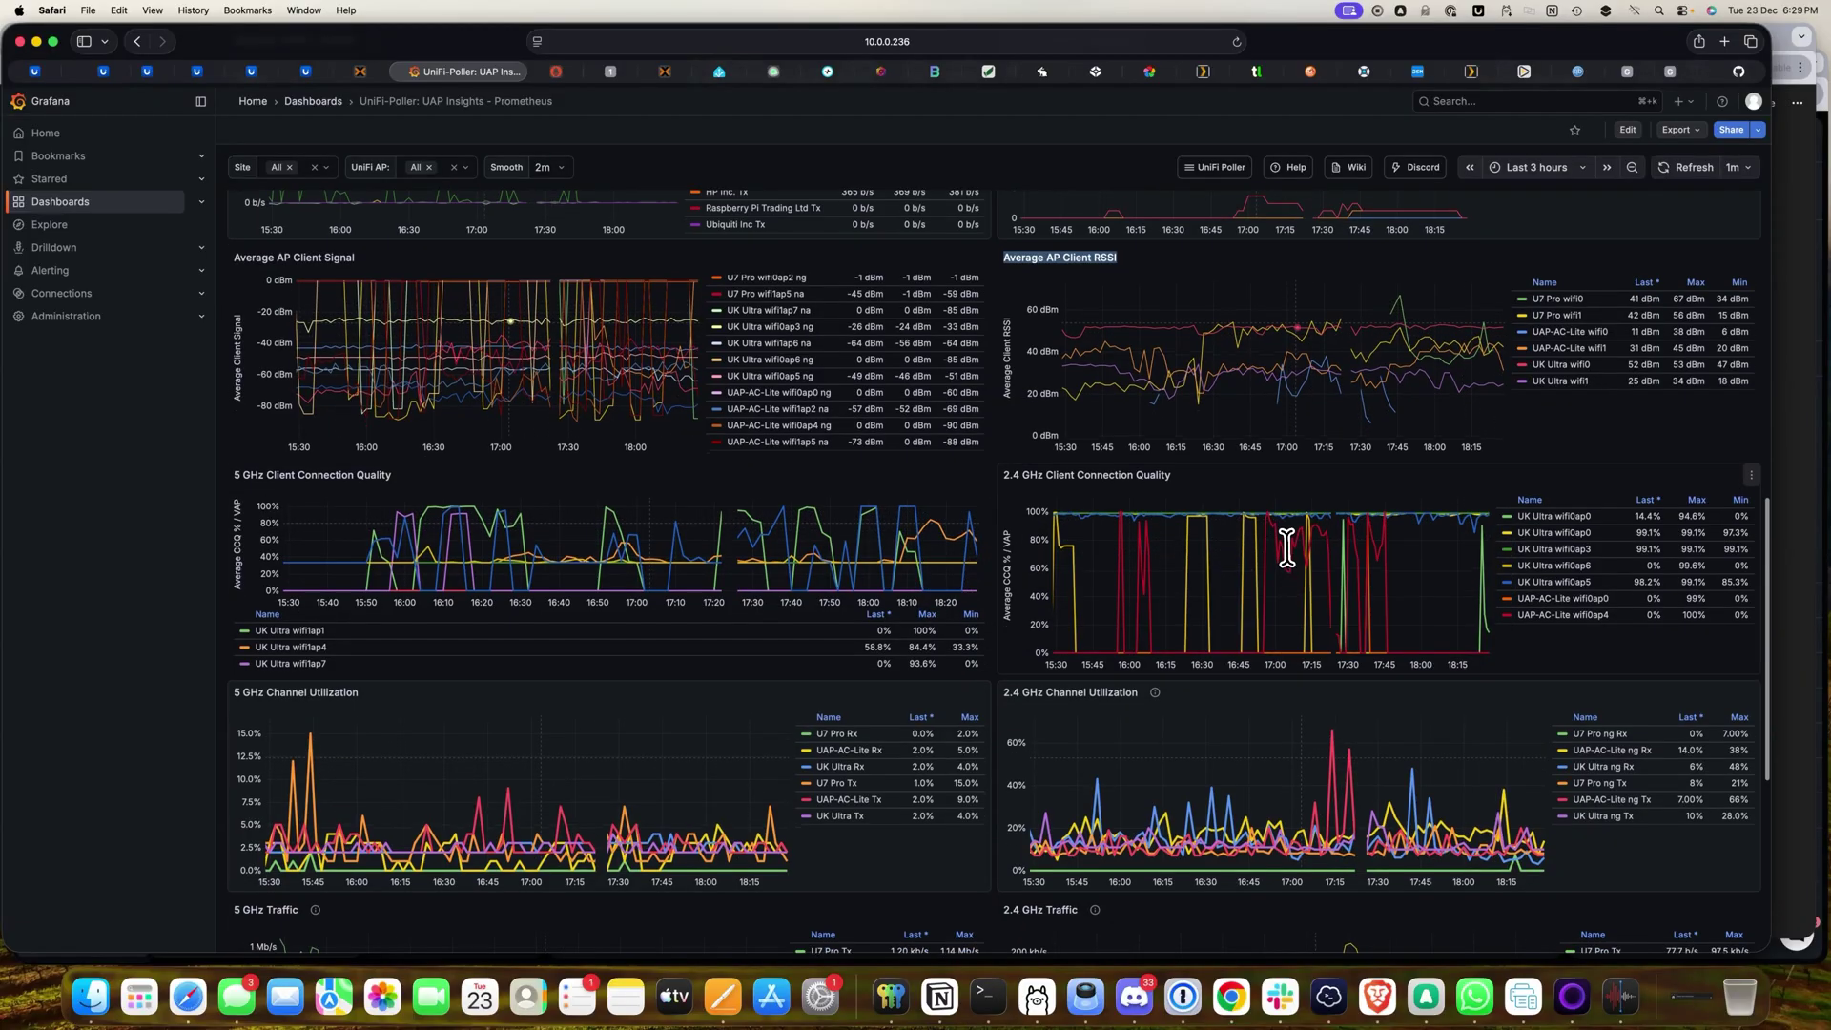
scroll(1282, 539, down, 3)
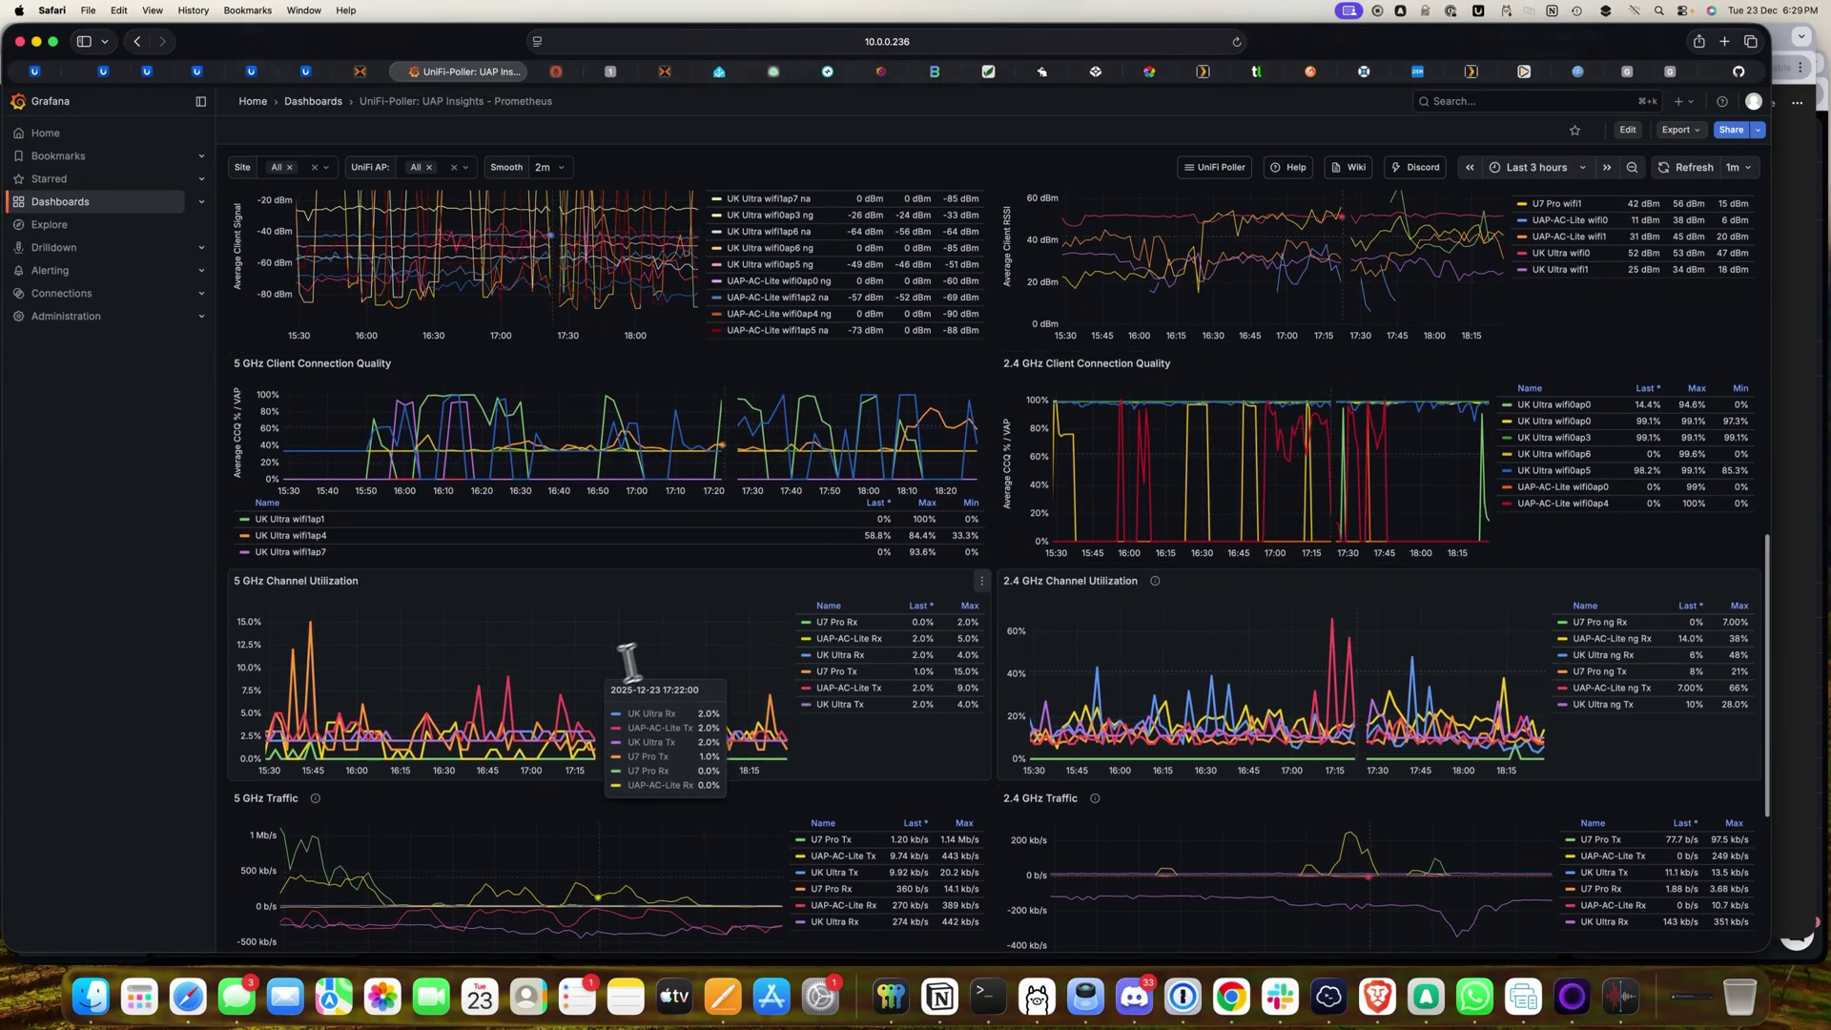
scroll(610, 658, down, 5)
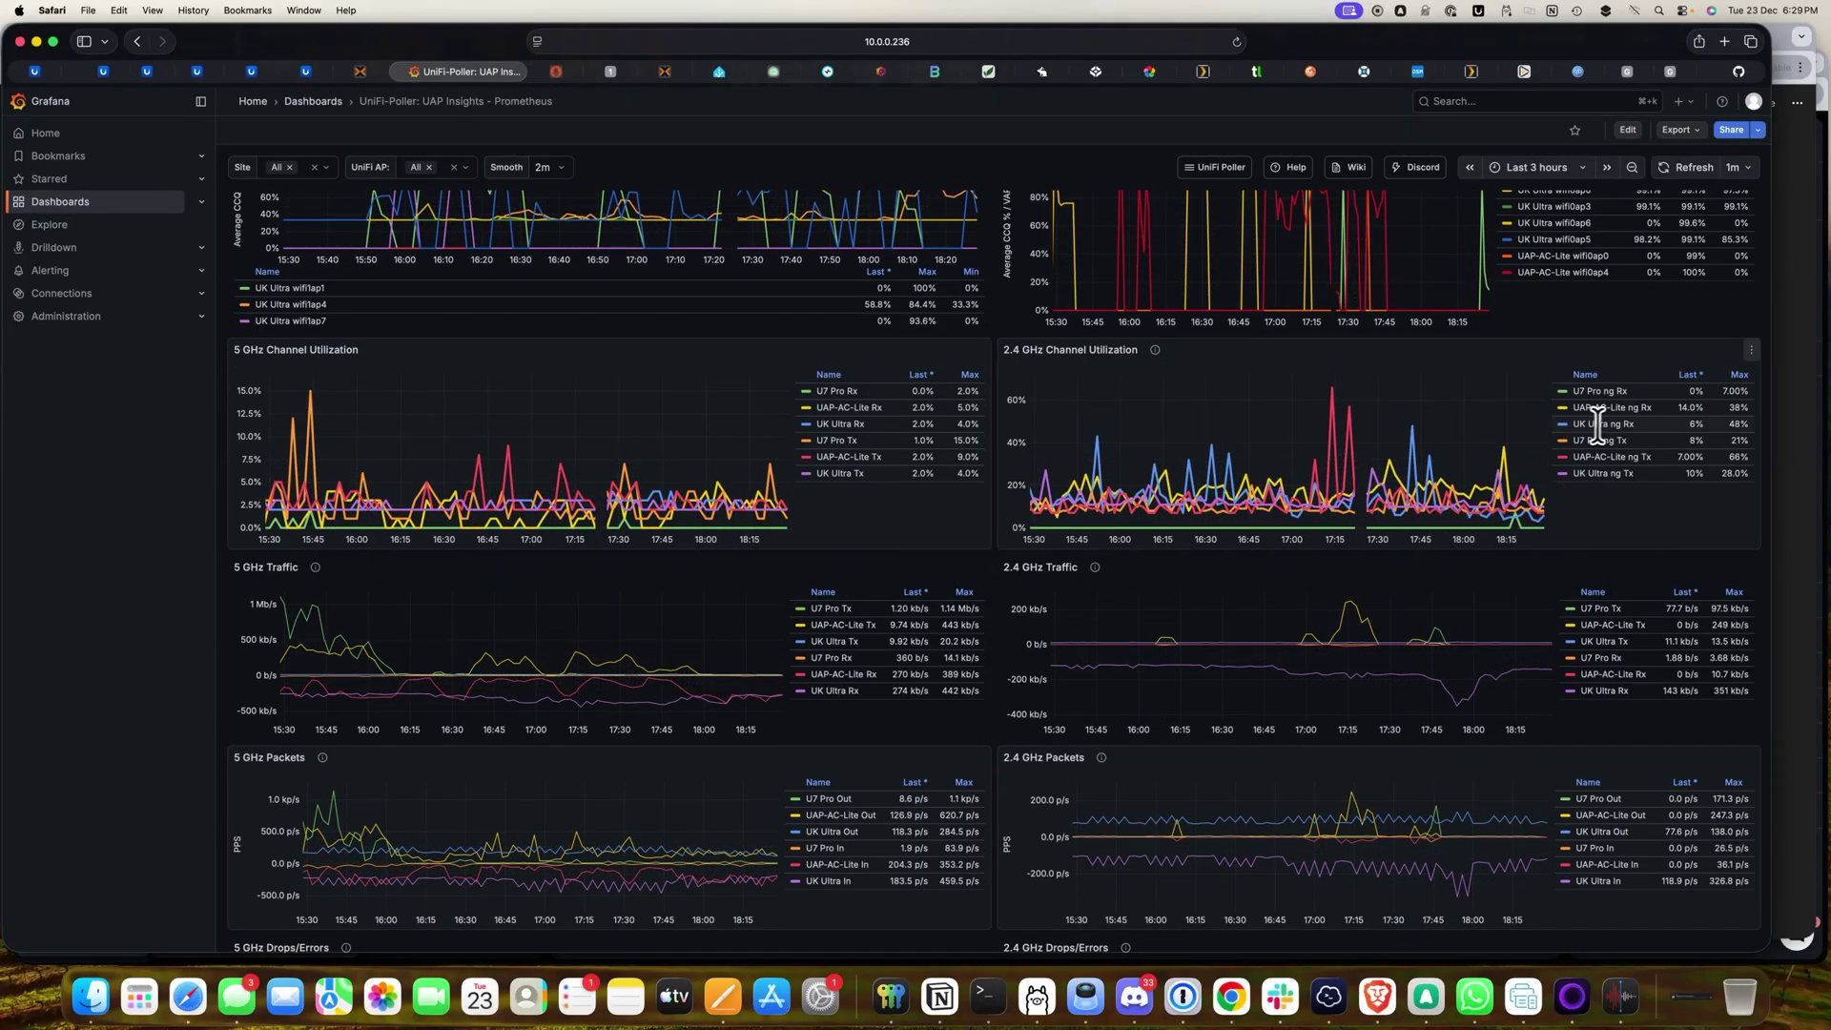
scroll(667, 556, down, 2)
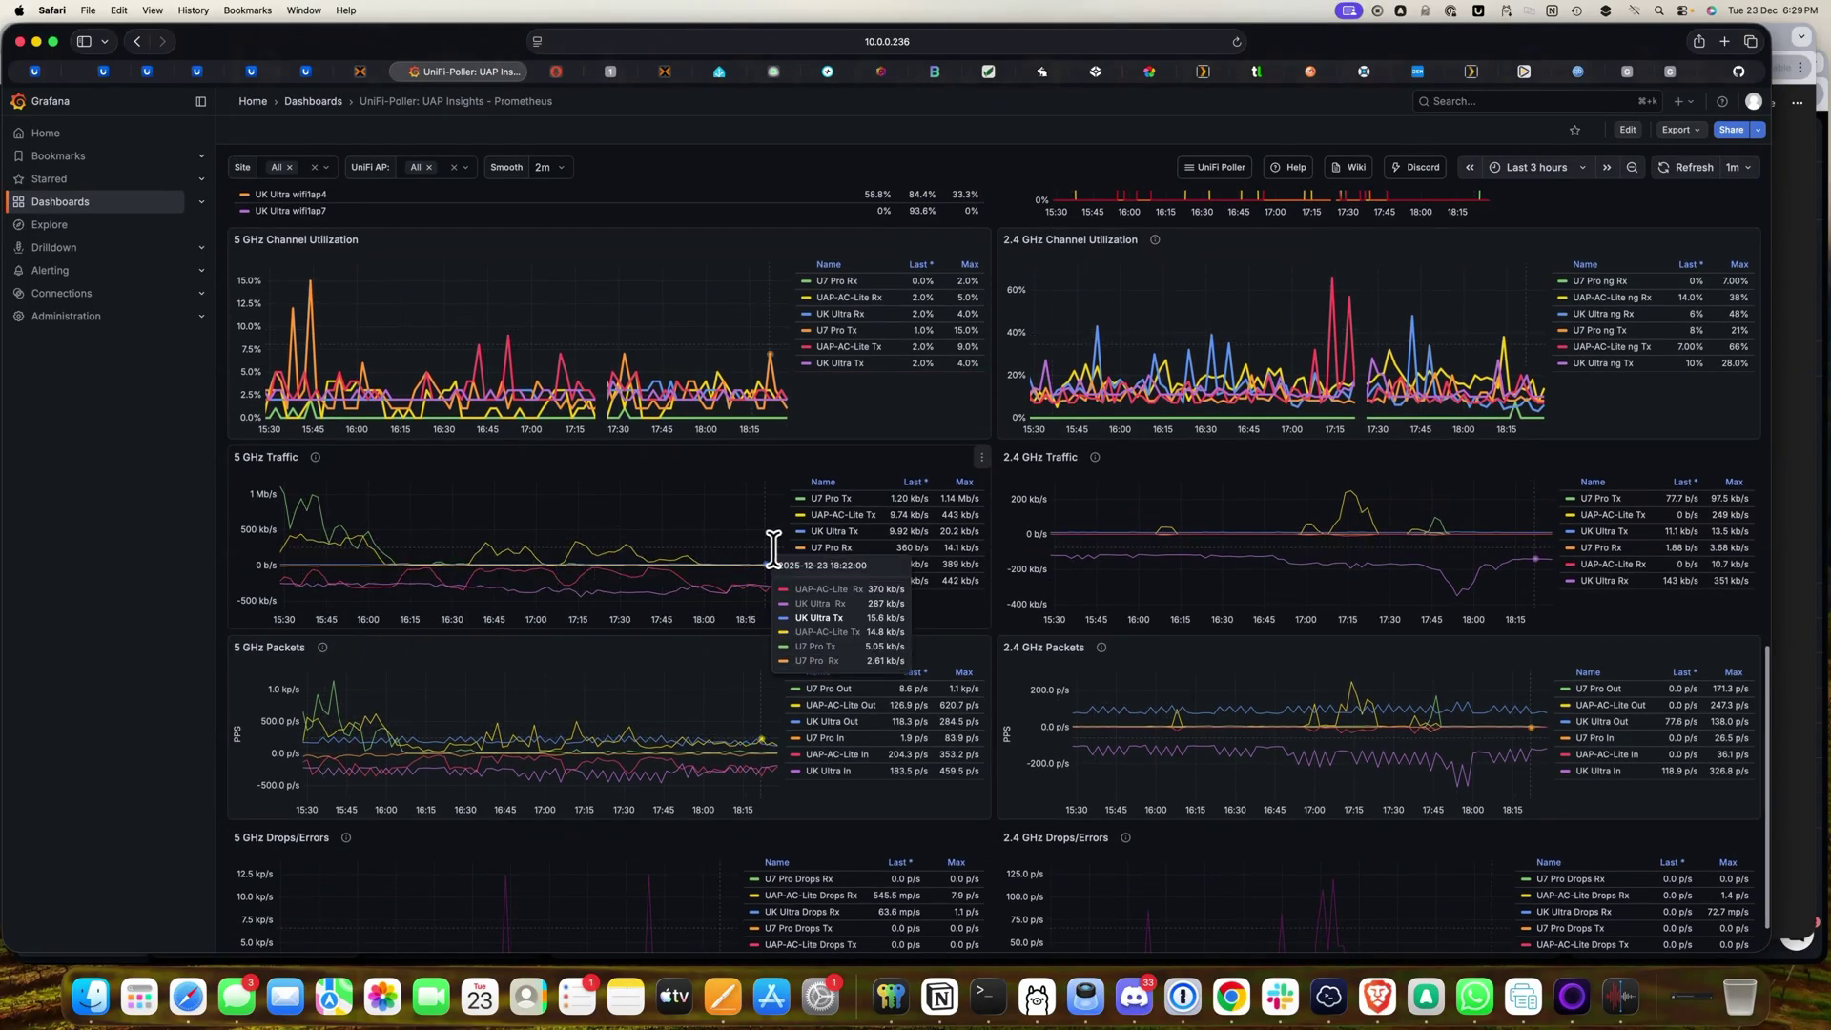
scroll(1373, 534, down, 1)
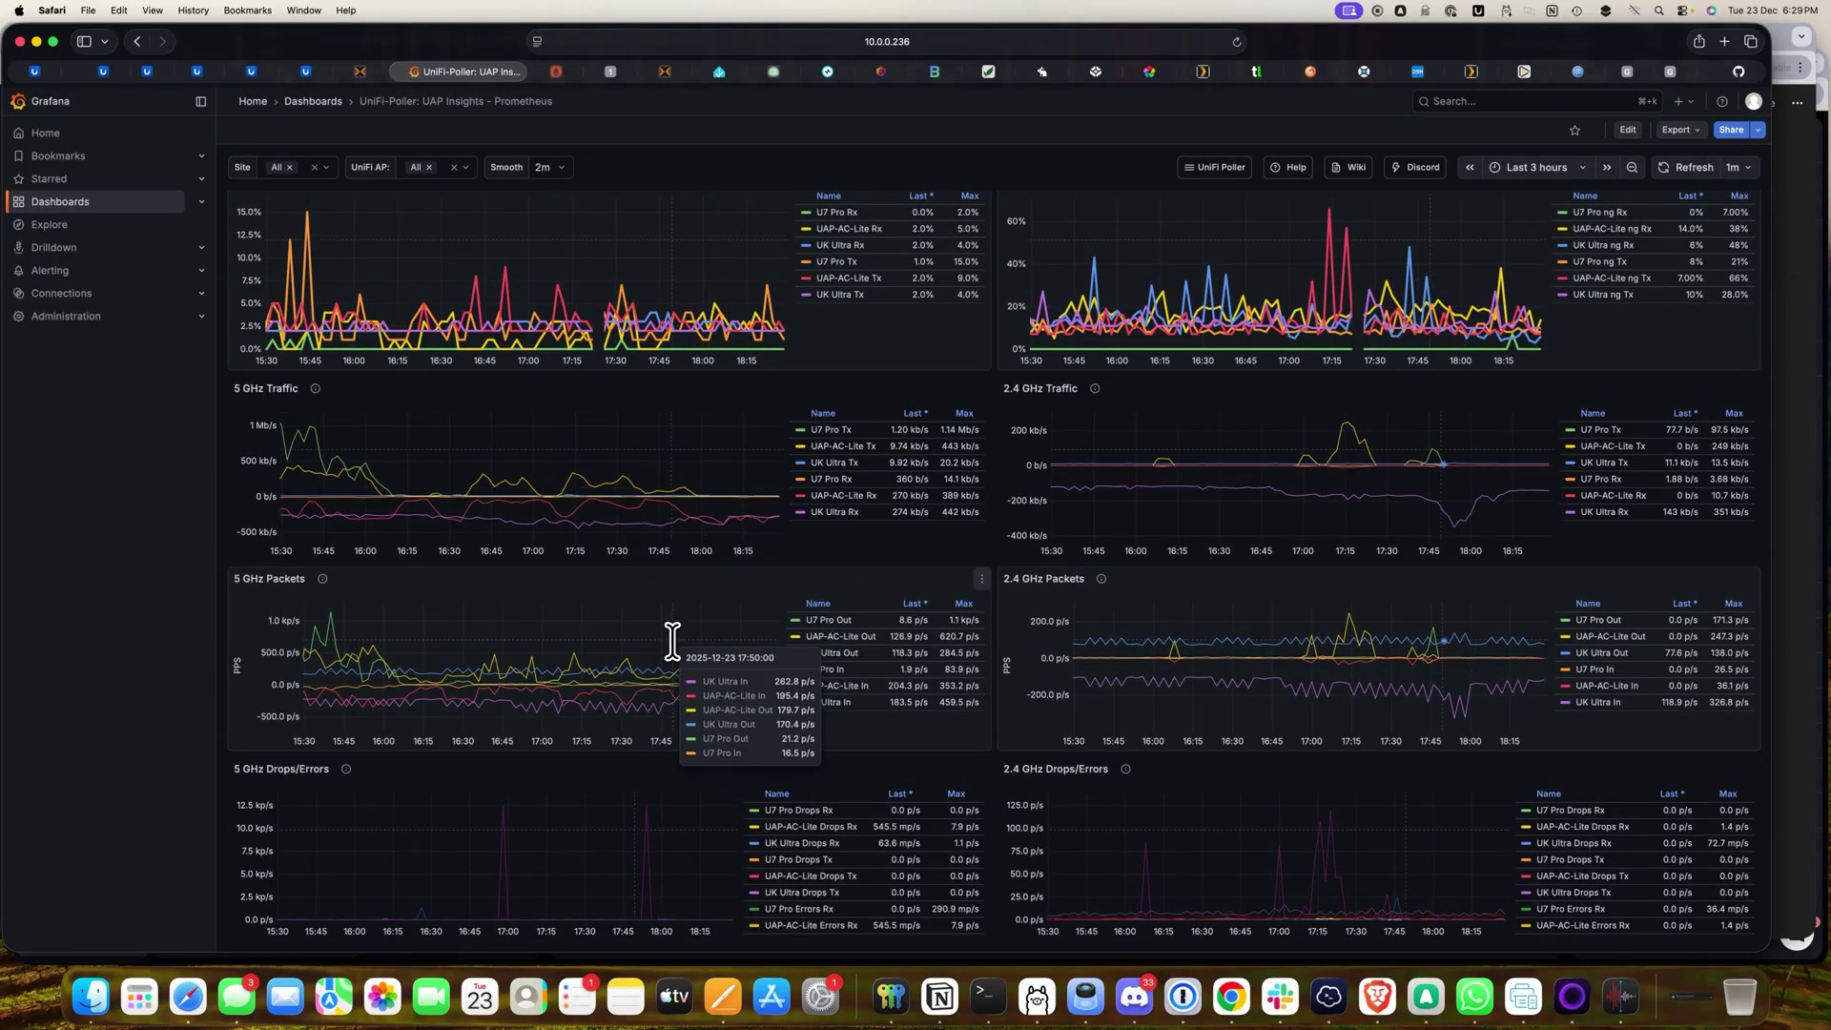
scroll(598, 527, up, 1)
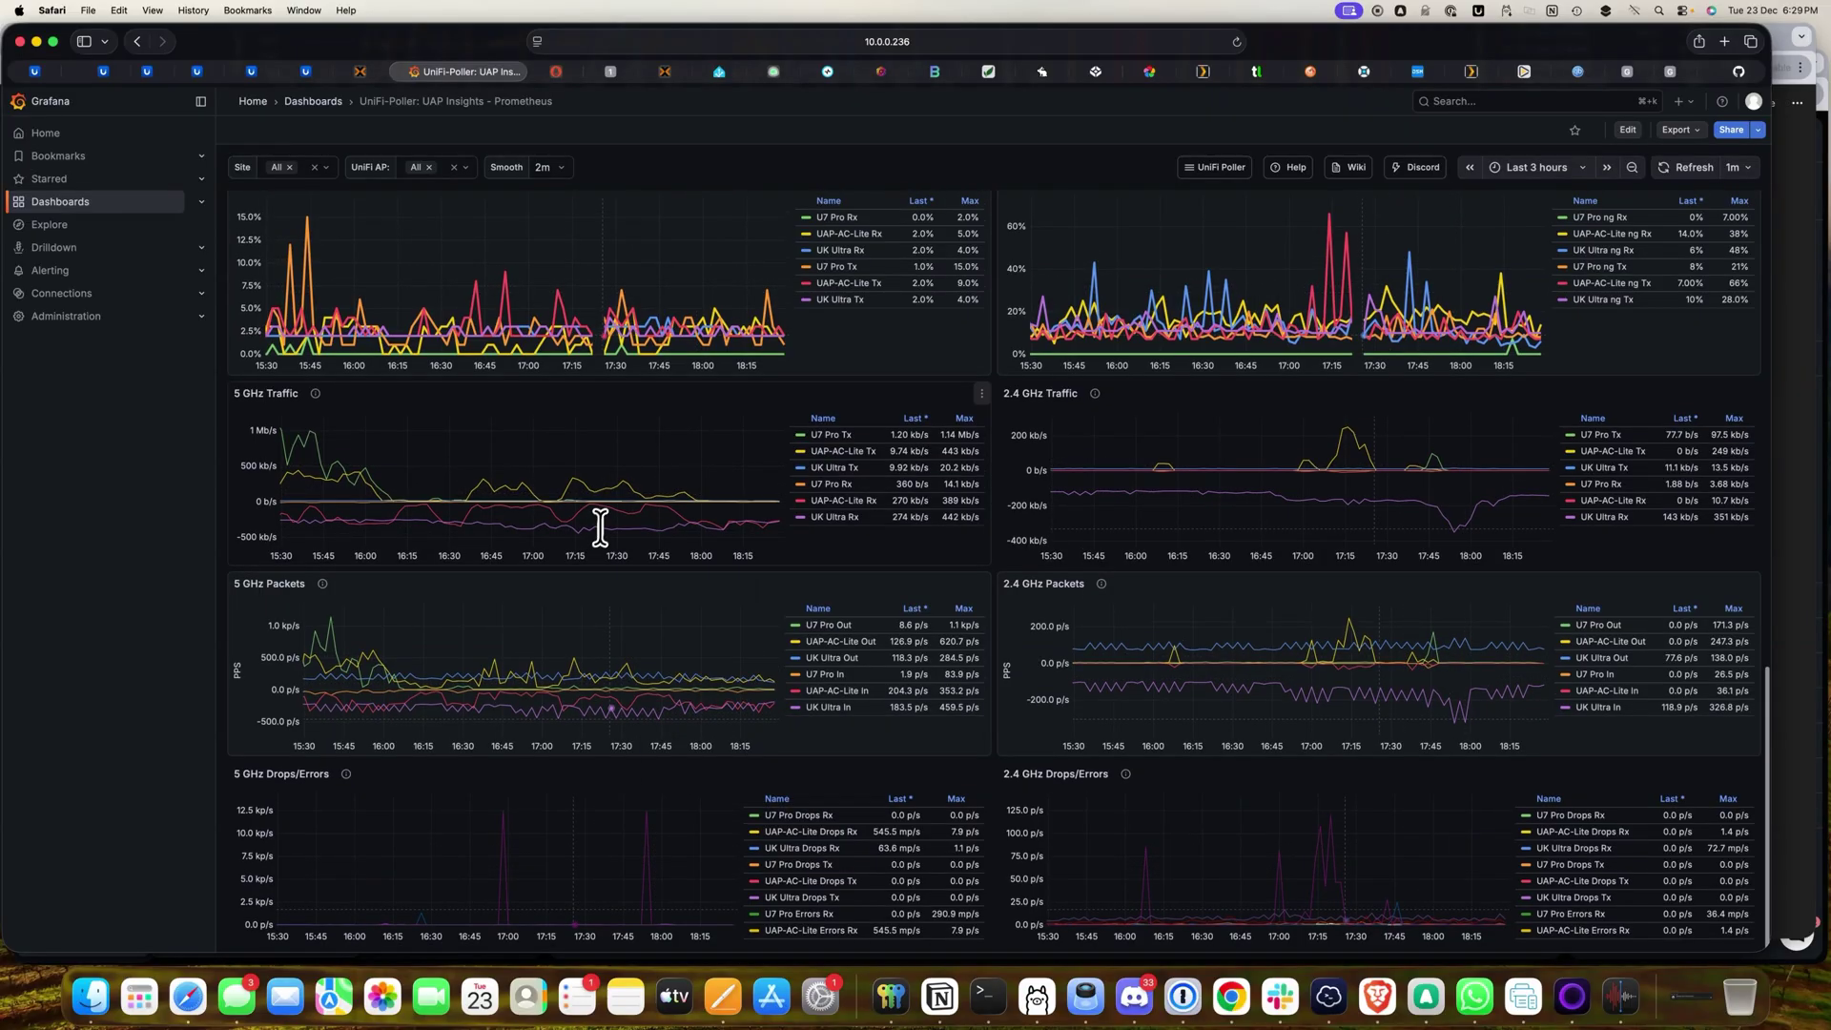
scroll(599, 528, up, 10)
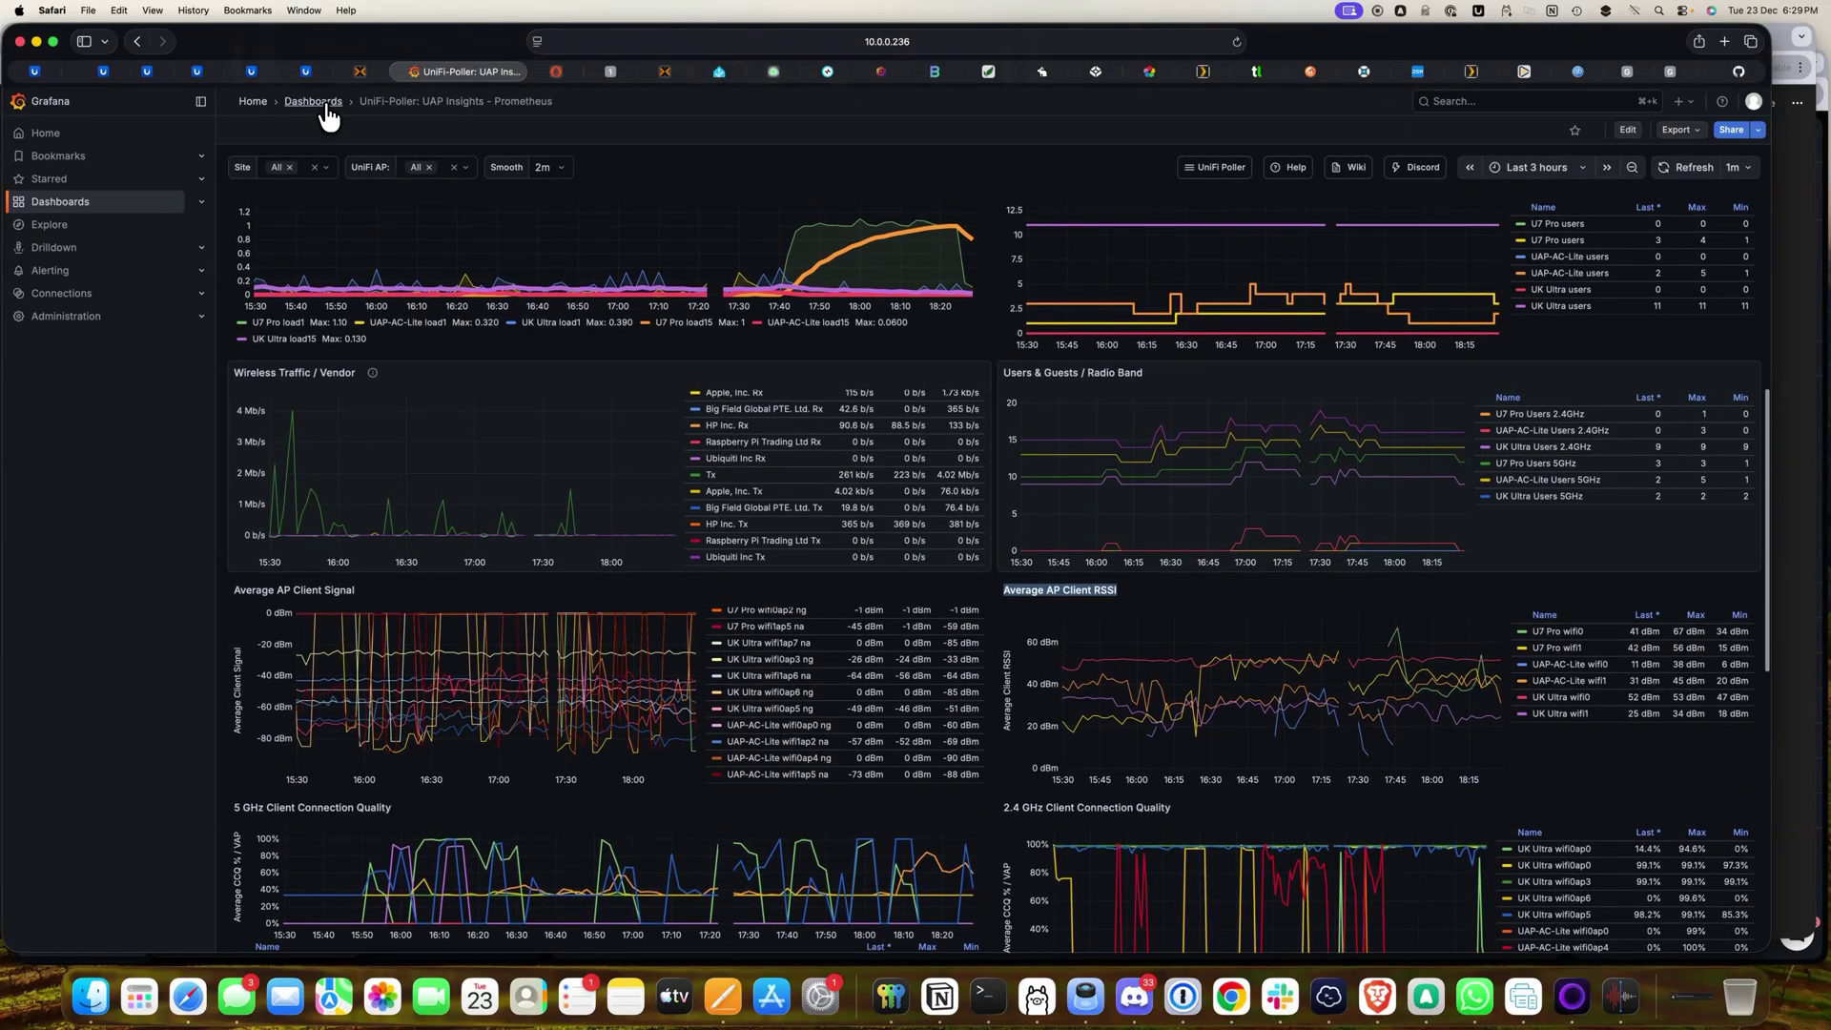
Step: Open 'UniFi-Poller: Client Insights - Prometheus' and scroll through the Wireless Devices table
click(324, 108)
click(426, 636)
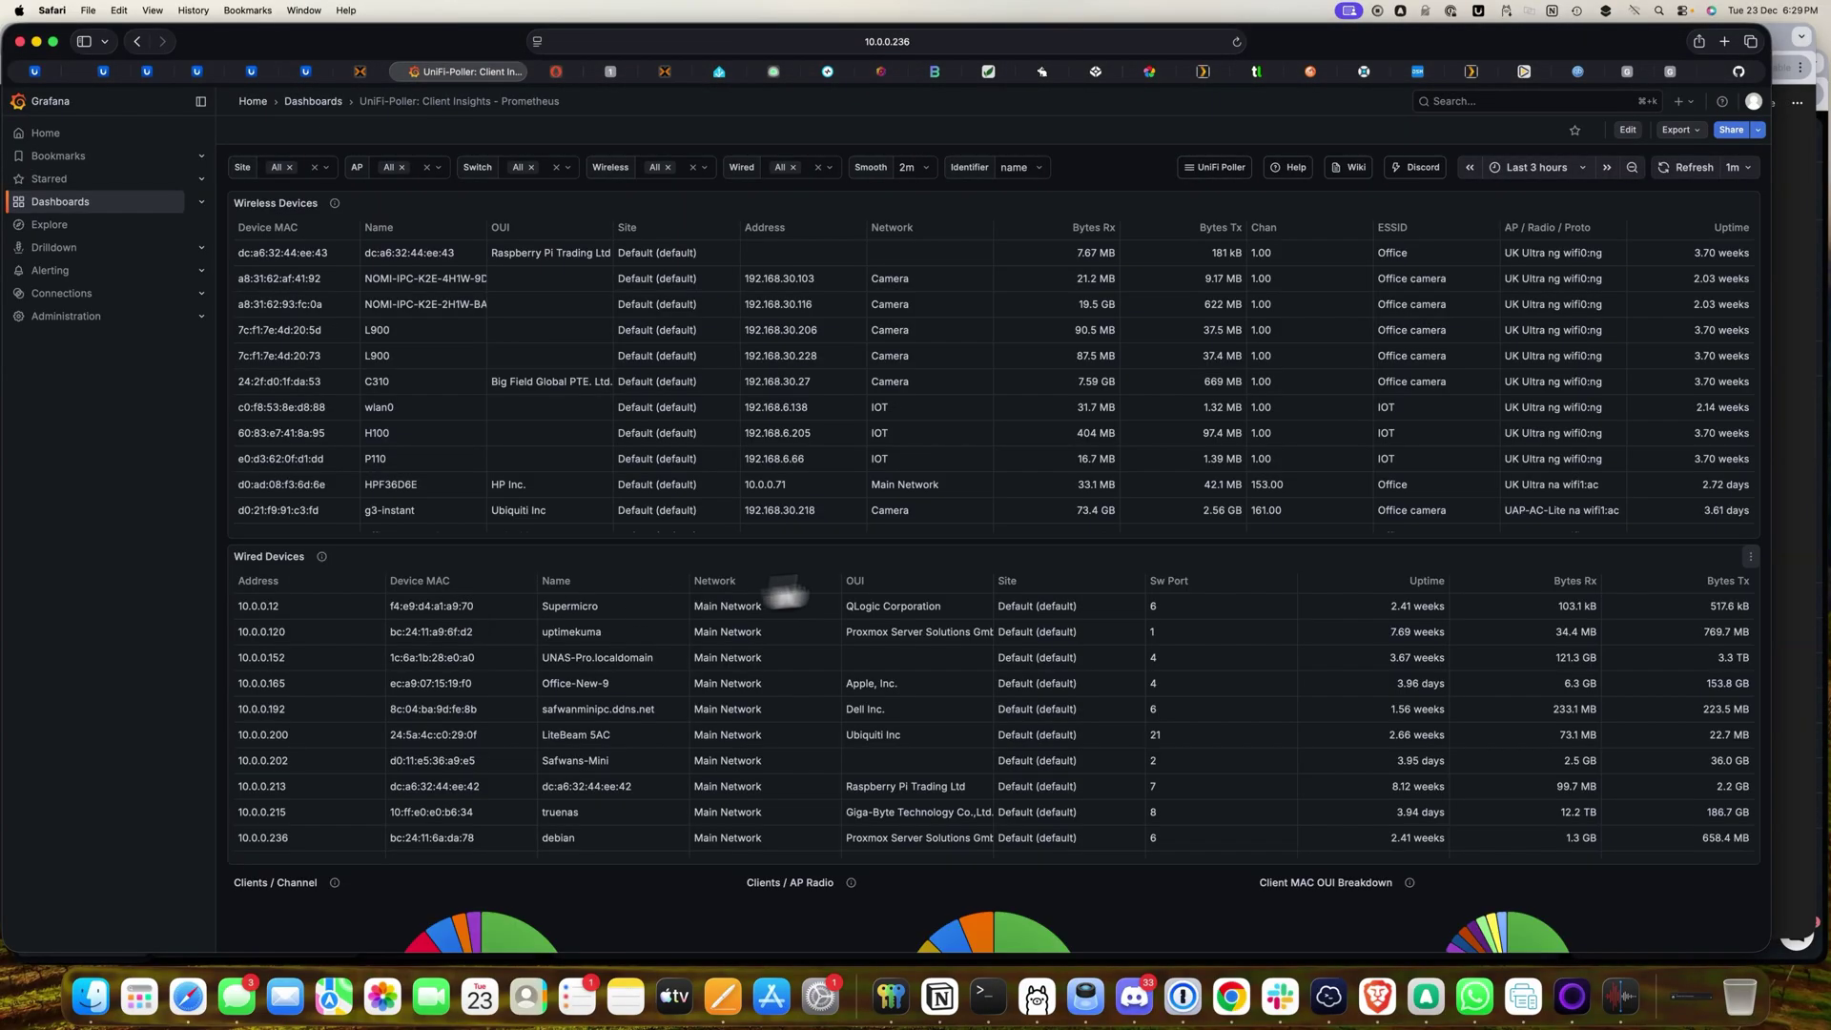
scroll(870, 362, down, 3)
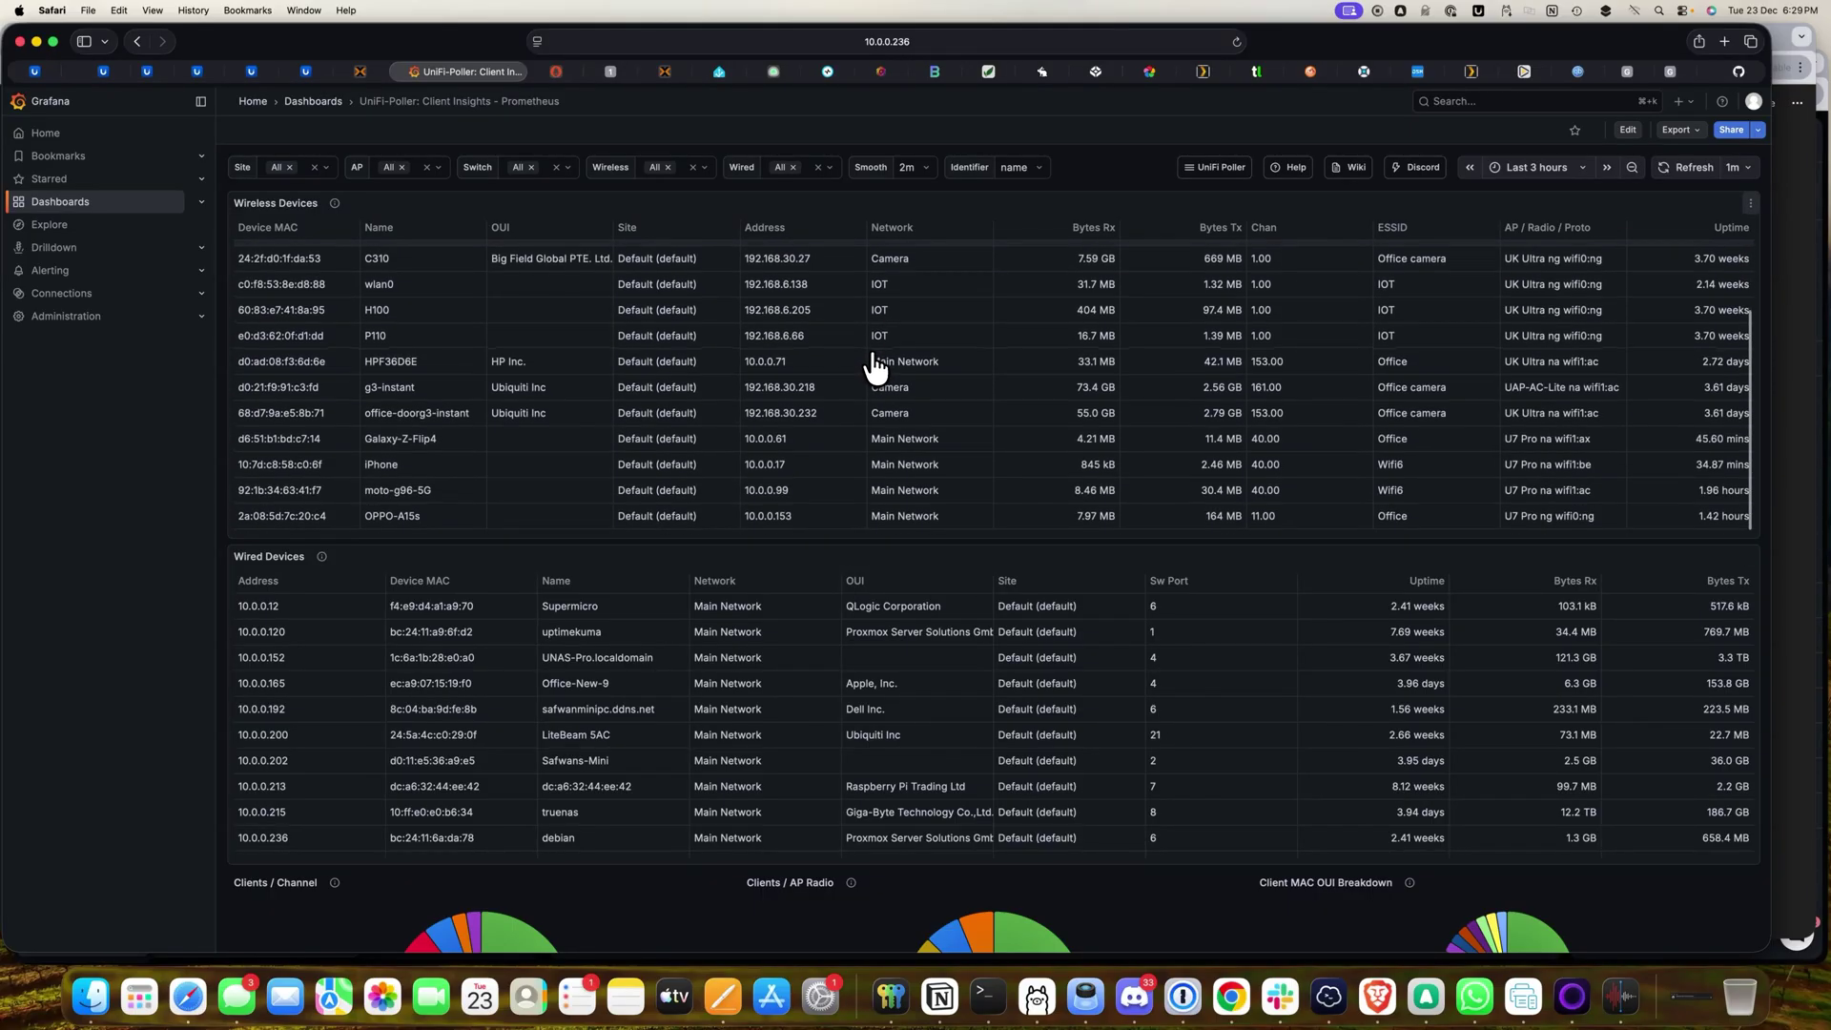
scroll(875, 365, down, 5)
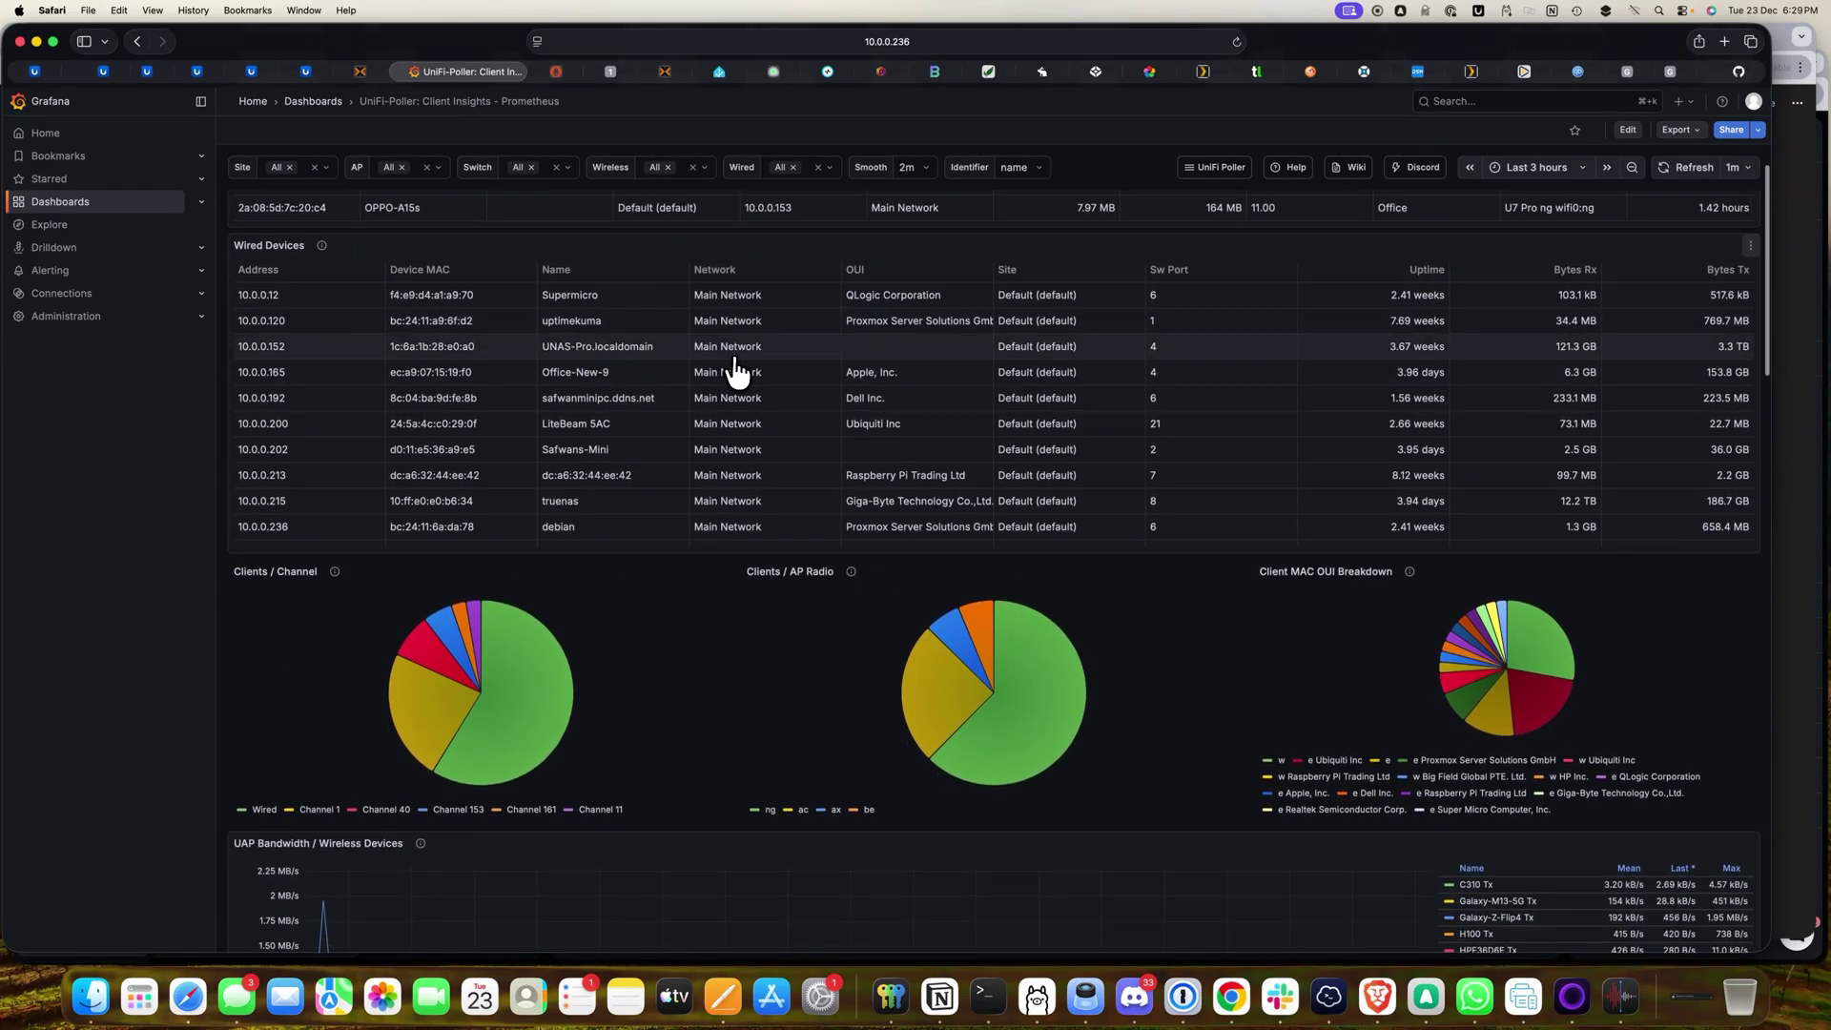
scroll(736, 372, up, 5)
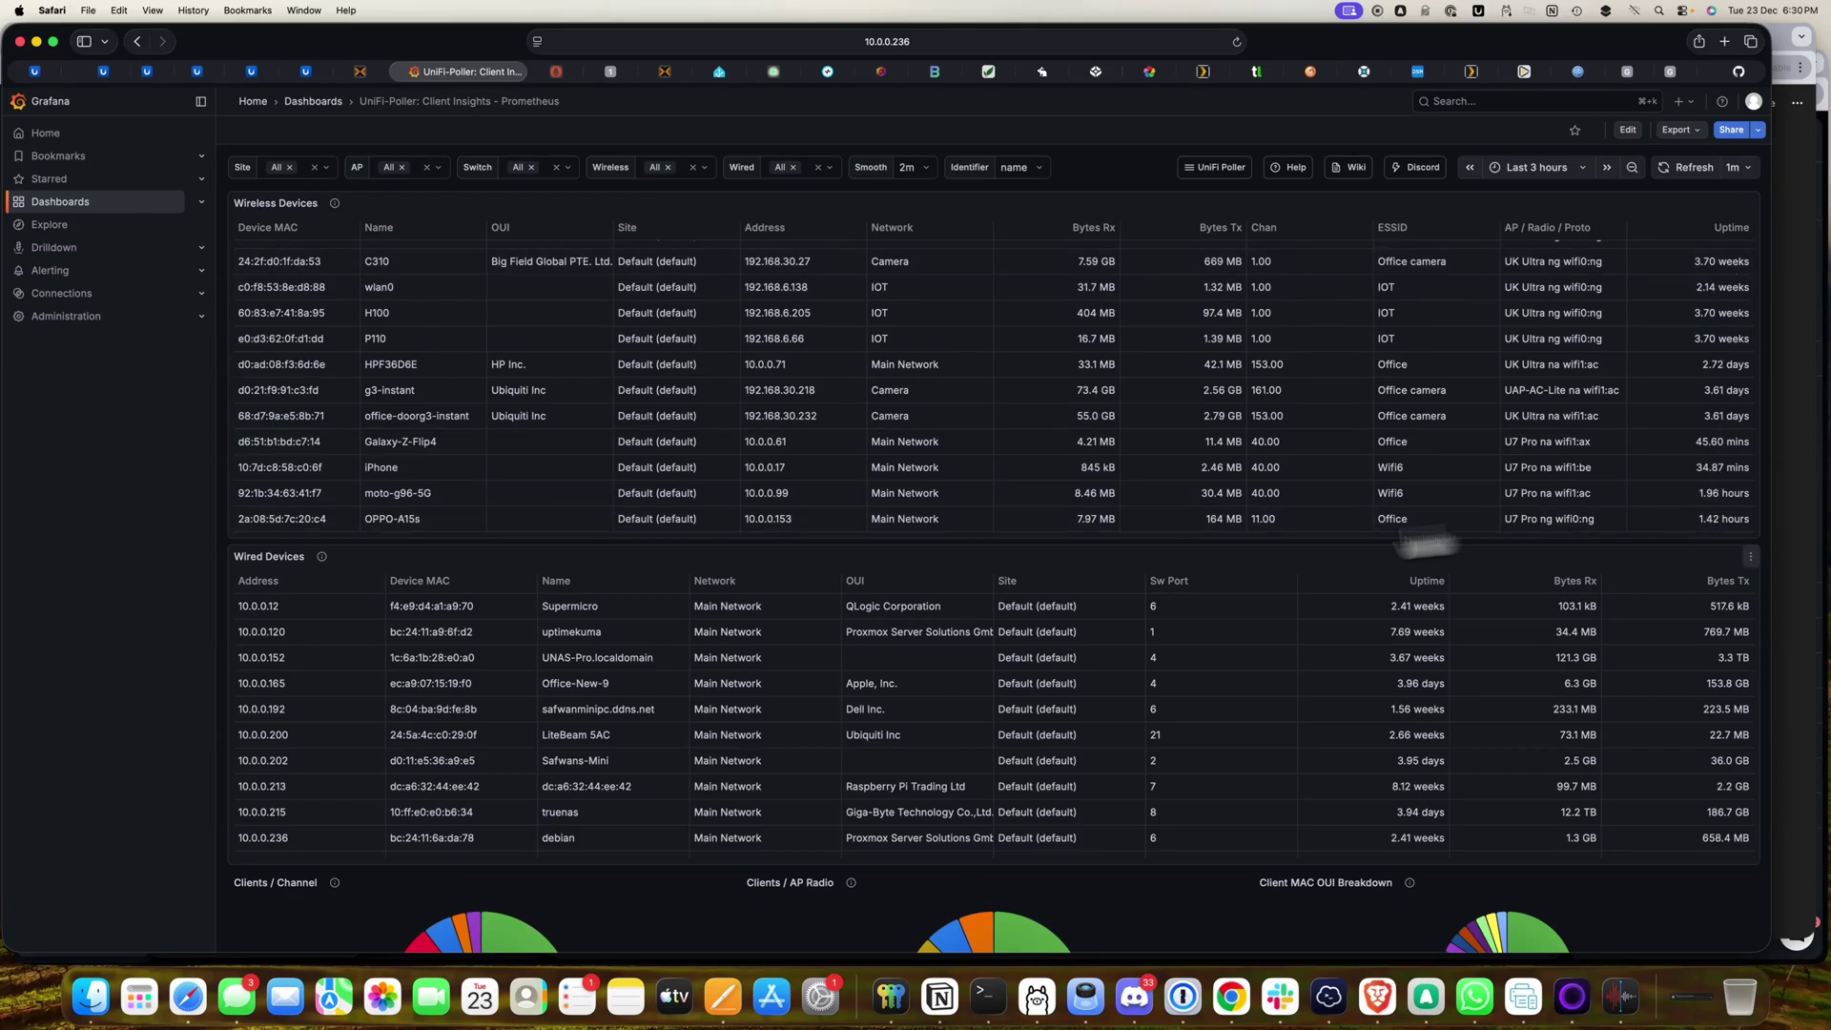
Step: Scroll down to the Wired Devices table and Clients / Channel pie chart
scroll(729, 605, down, 2)
scroll(730, 610, up, 2)
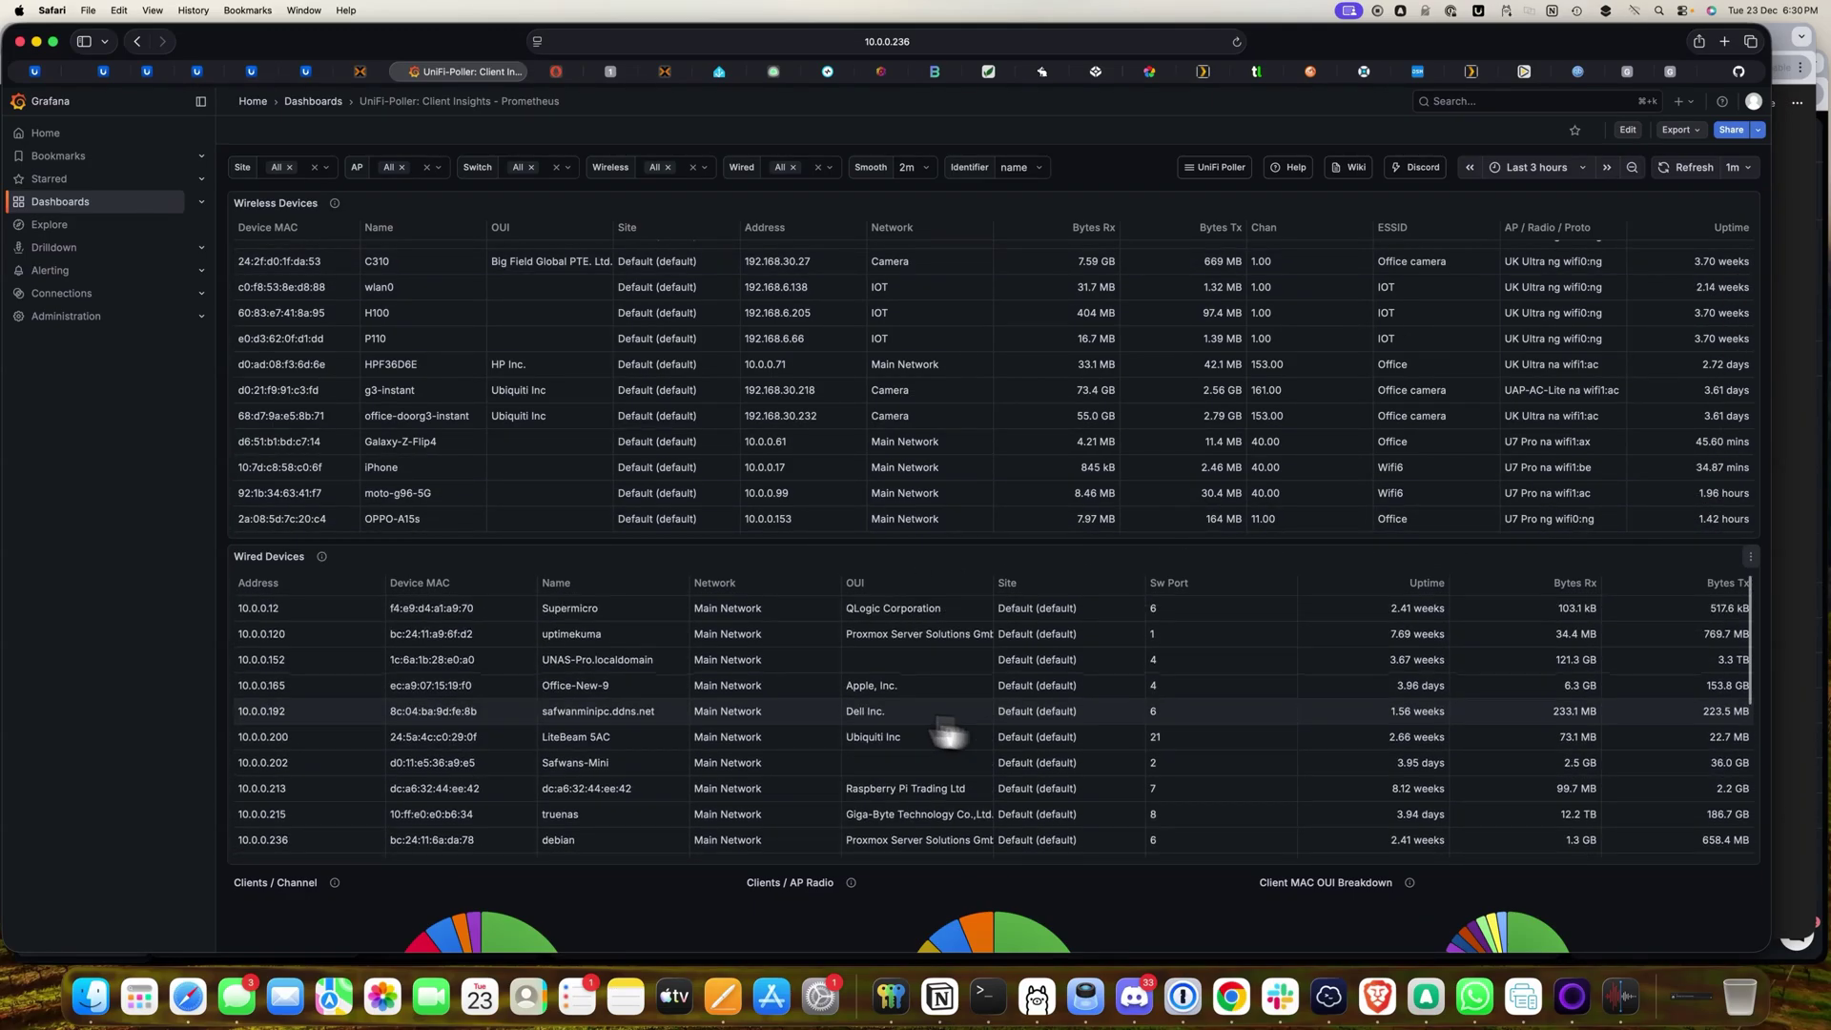
scroll(906, 696, up, 1)
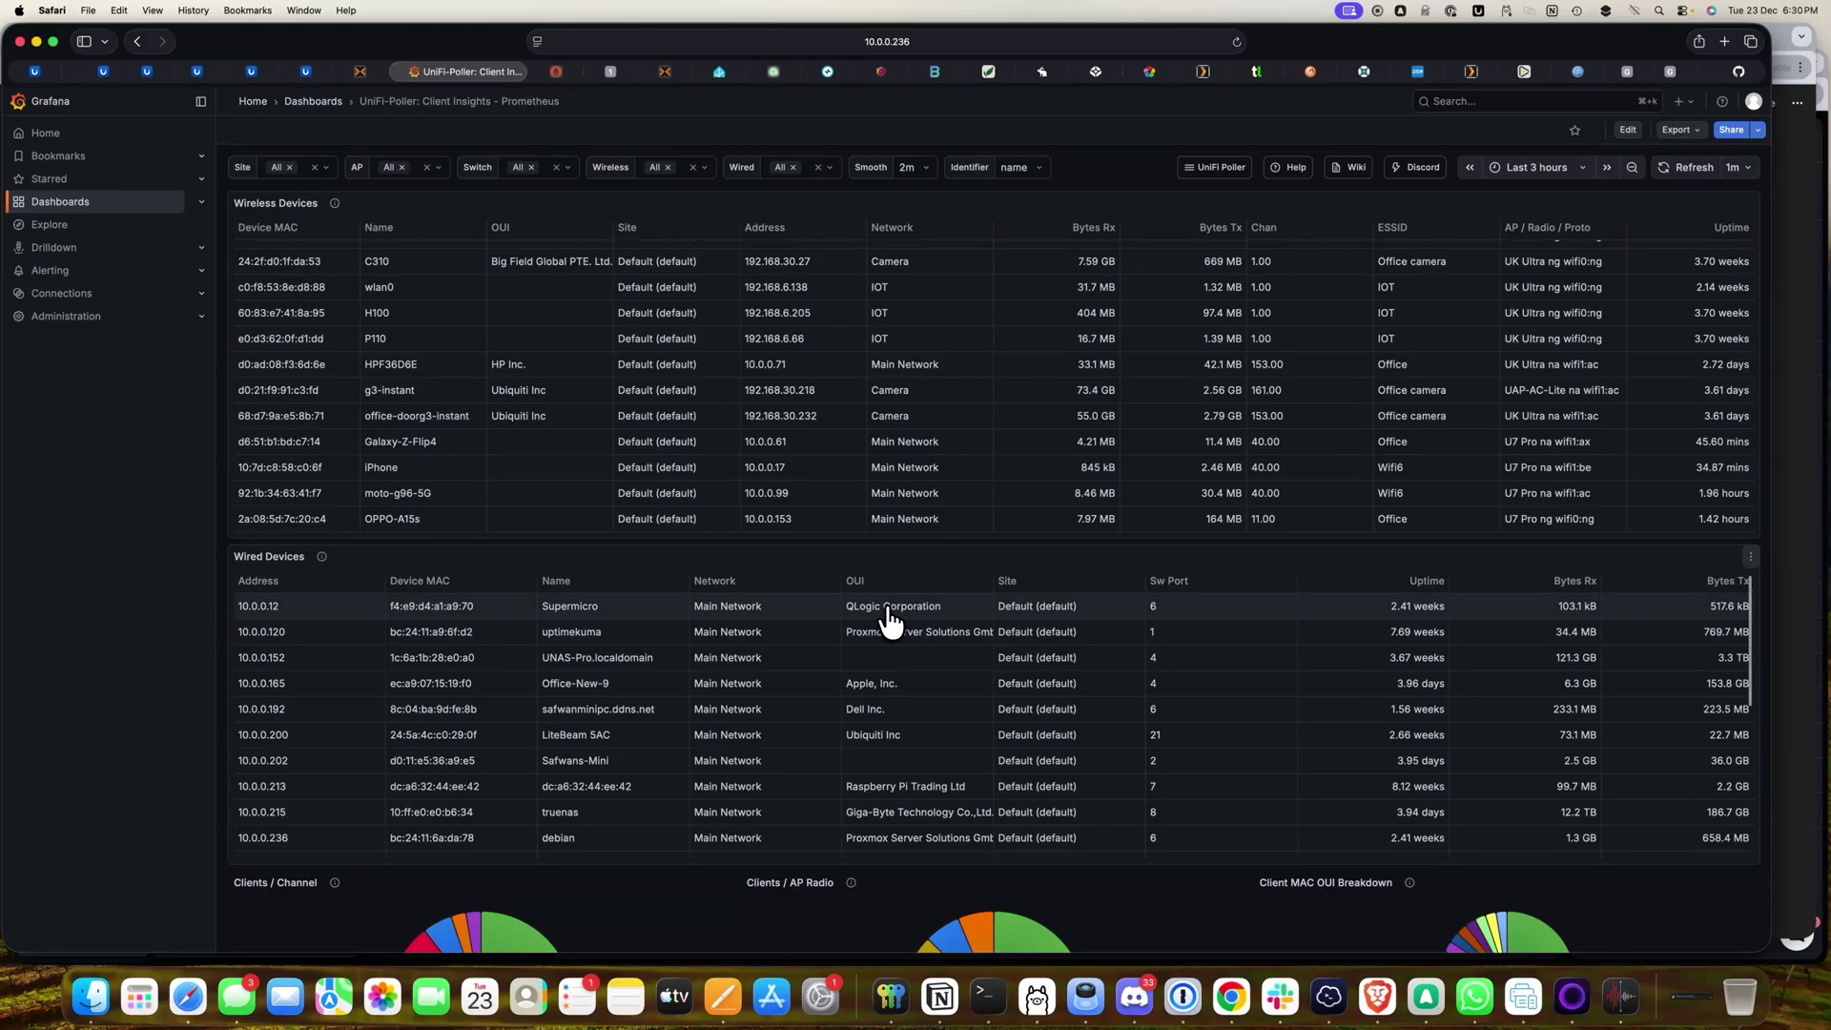
scroll(1344, 679, down, 1)
scroll(1344, 678, down, 5)
scroll(1335, 716, down, 3)
scroll(1067, 728, down, 3)
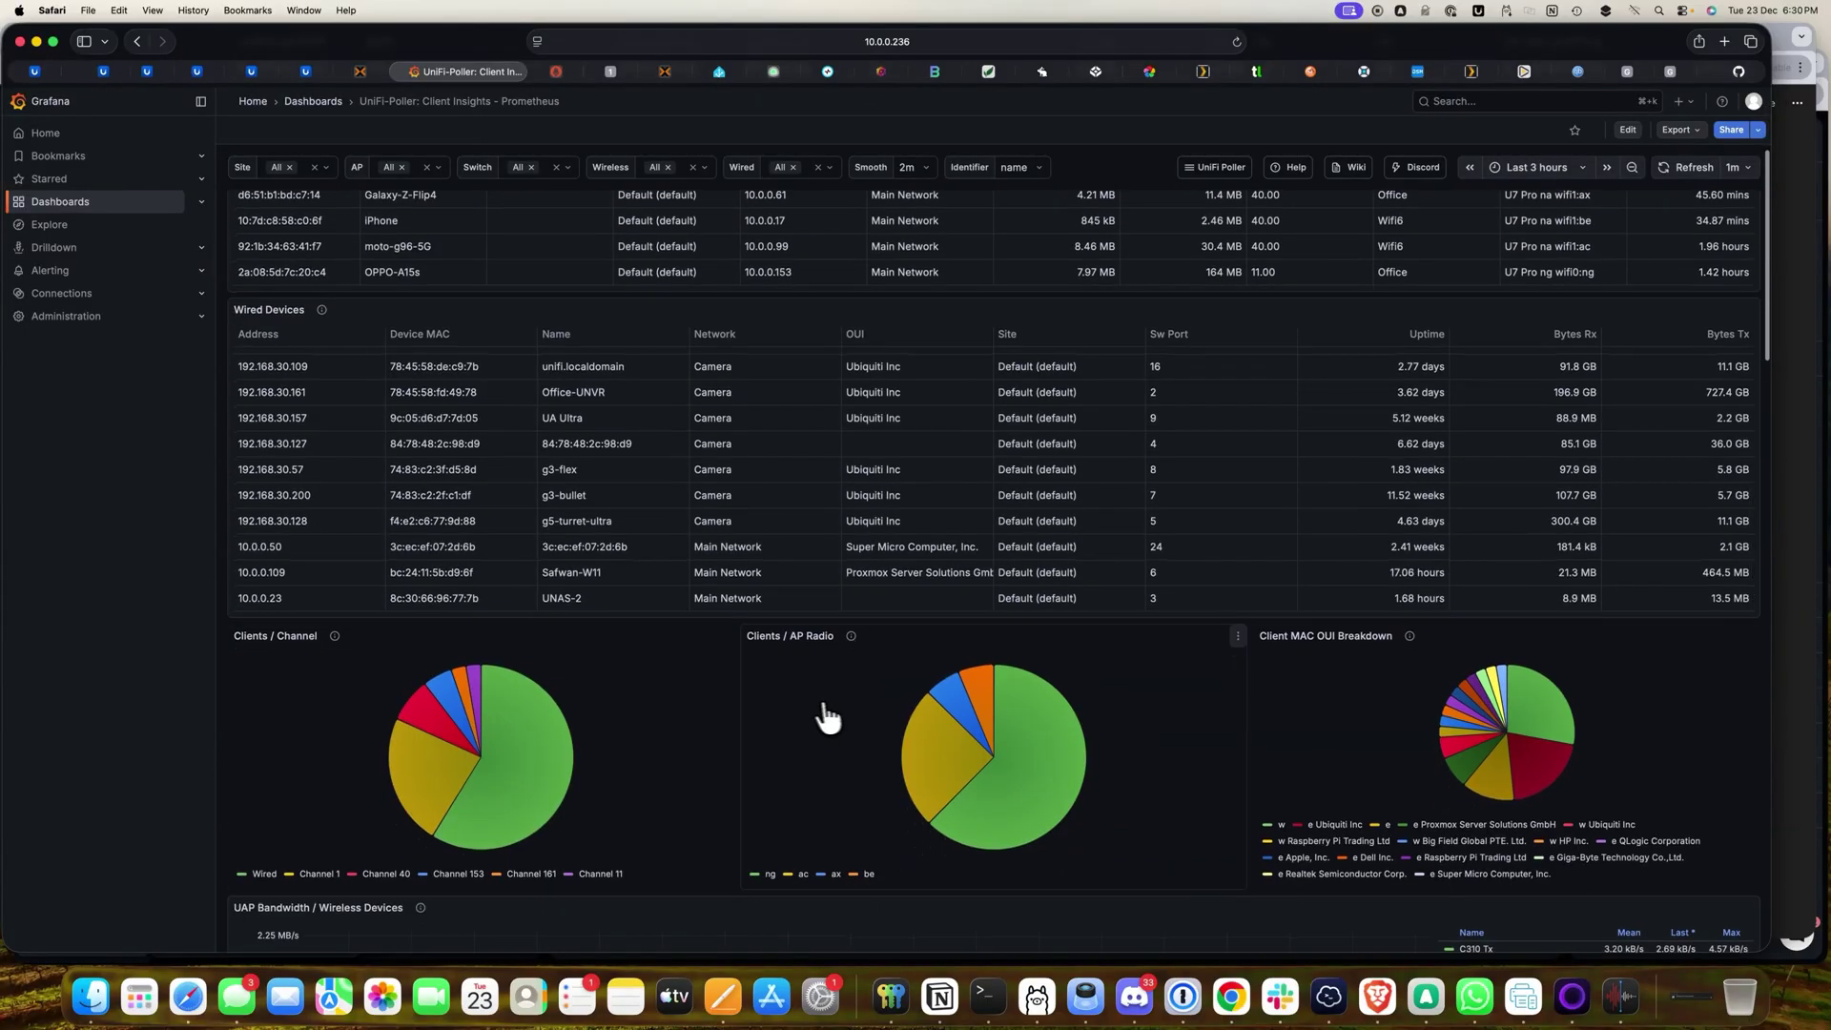
scroll(826, 717, down, 4)
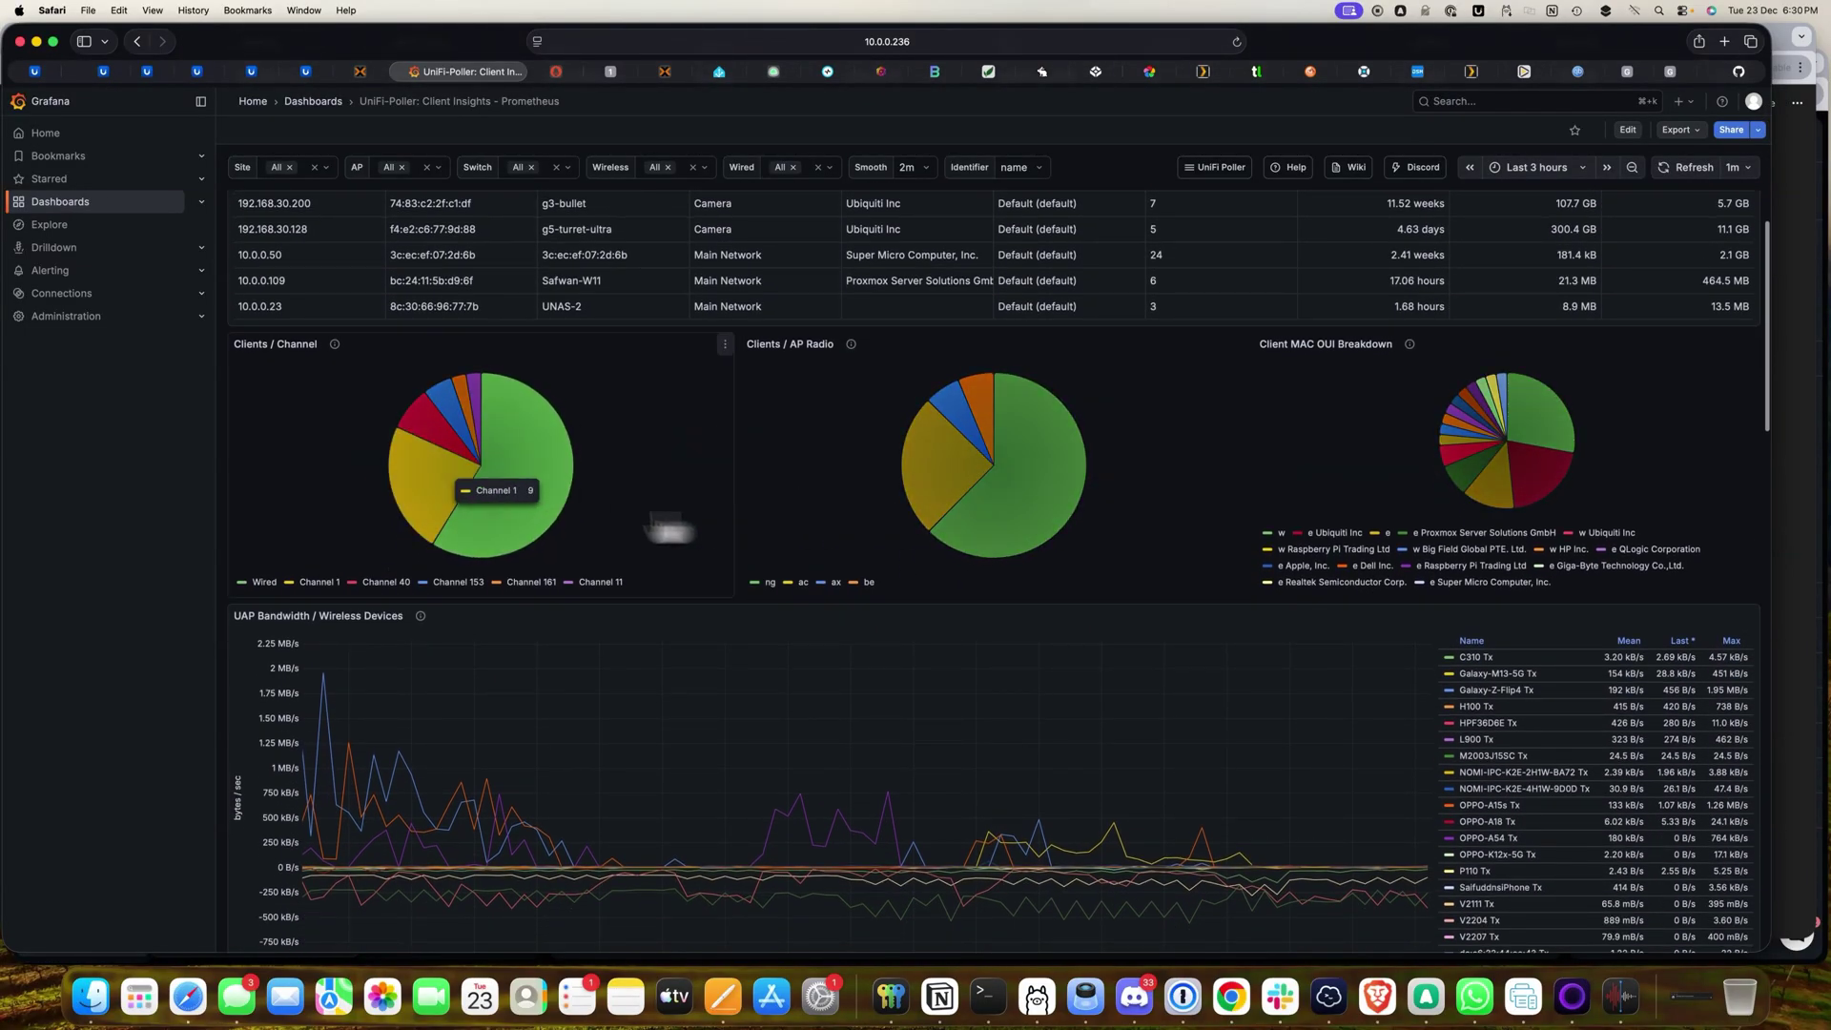
scroll(991, 711, down, 5)
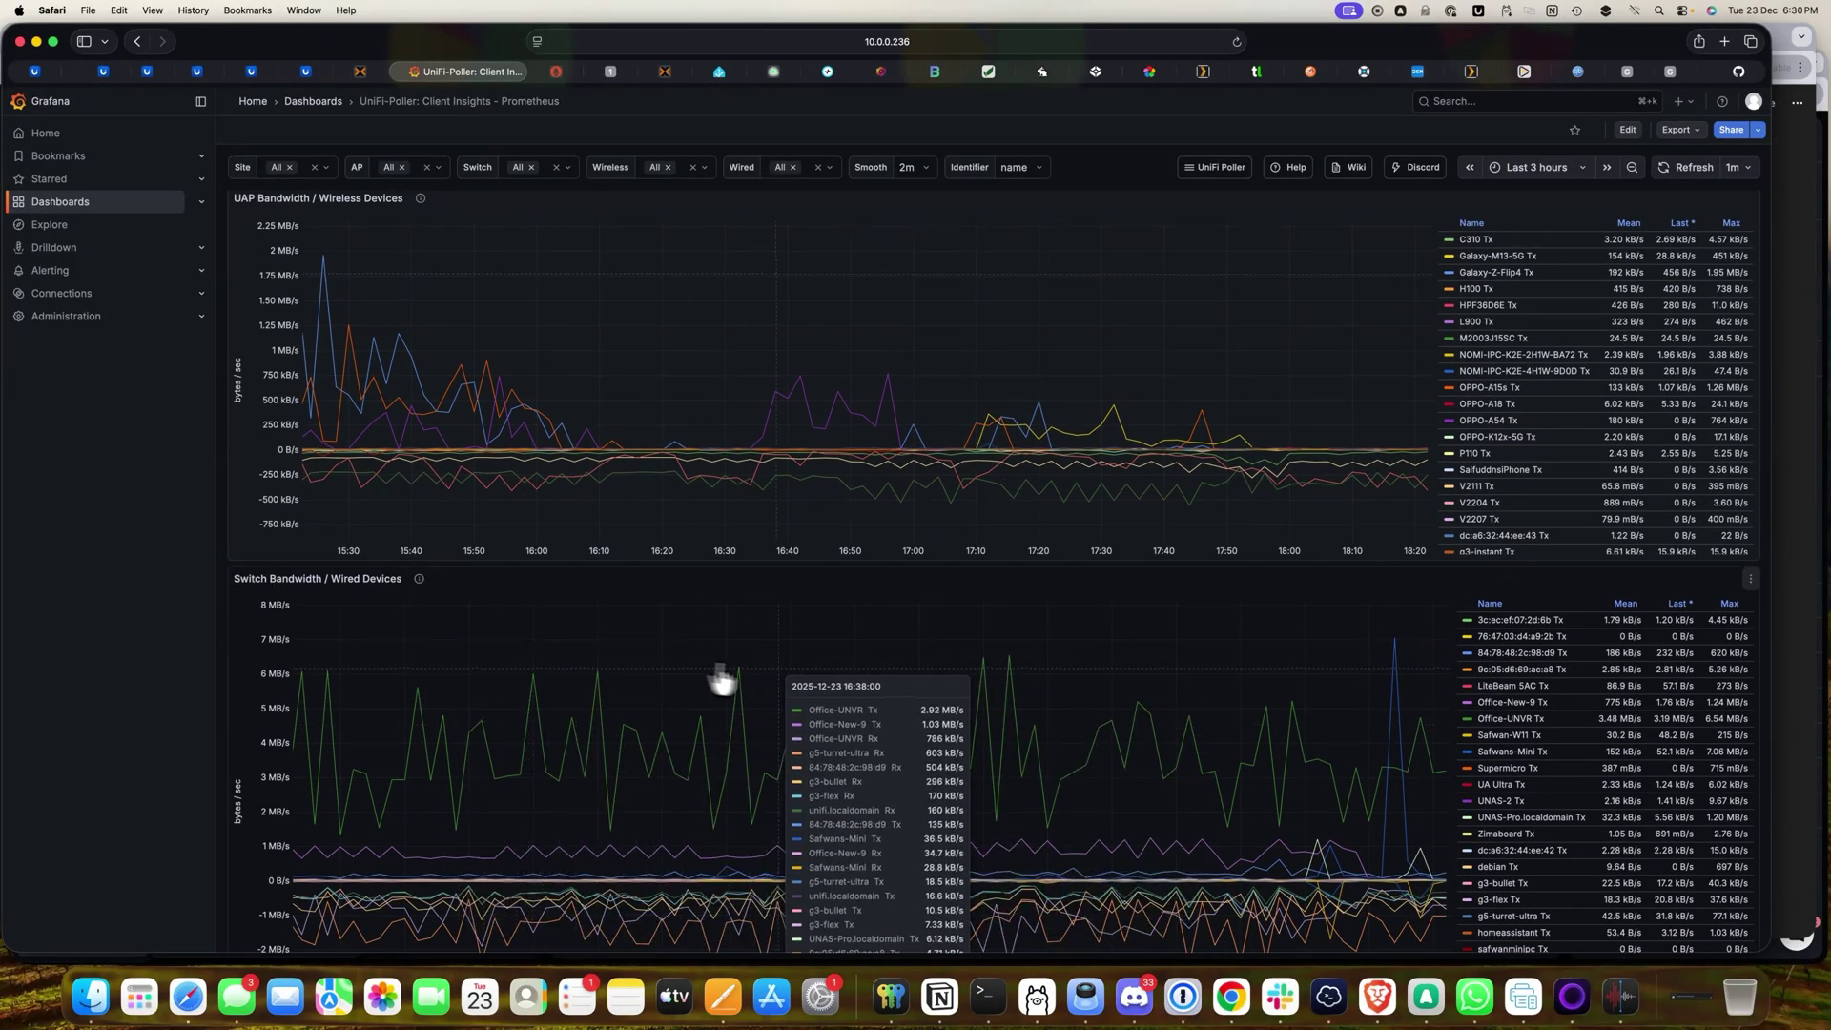
scroll(744, 679, down, 4)
scroll(858, 548, down, 3)
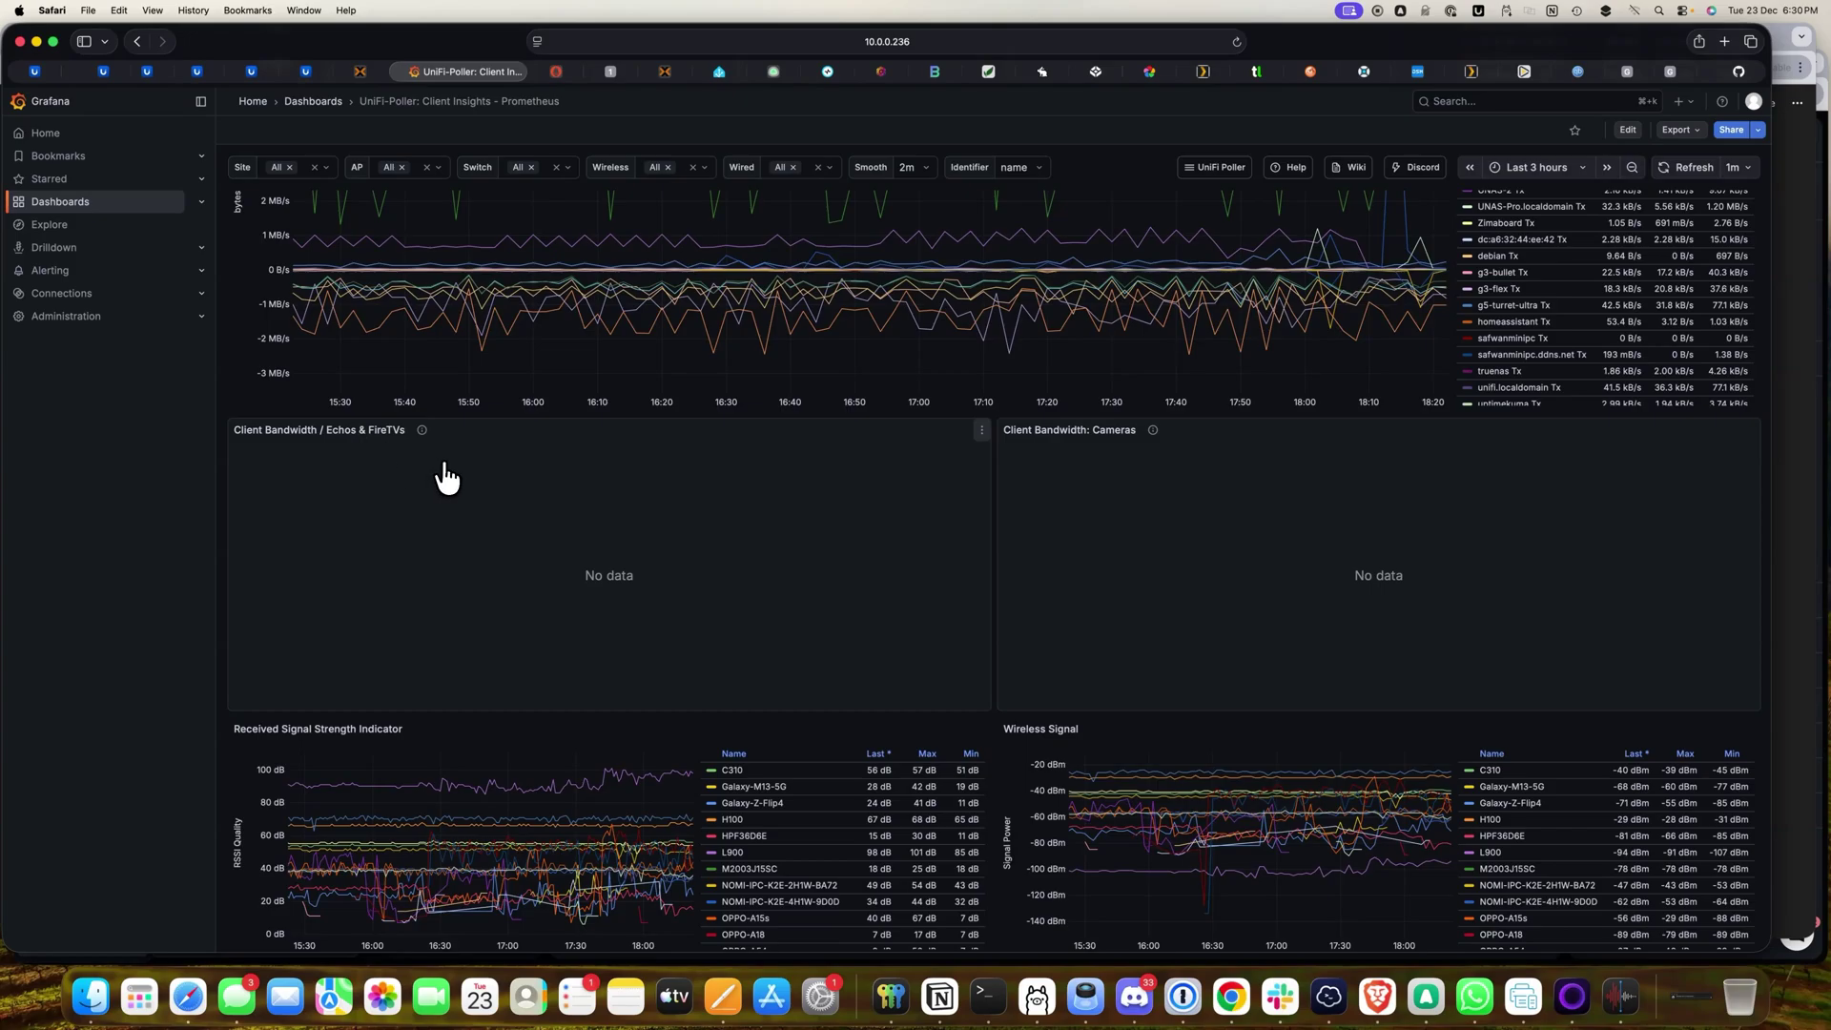
scroll(474, 495, down, 3)
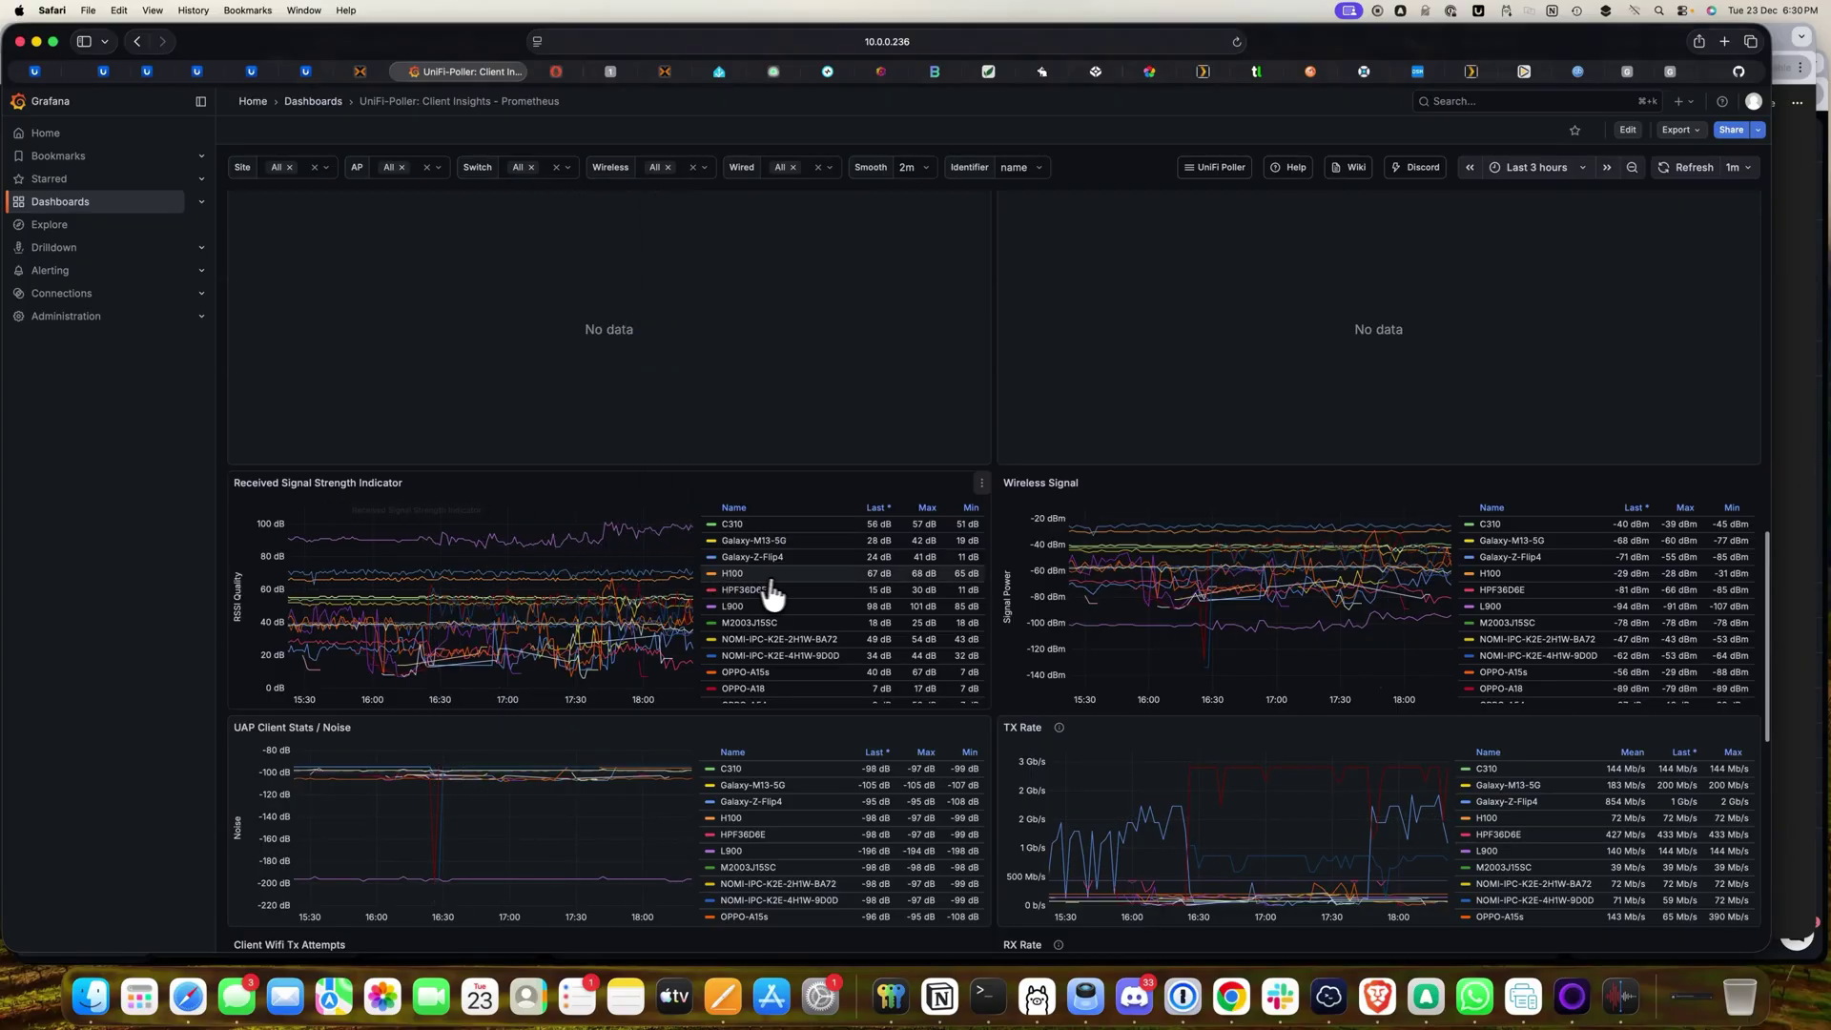
scroll(1573, 645, down, 5)
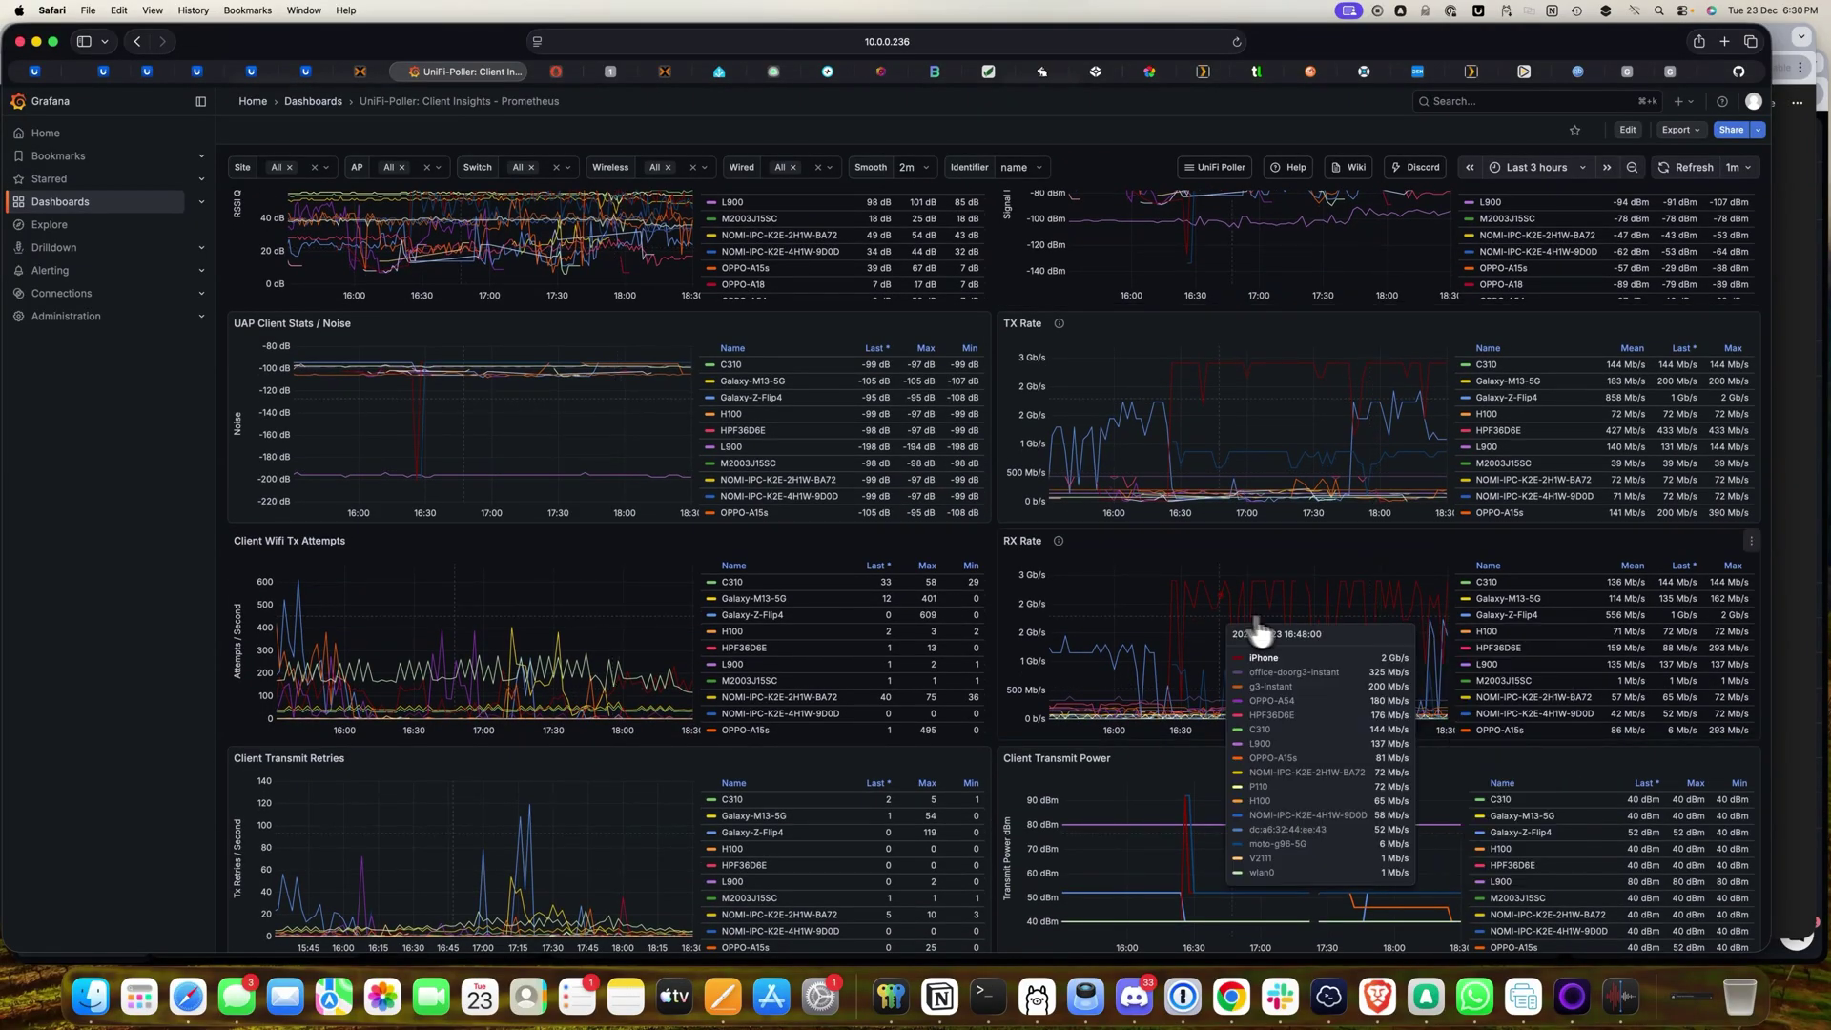
scroll(1048, 667, down, 3)
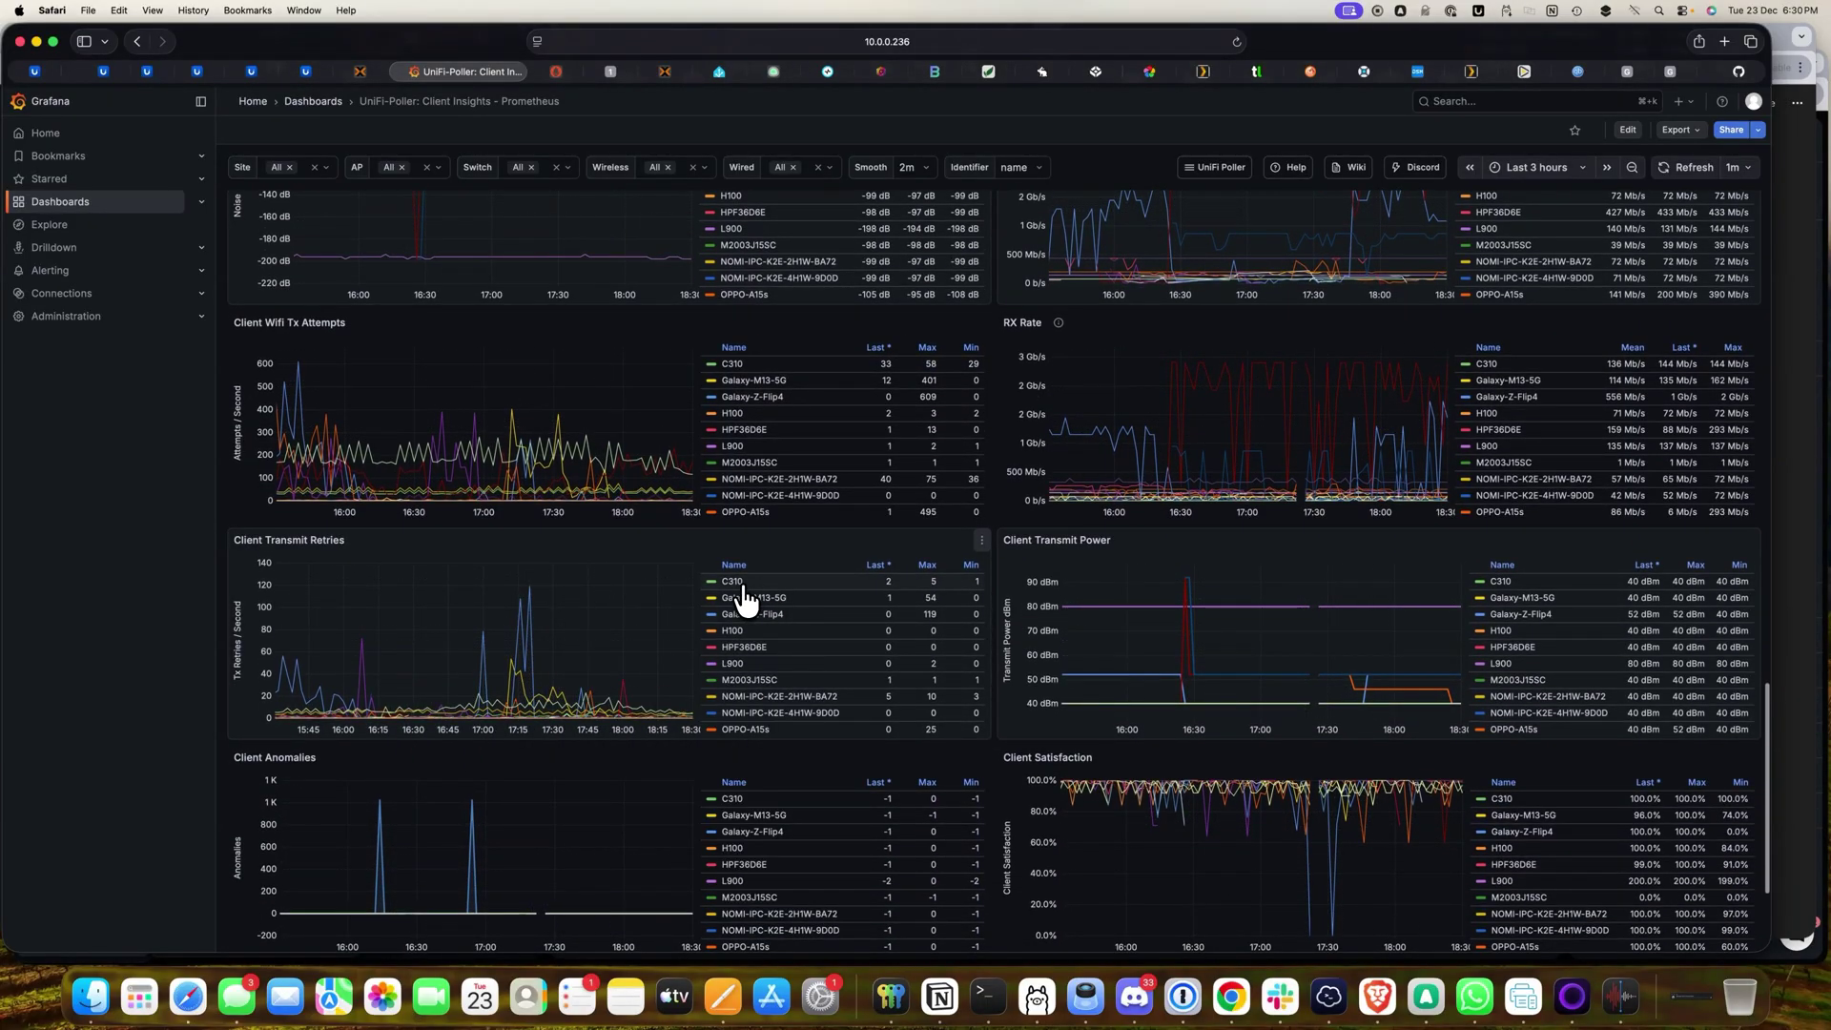
scroll(784, 658, down, 2)
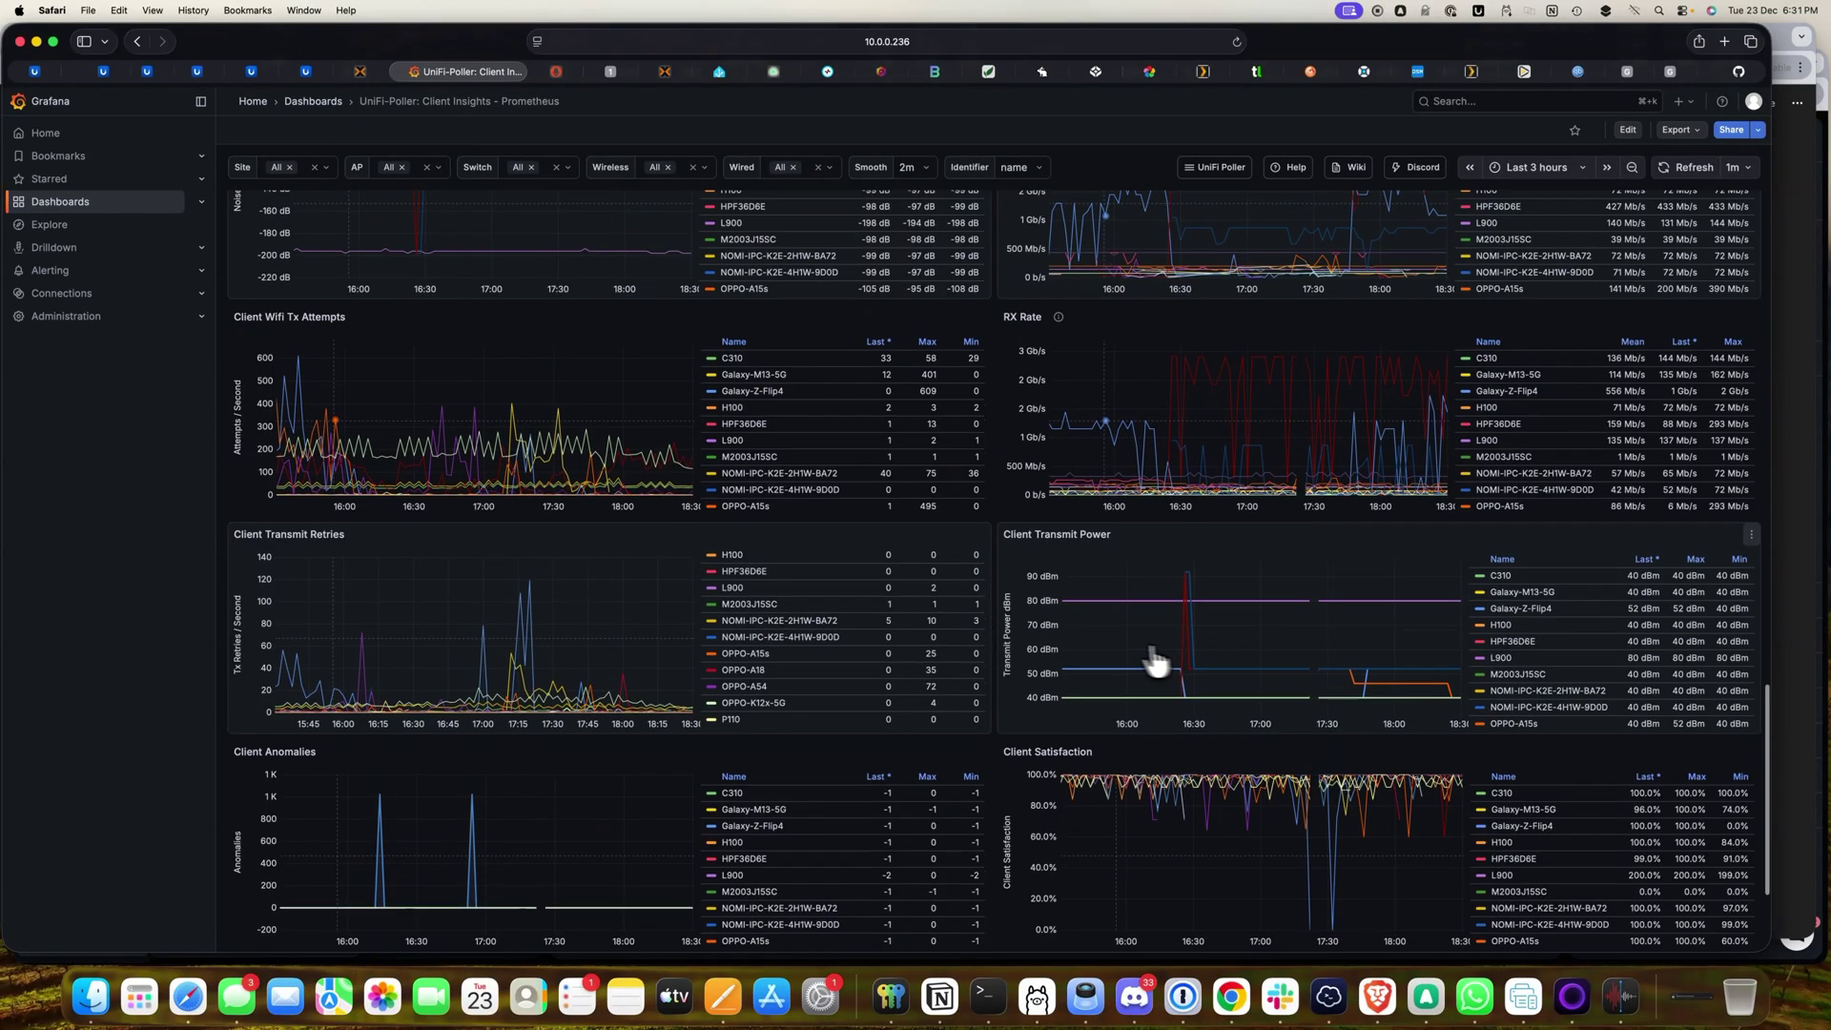
scroll(1158, 654, down, 3)
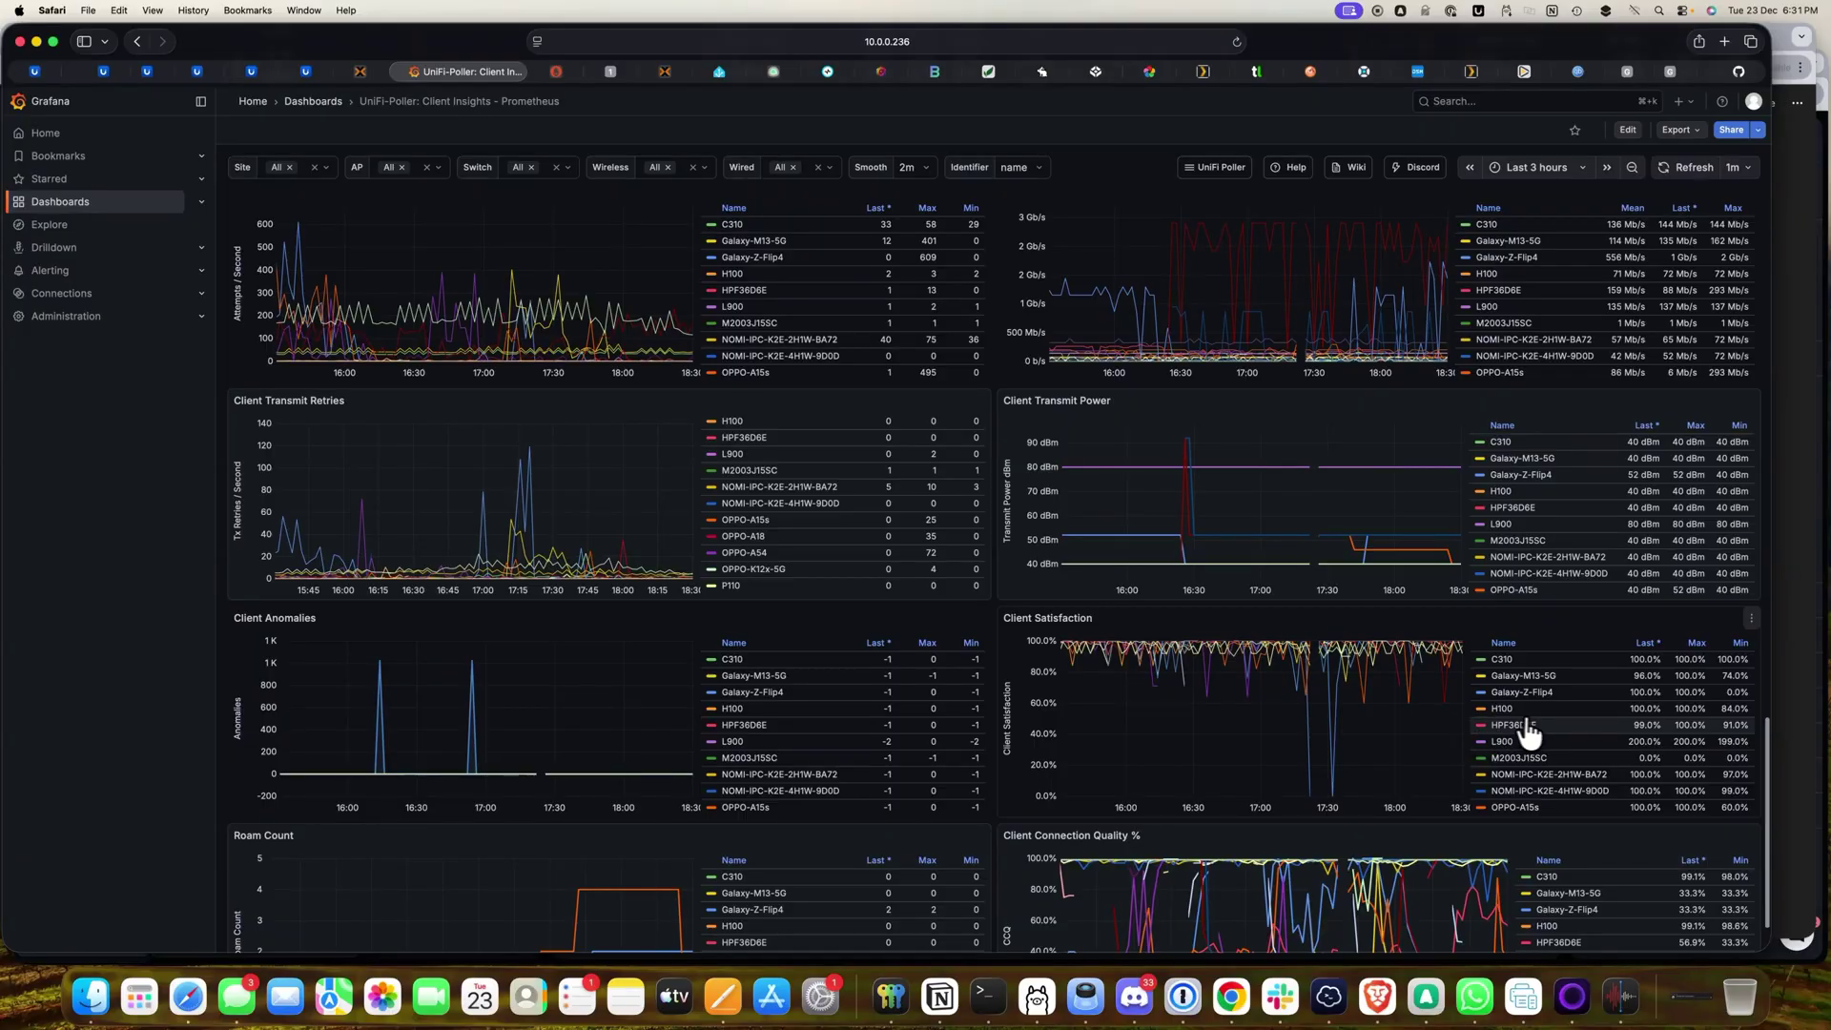
scroll(1488, 734, down, 2)
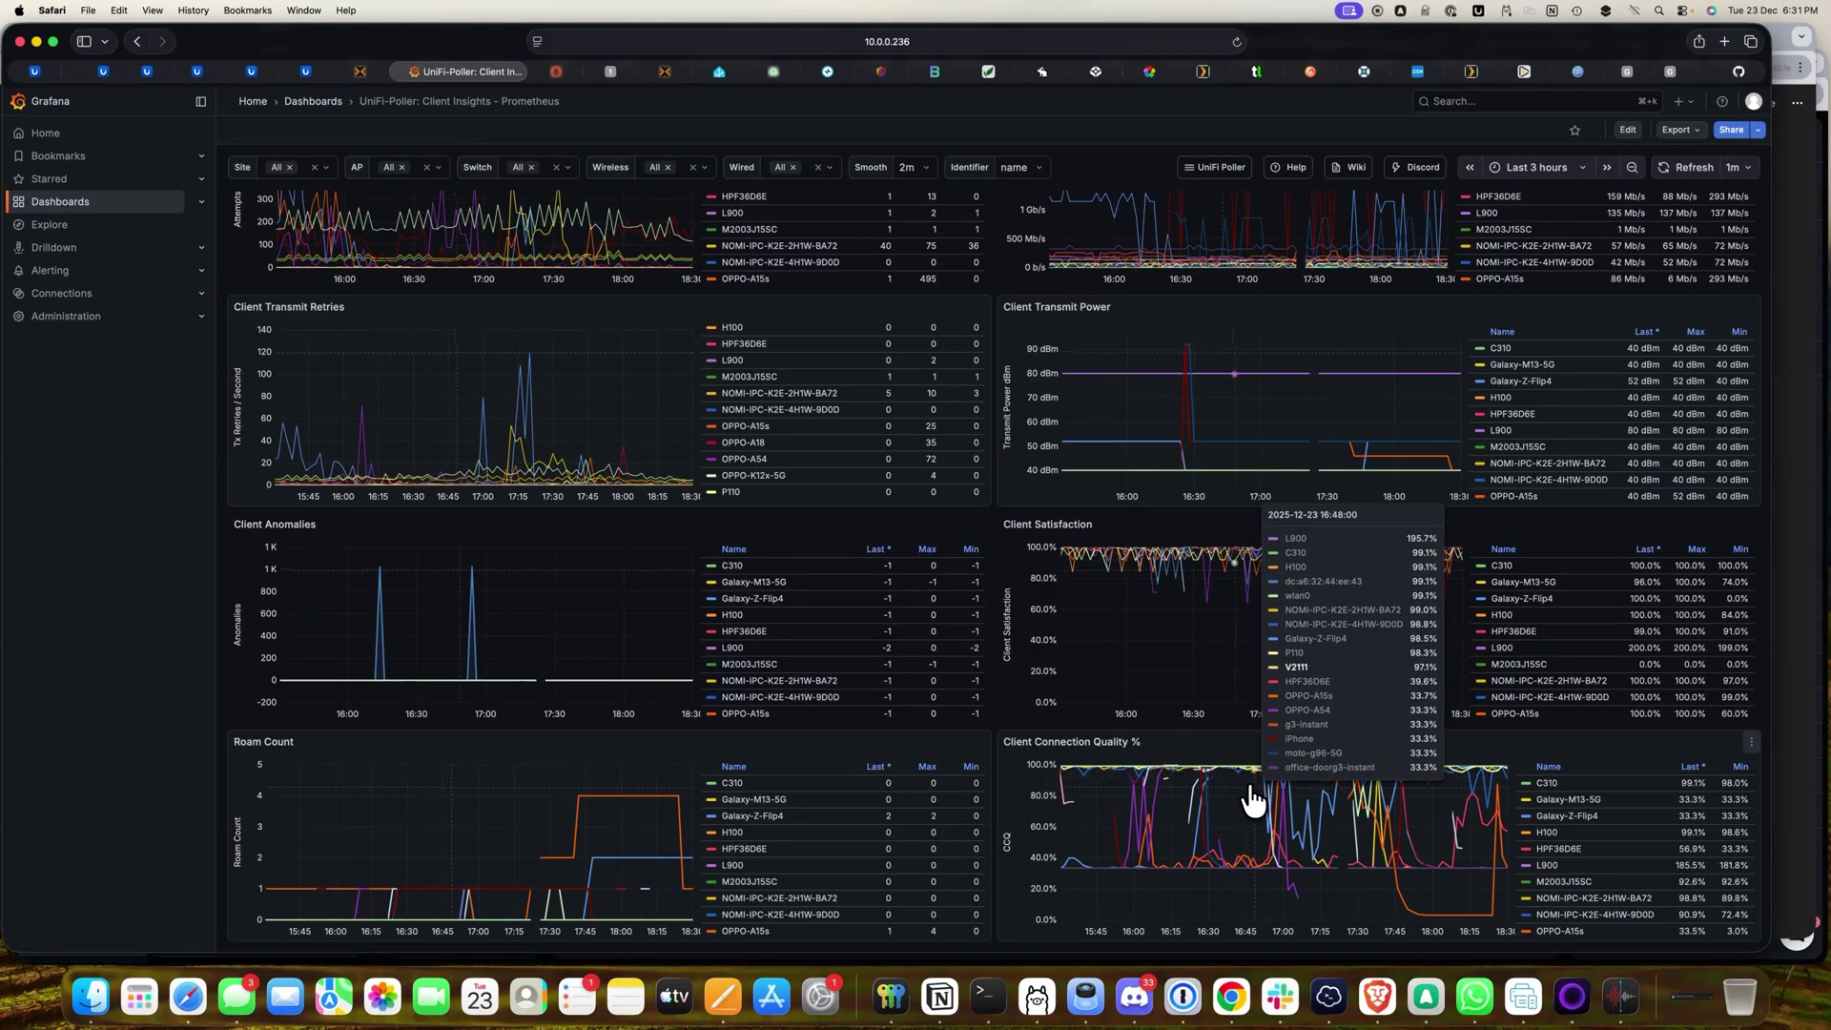
scroll(1253, 799, up, 10)
scroll(1259, 801, down, 10)
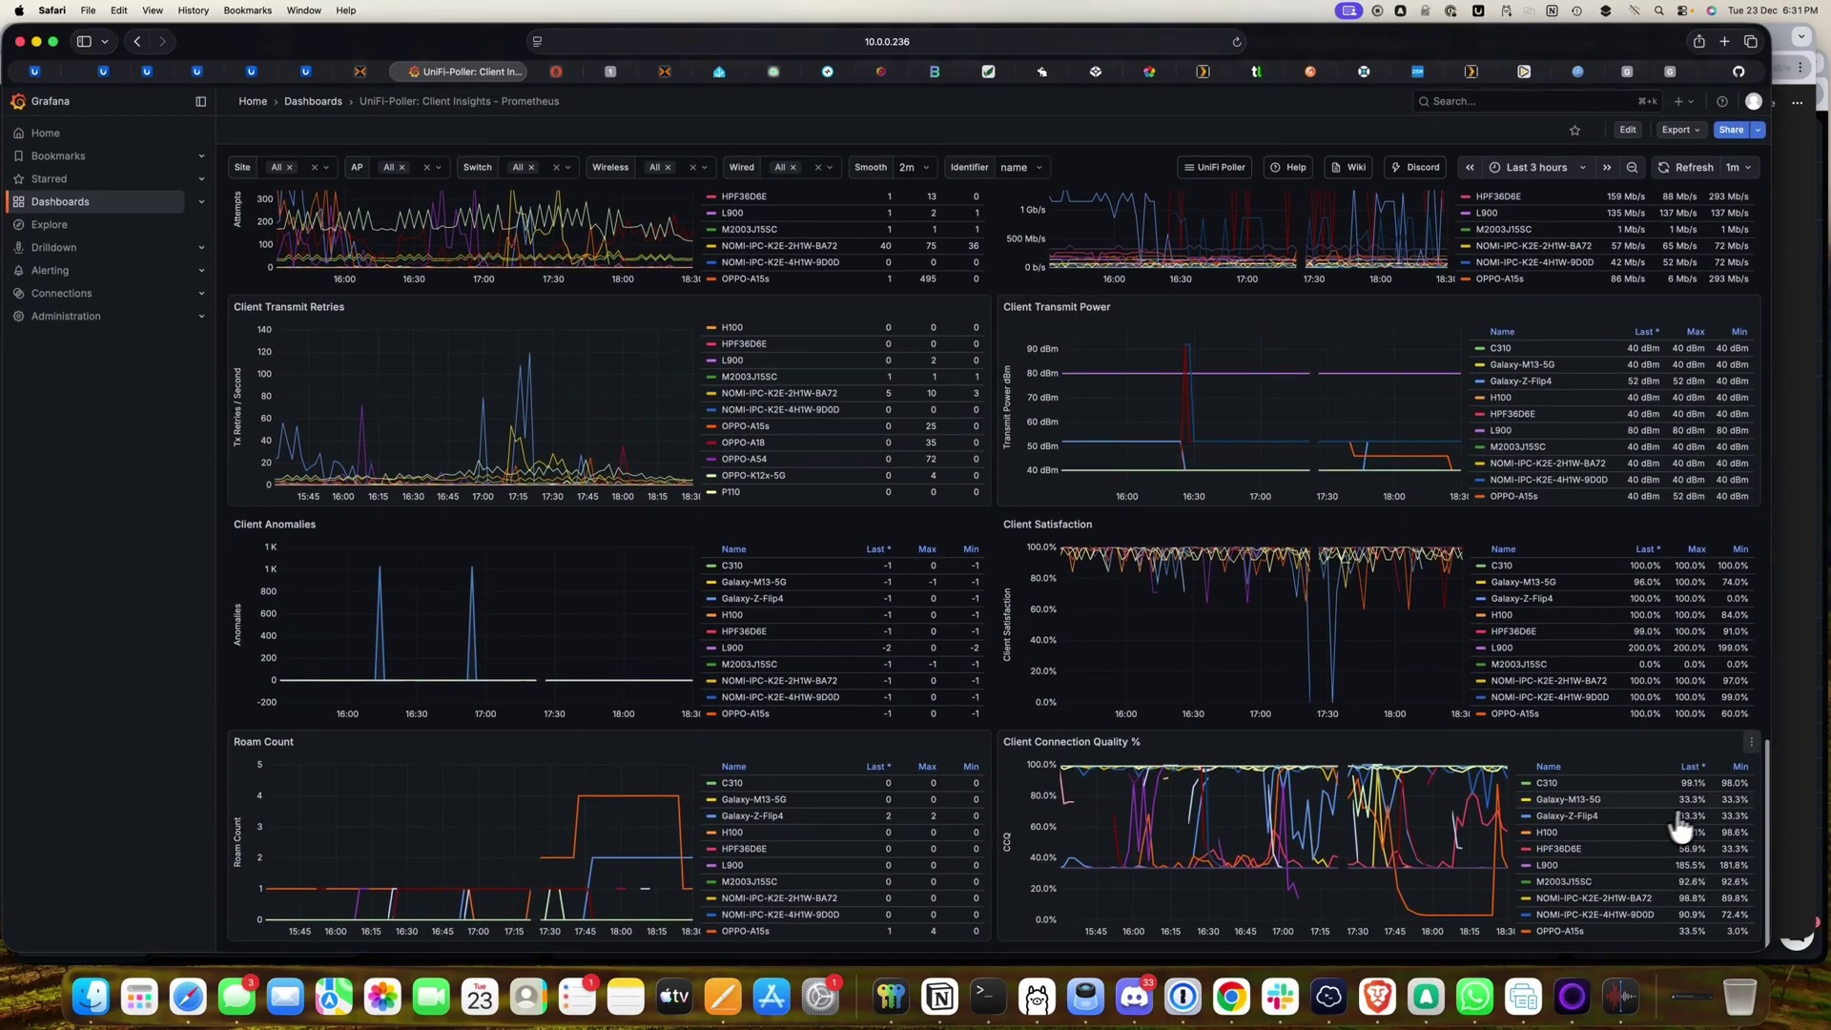
scroll(1258, 792, up, 20)
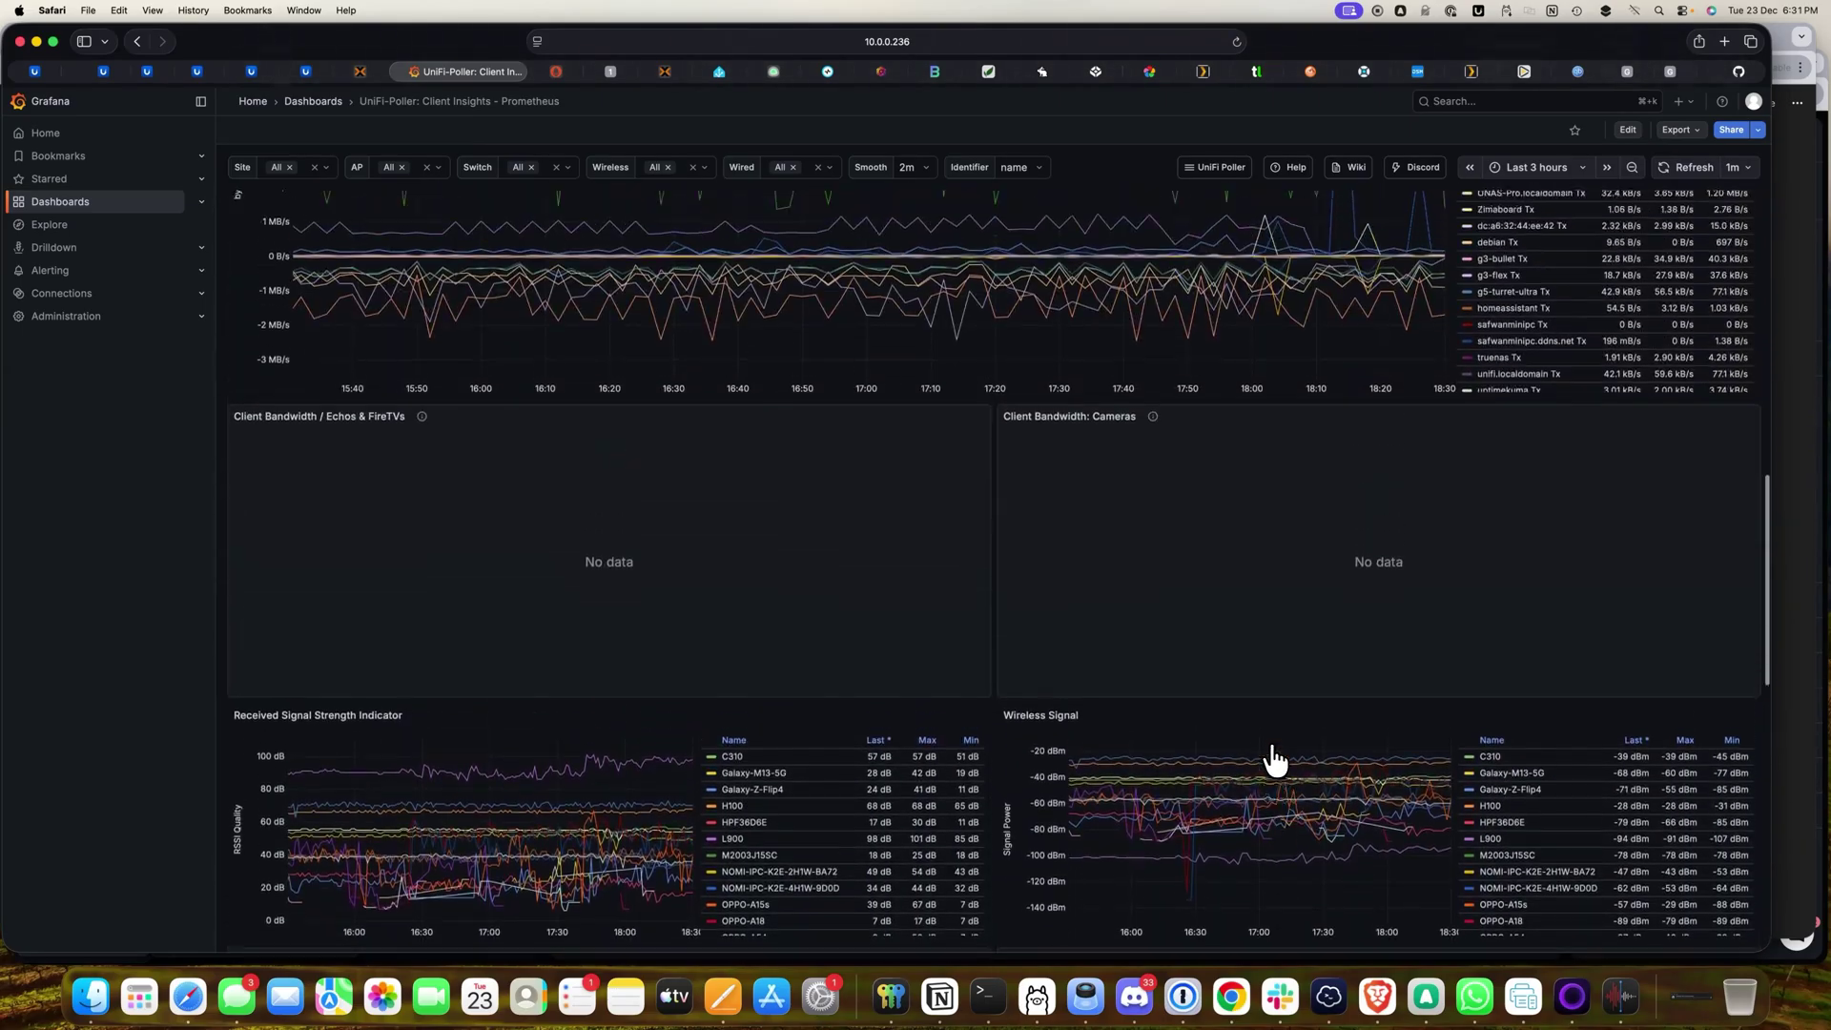
click(313, 103)
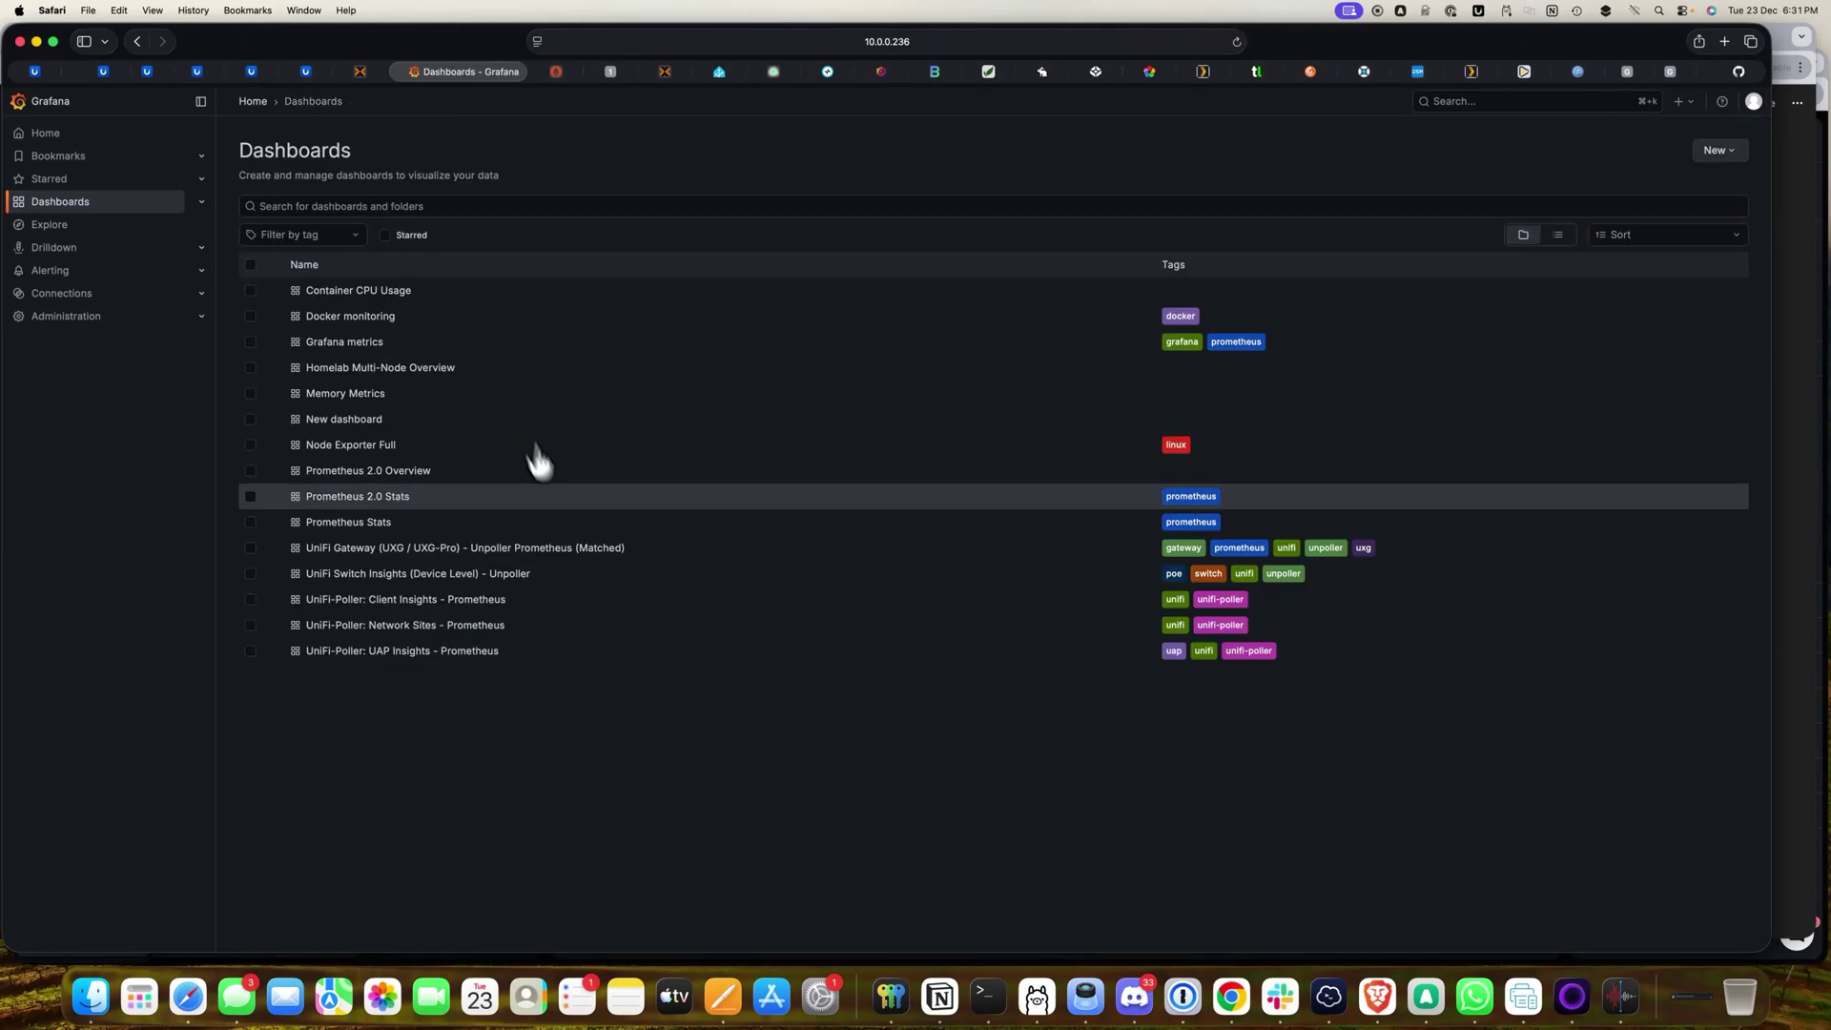
Step: Open 'UniFi-Poller: Network Sites - Prometheus', then go back to the Dashboards list
click(390, 625)
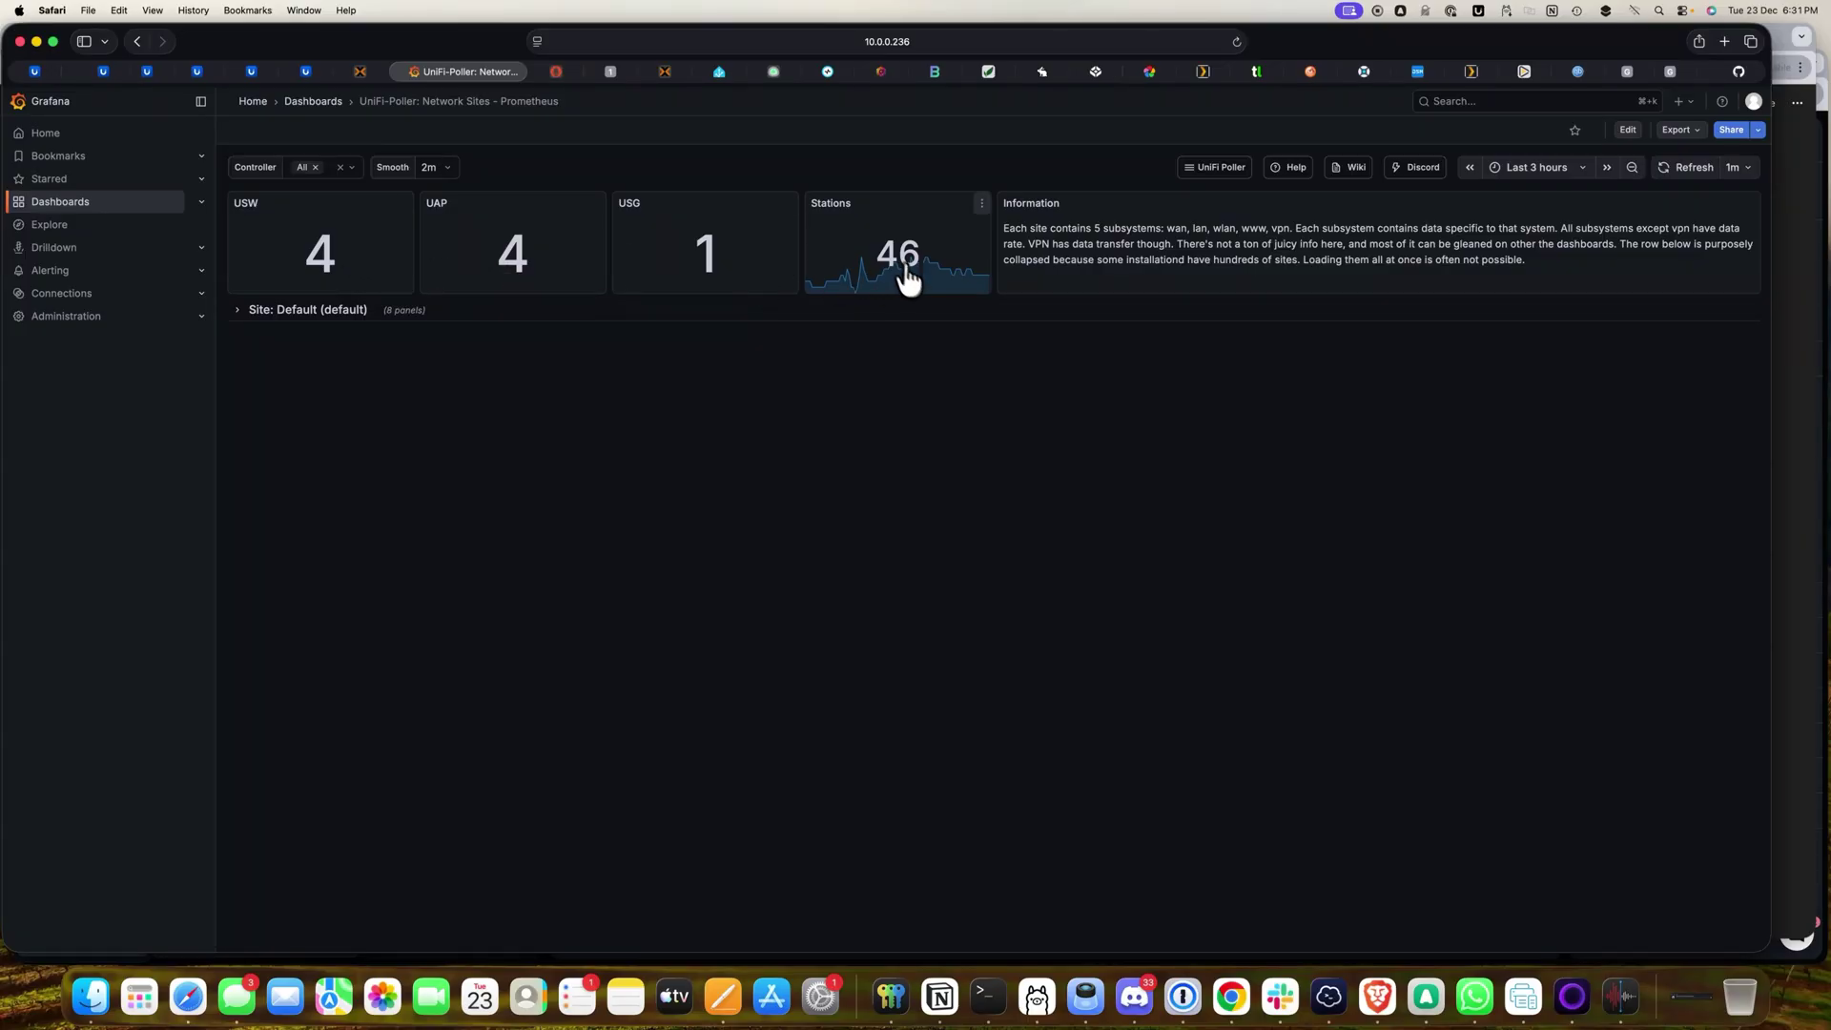
click(317, 103)
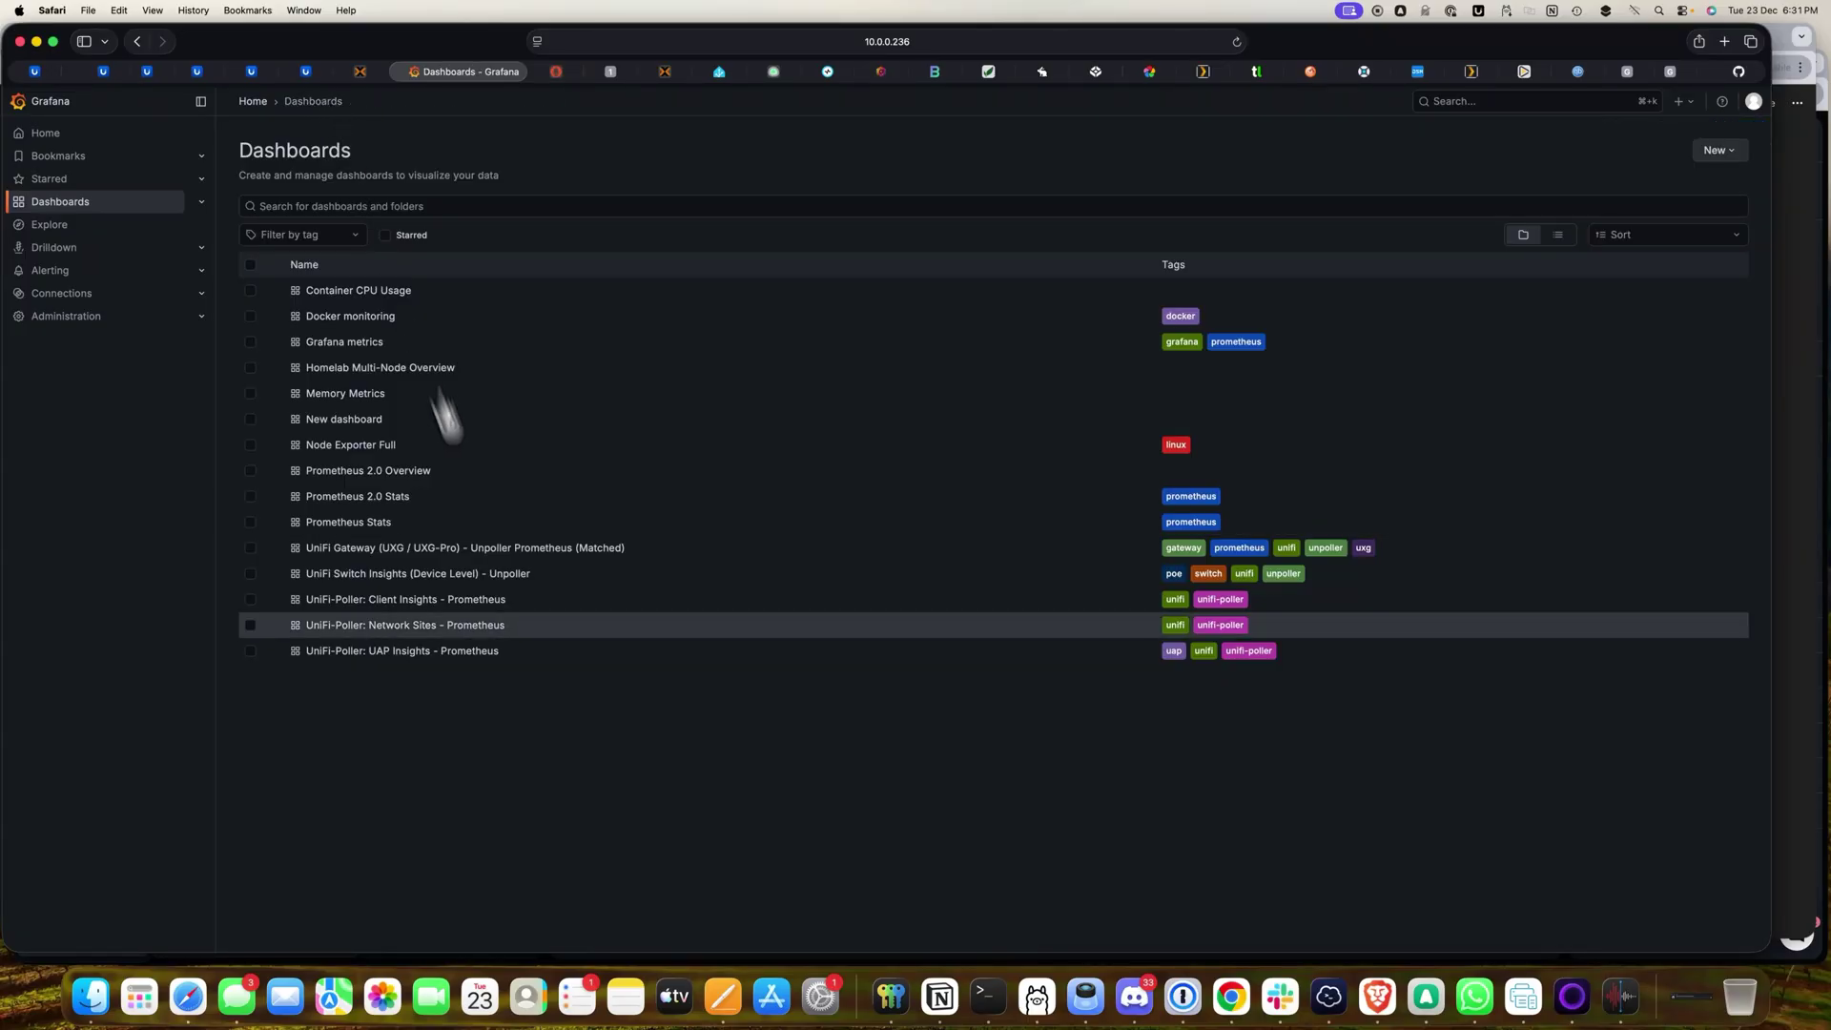
Step: Open 'UniFi Switch Insights (Device Level) - Unpoller' with USW Enterprise 8 PoE selected
click(437, 575)
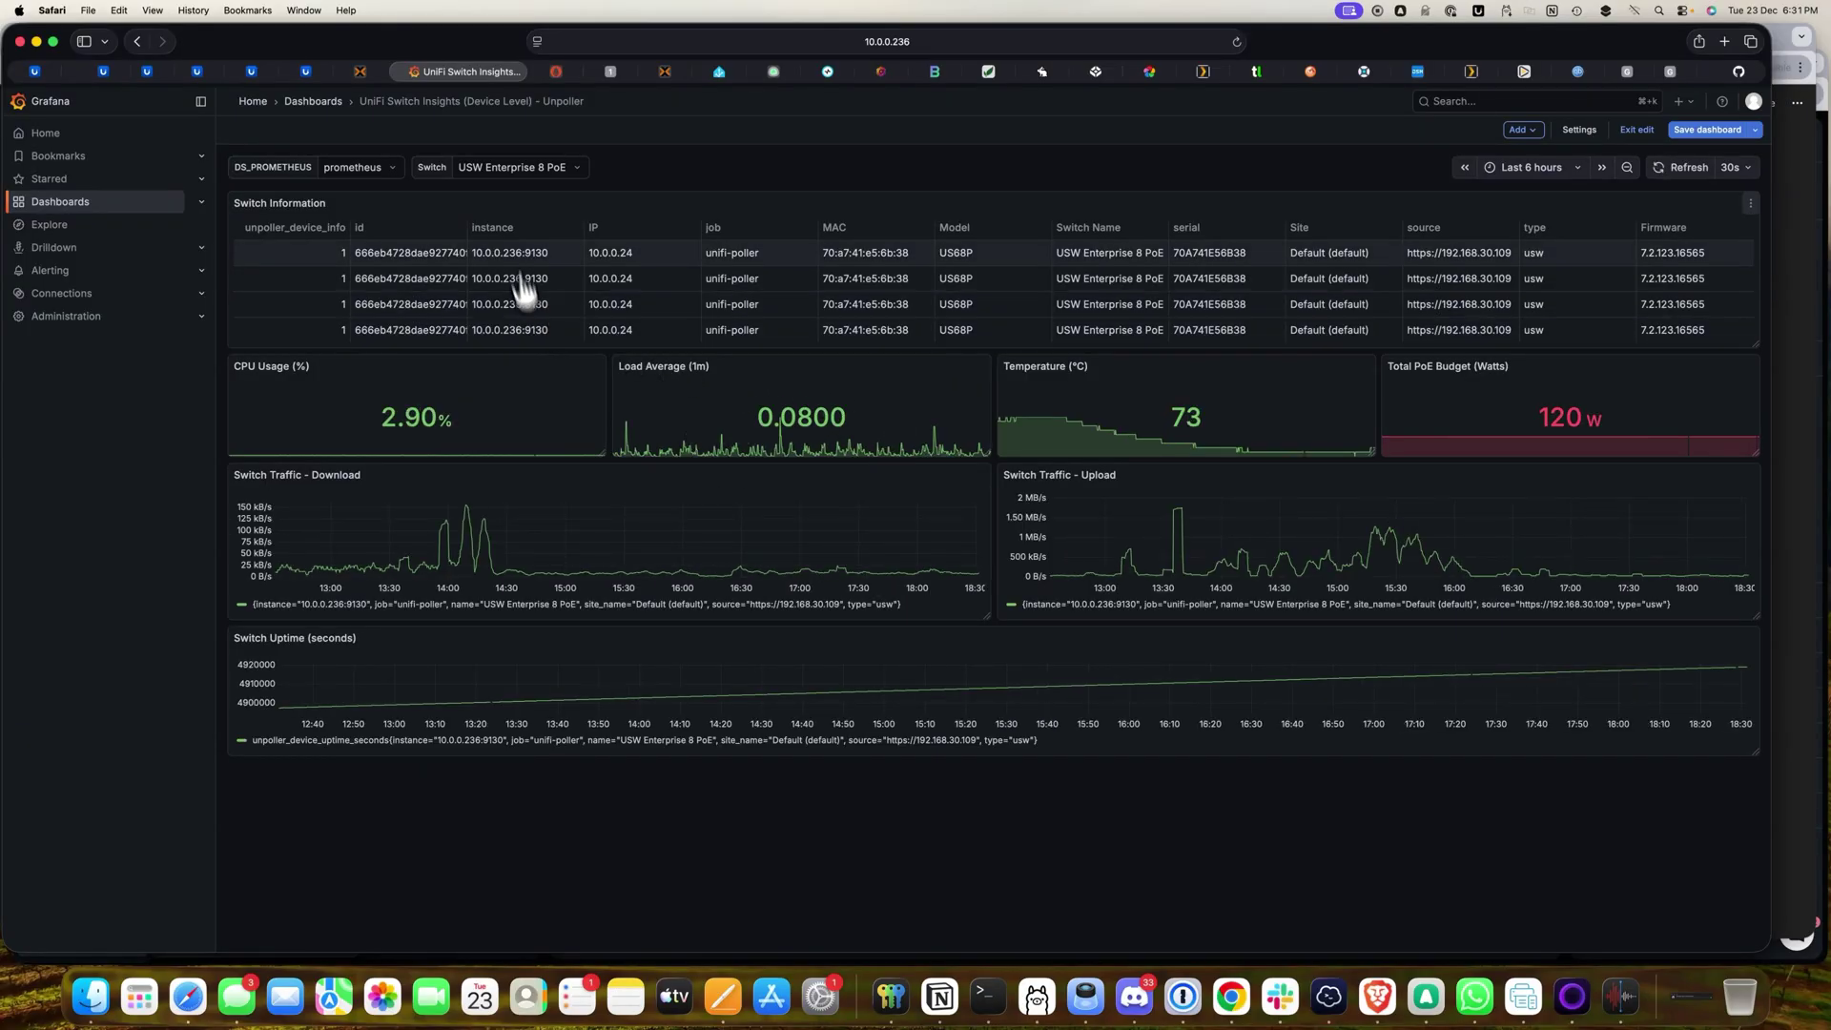
click(581, 179)
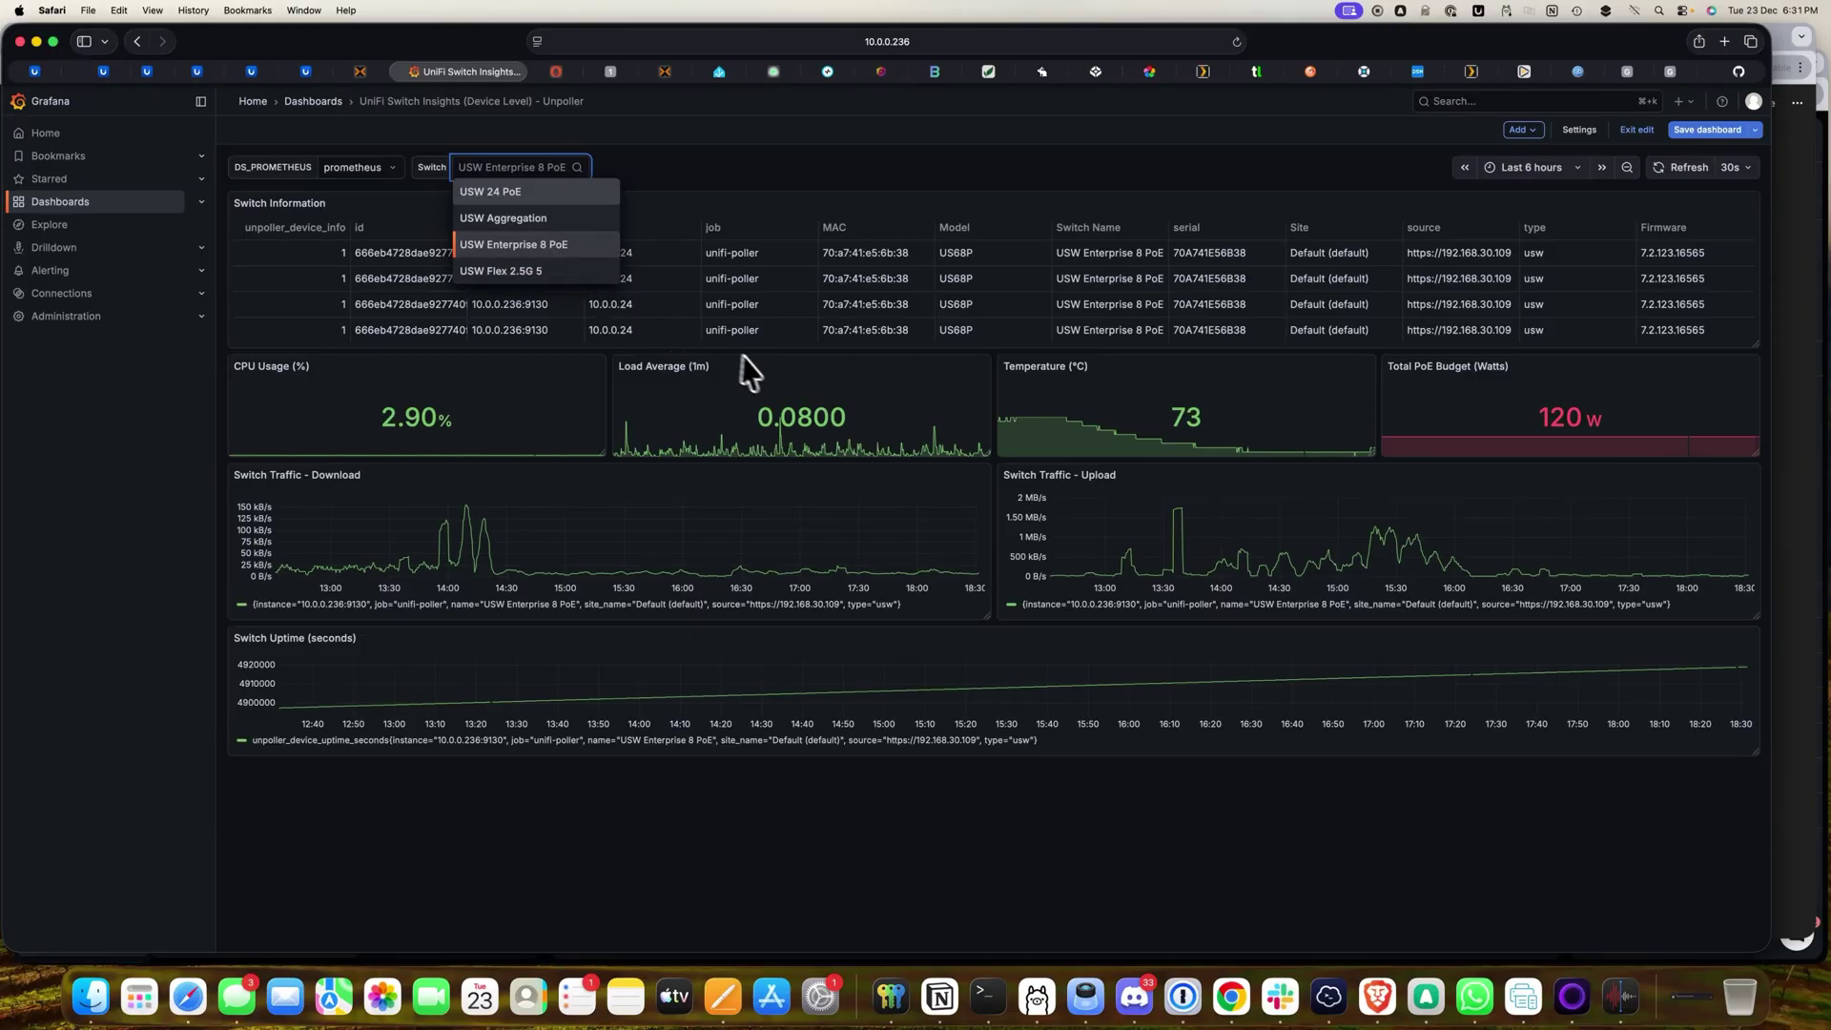
click(994, 367)
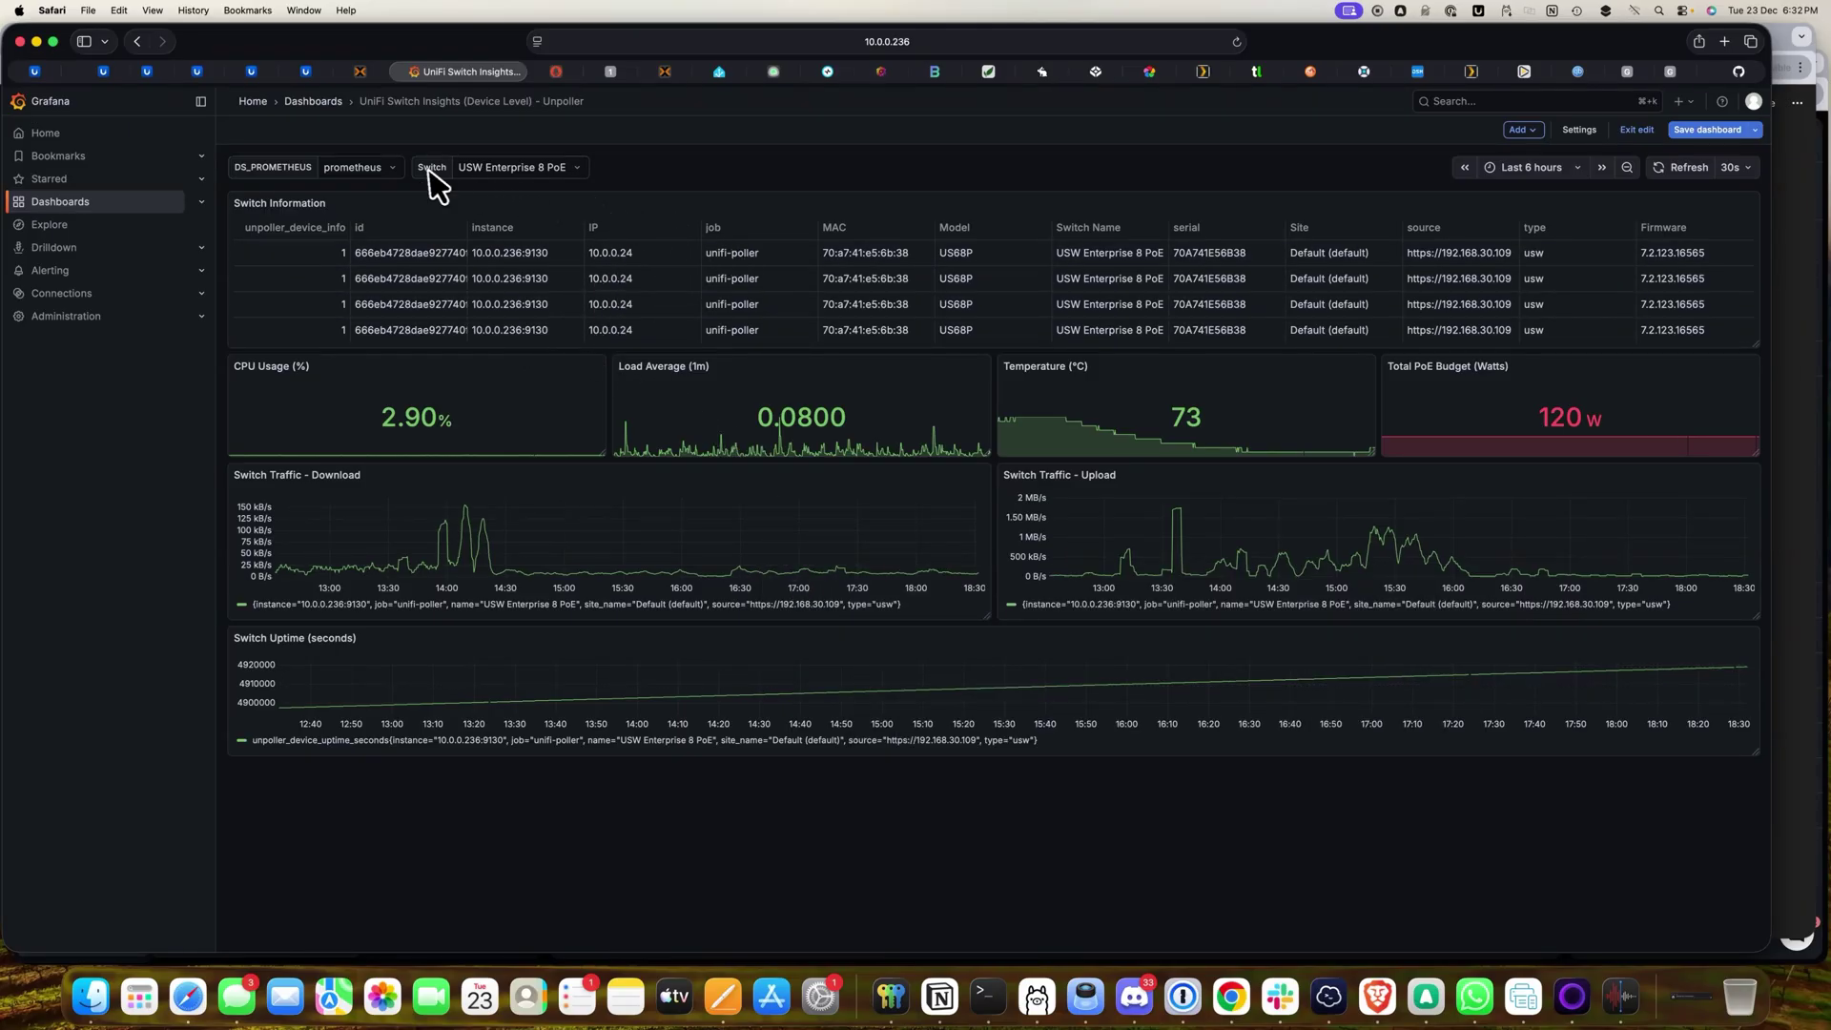
Step: Show the switch stats for USW Aggregation, then for USW 24 PoE
click(547, 181)
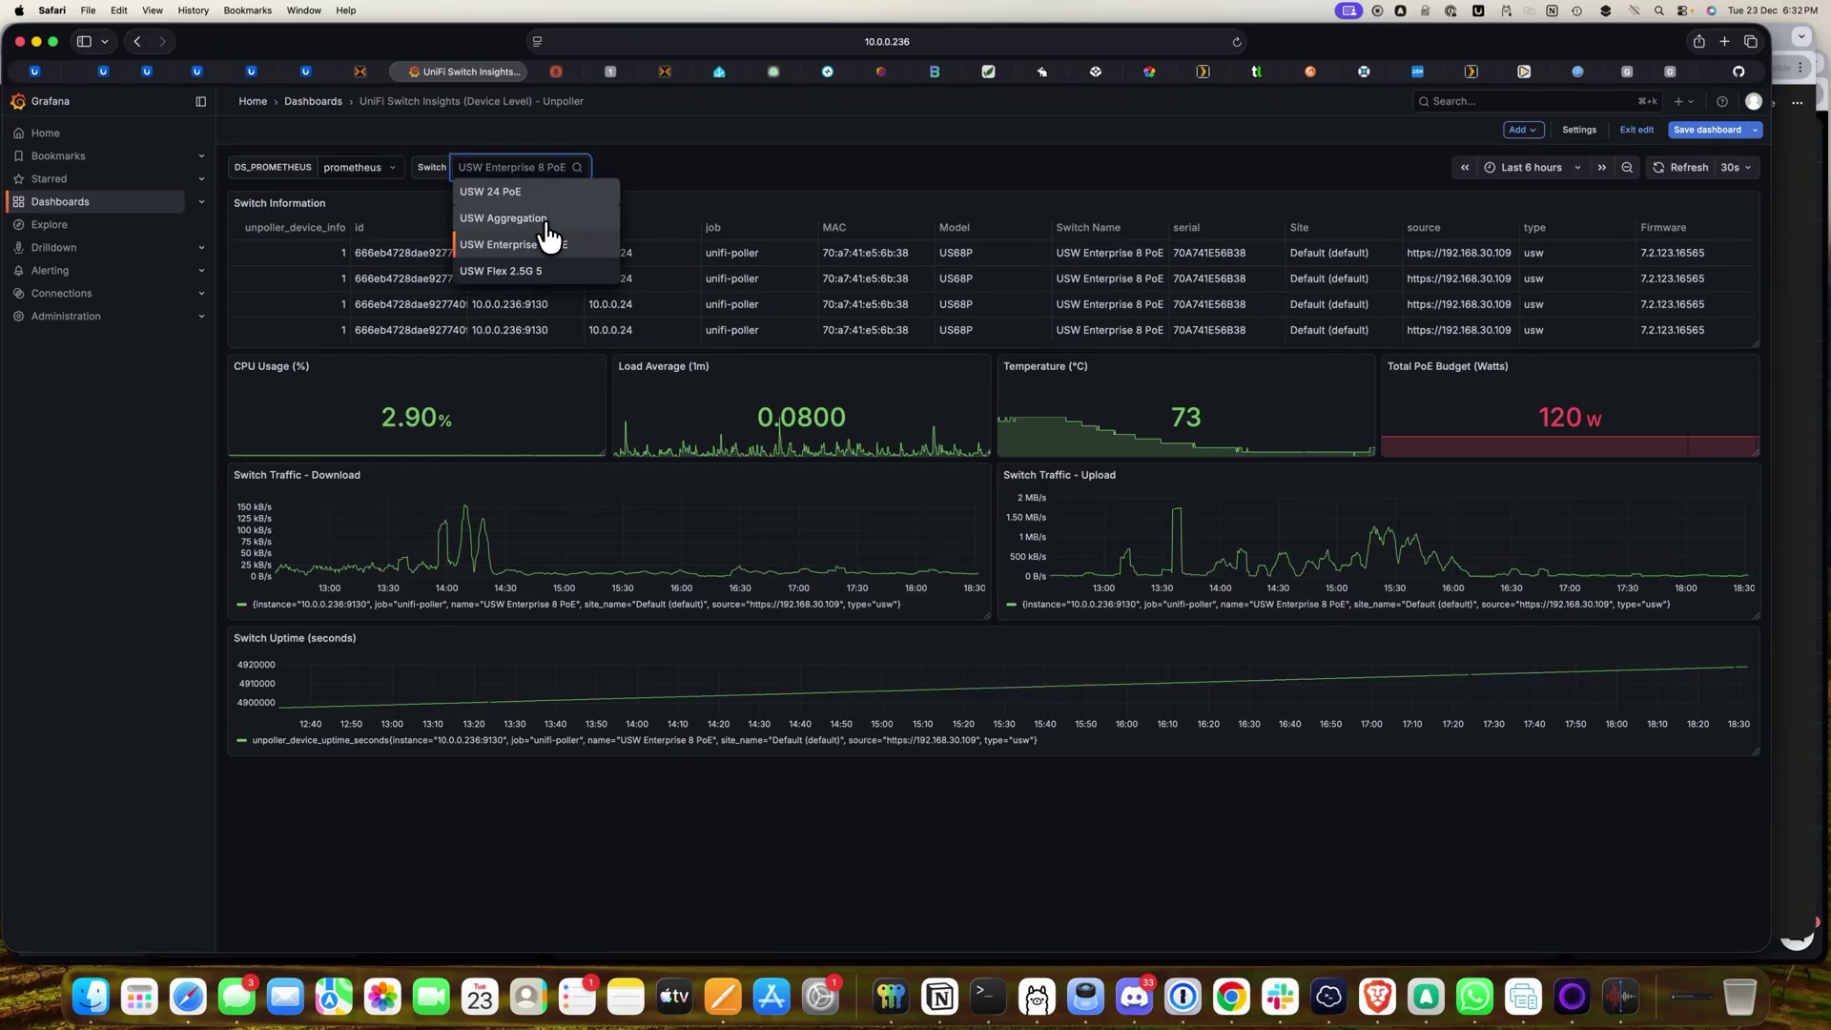
click(547, 221)
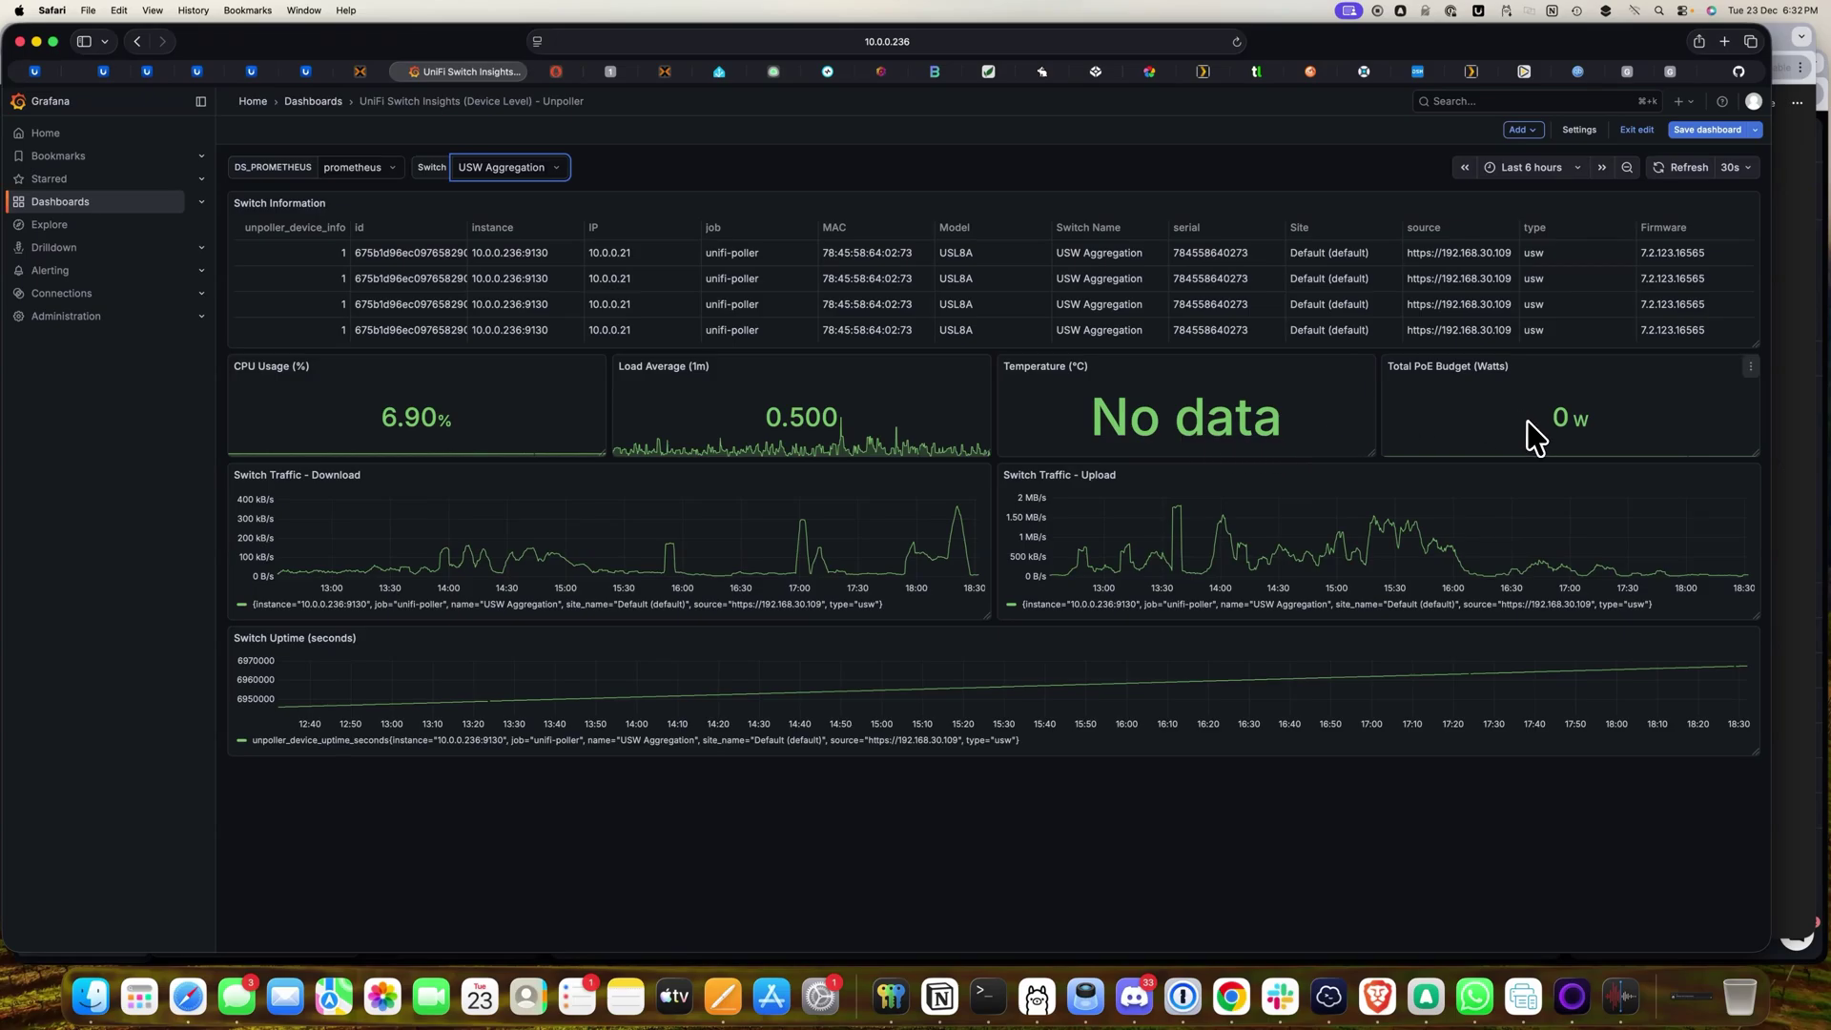
mouse_move(1521, 419)
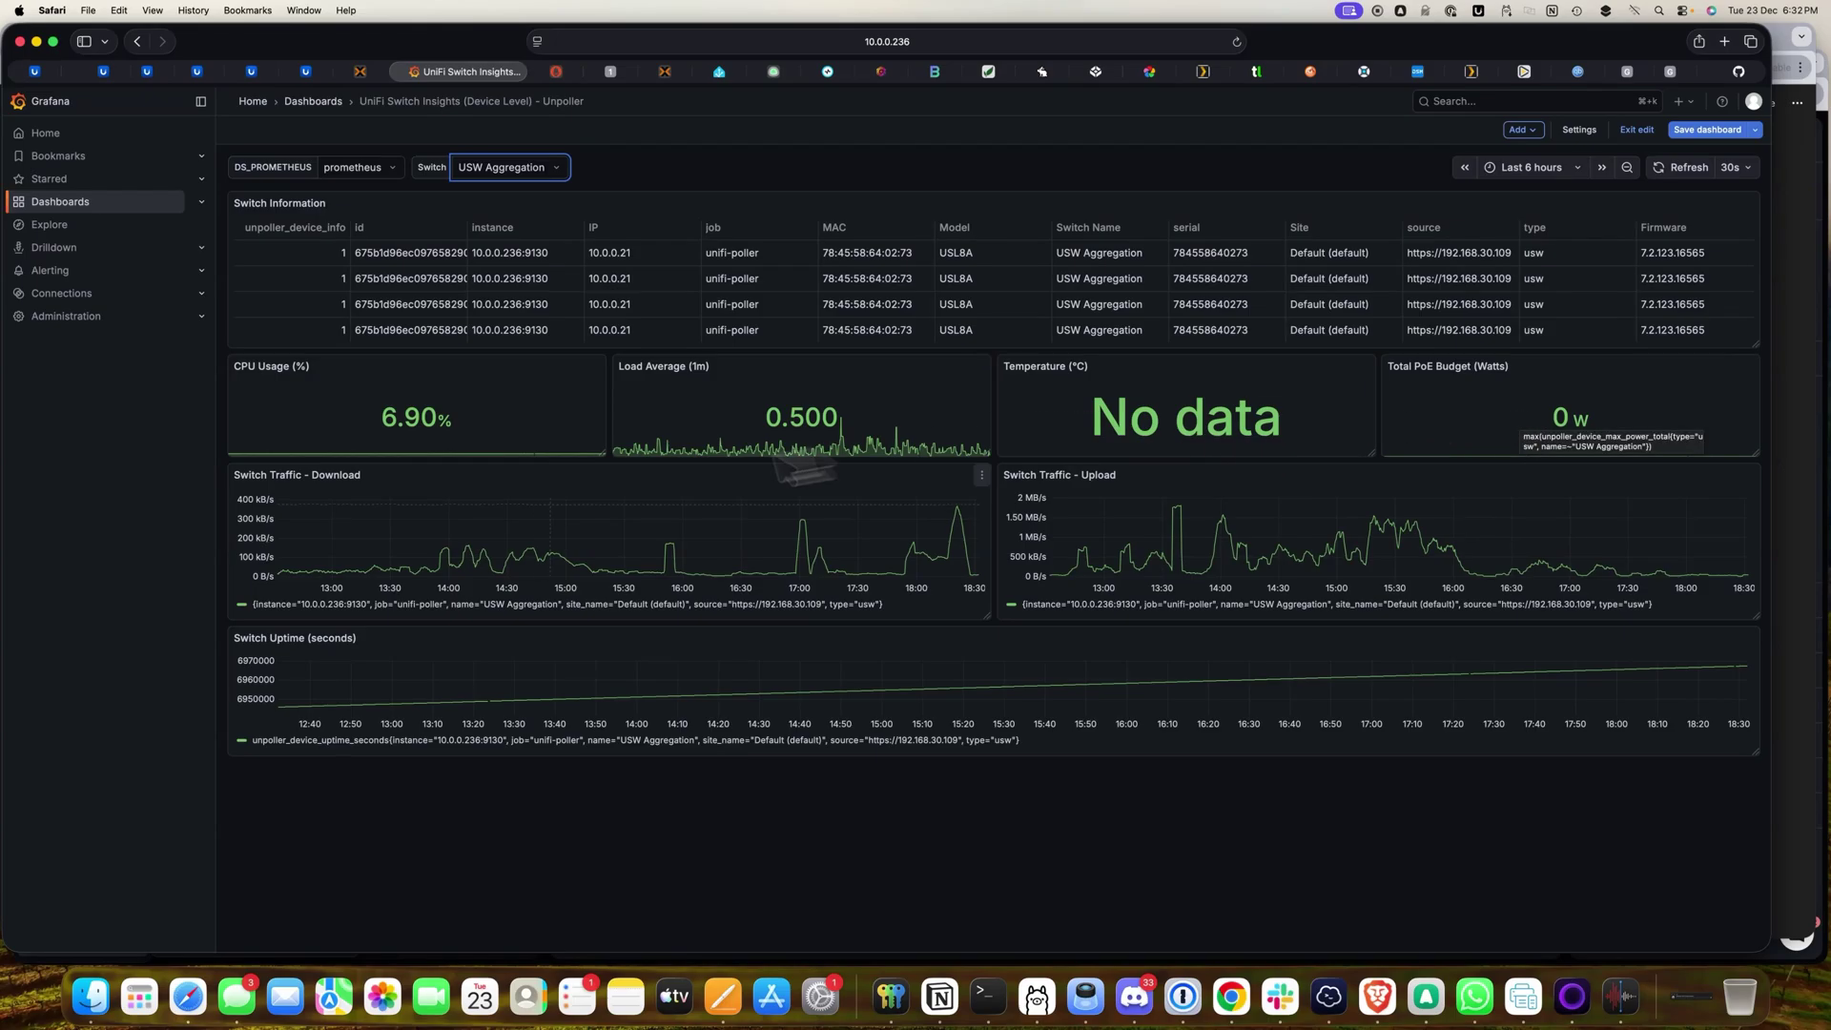
click(534, 191)
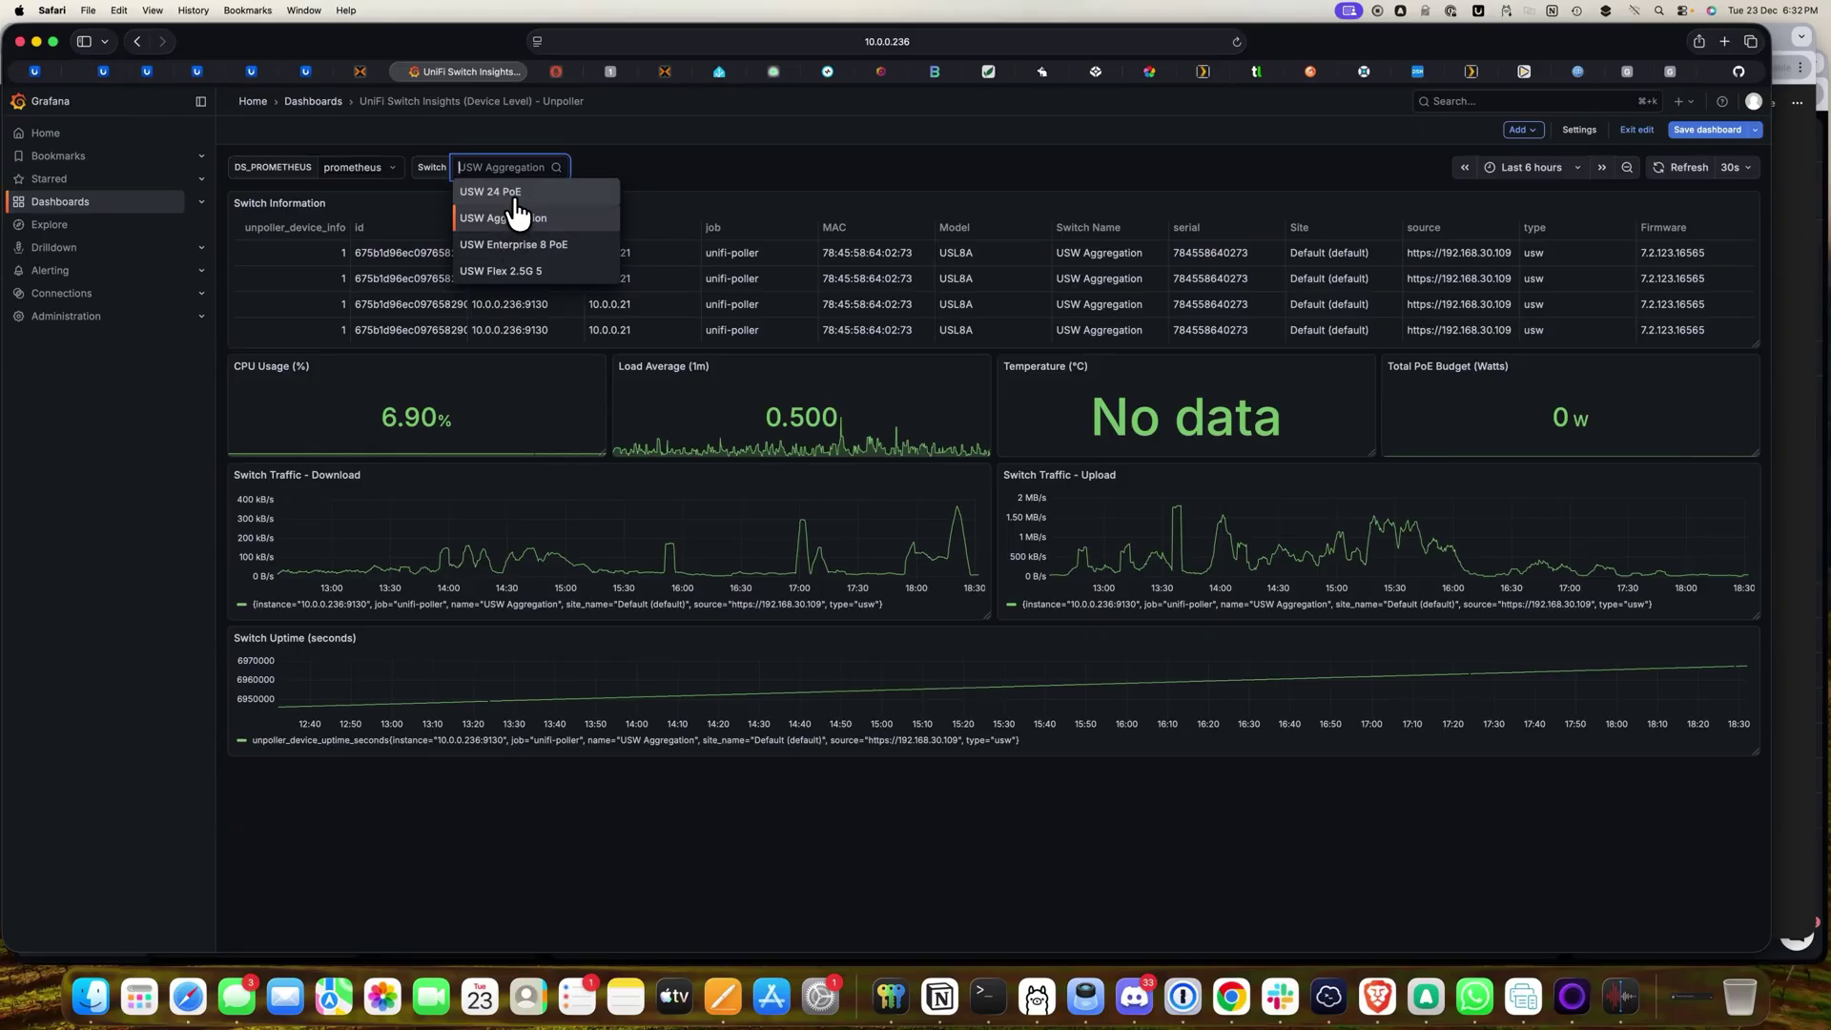
click(516, 210)
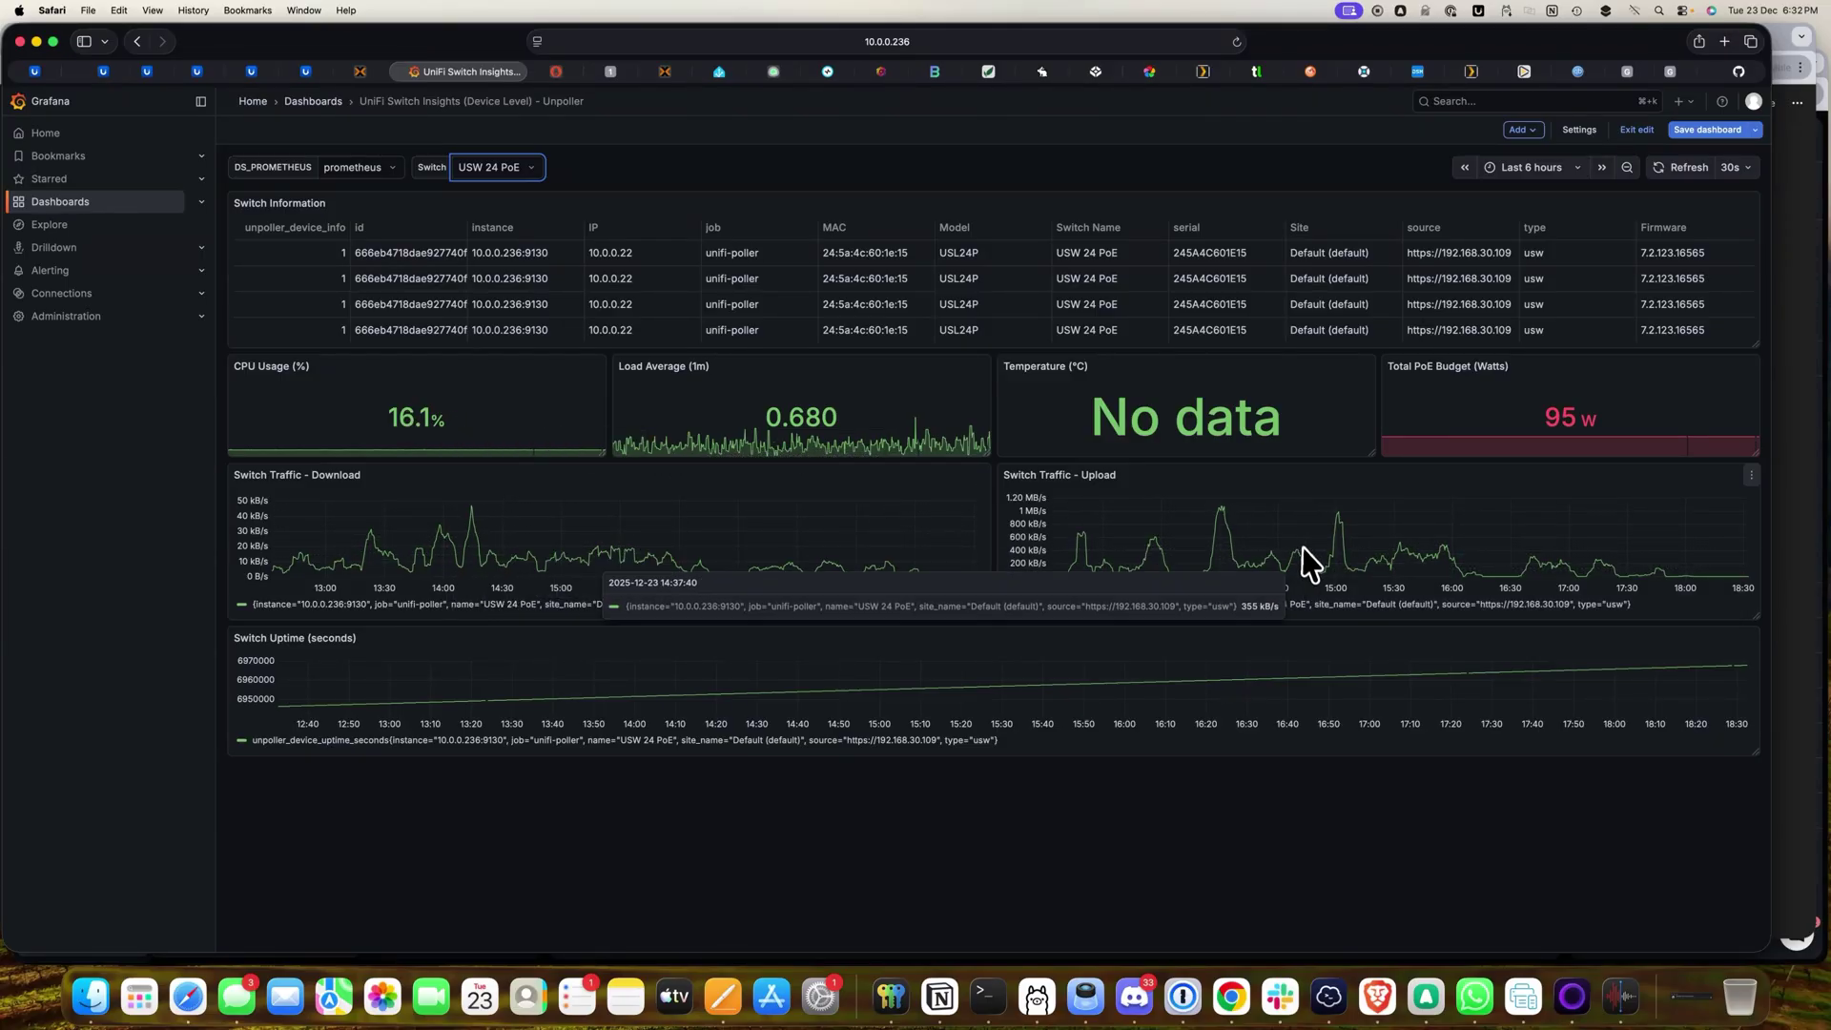
Step: Show USW Flex 2.5G 5 stats, then open the UniFi Gateway dashboard from the list
click(485, 181)
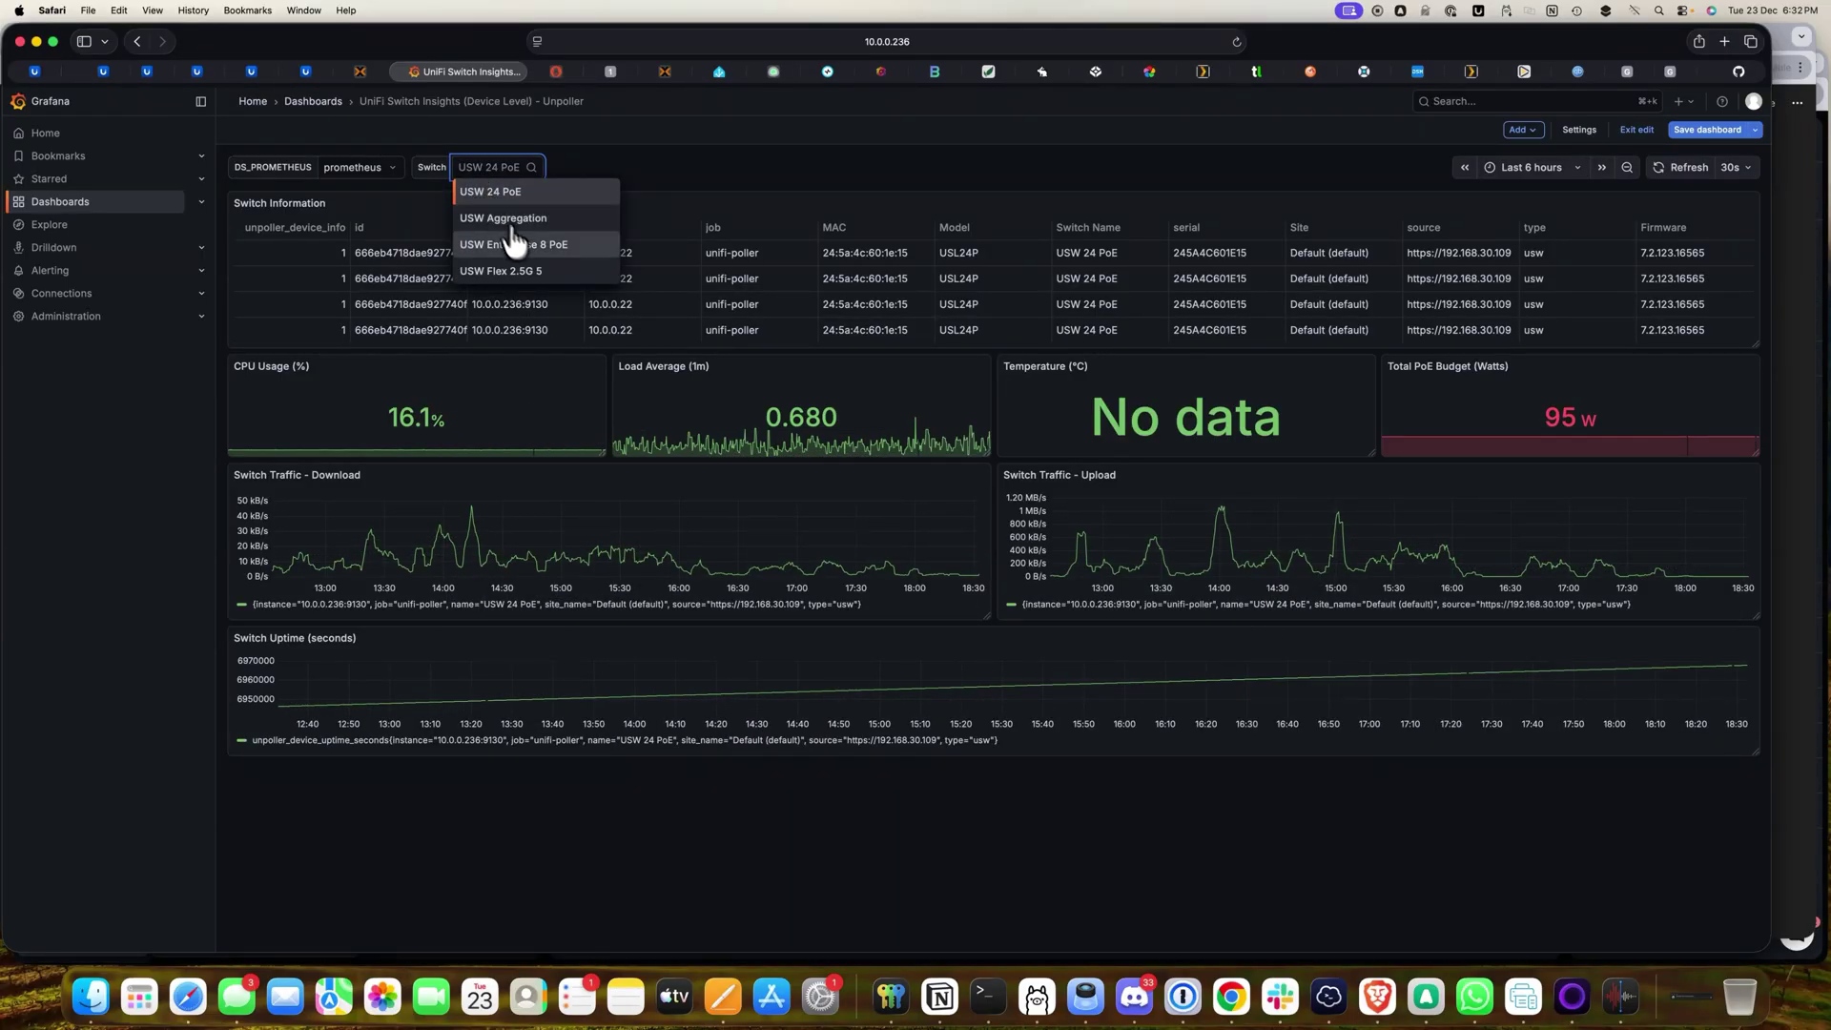
click(521, 273)
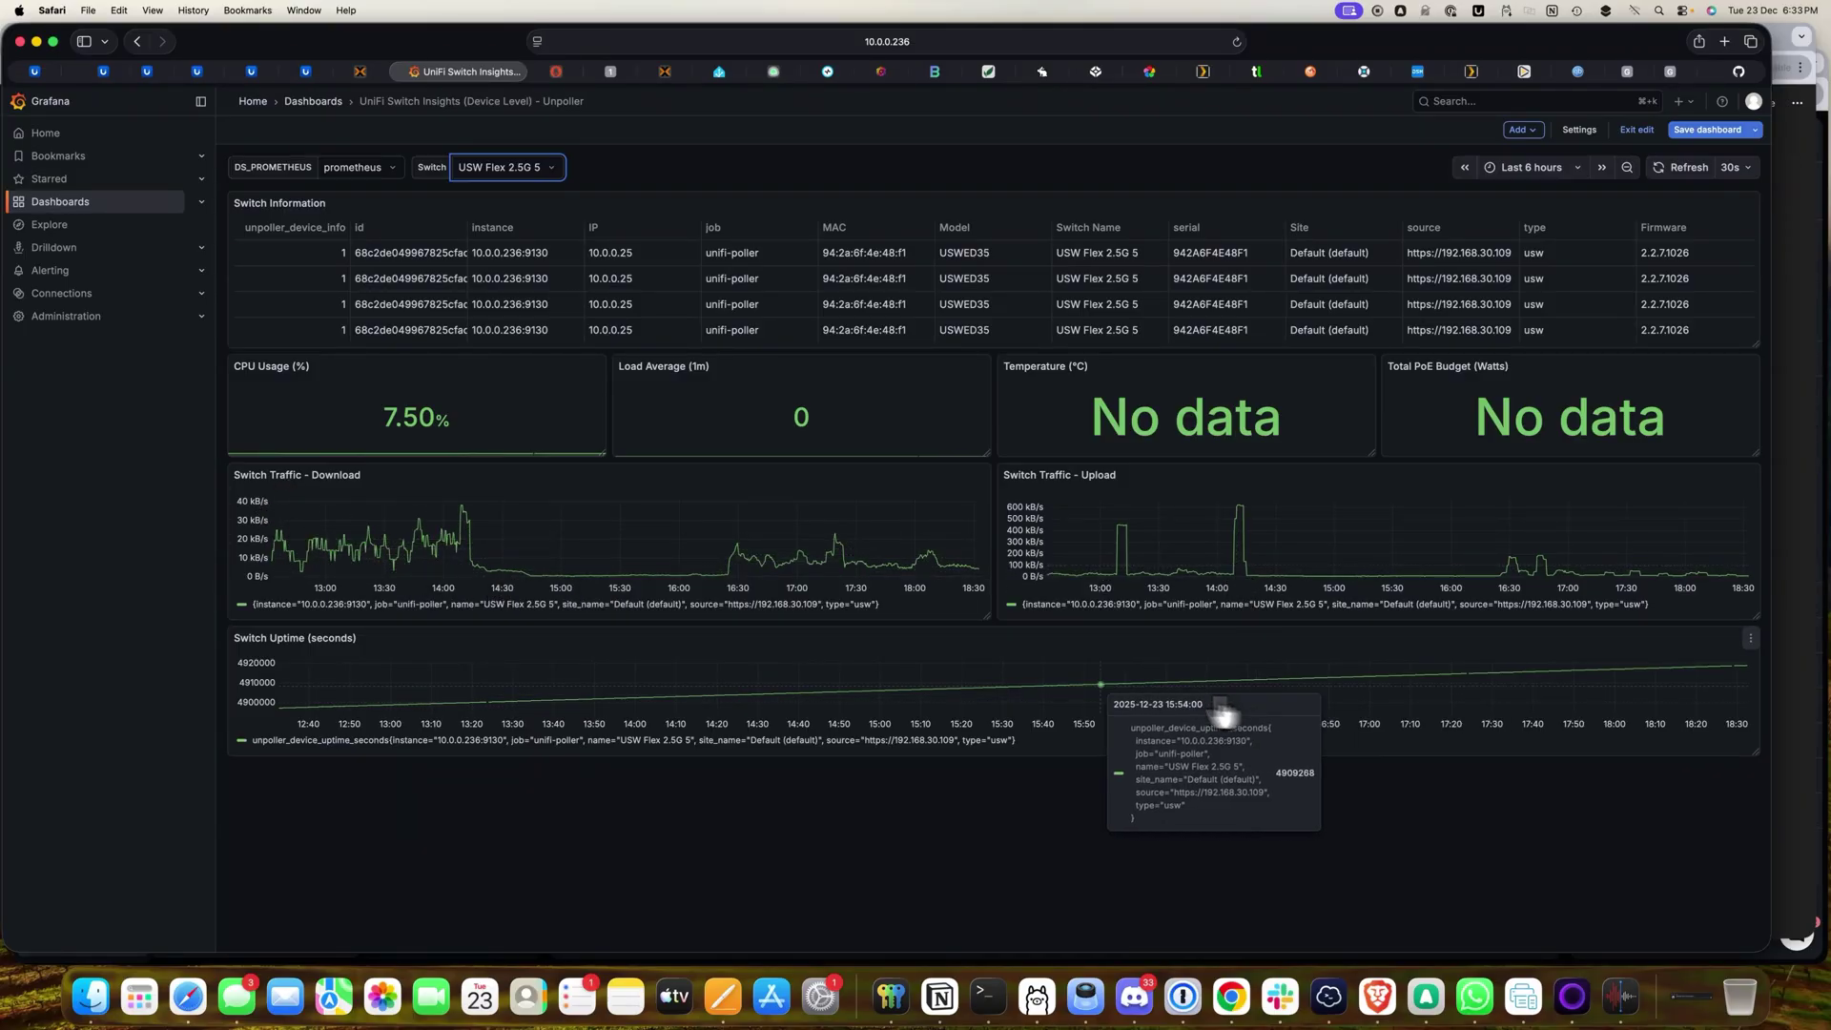
click(314, 105)
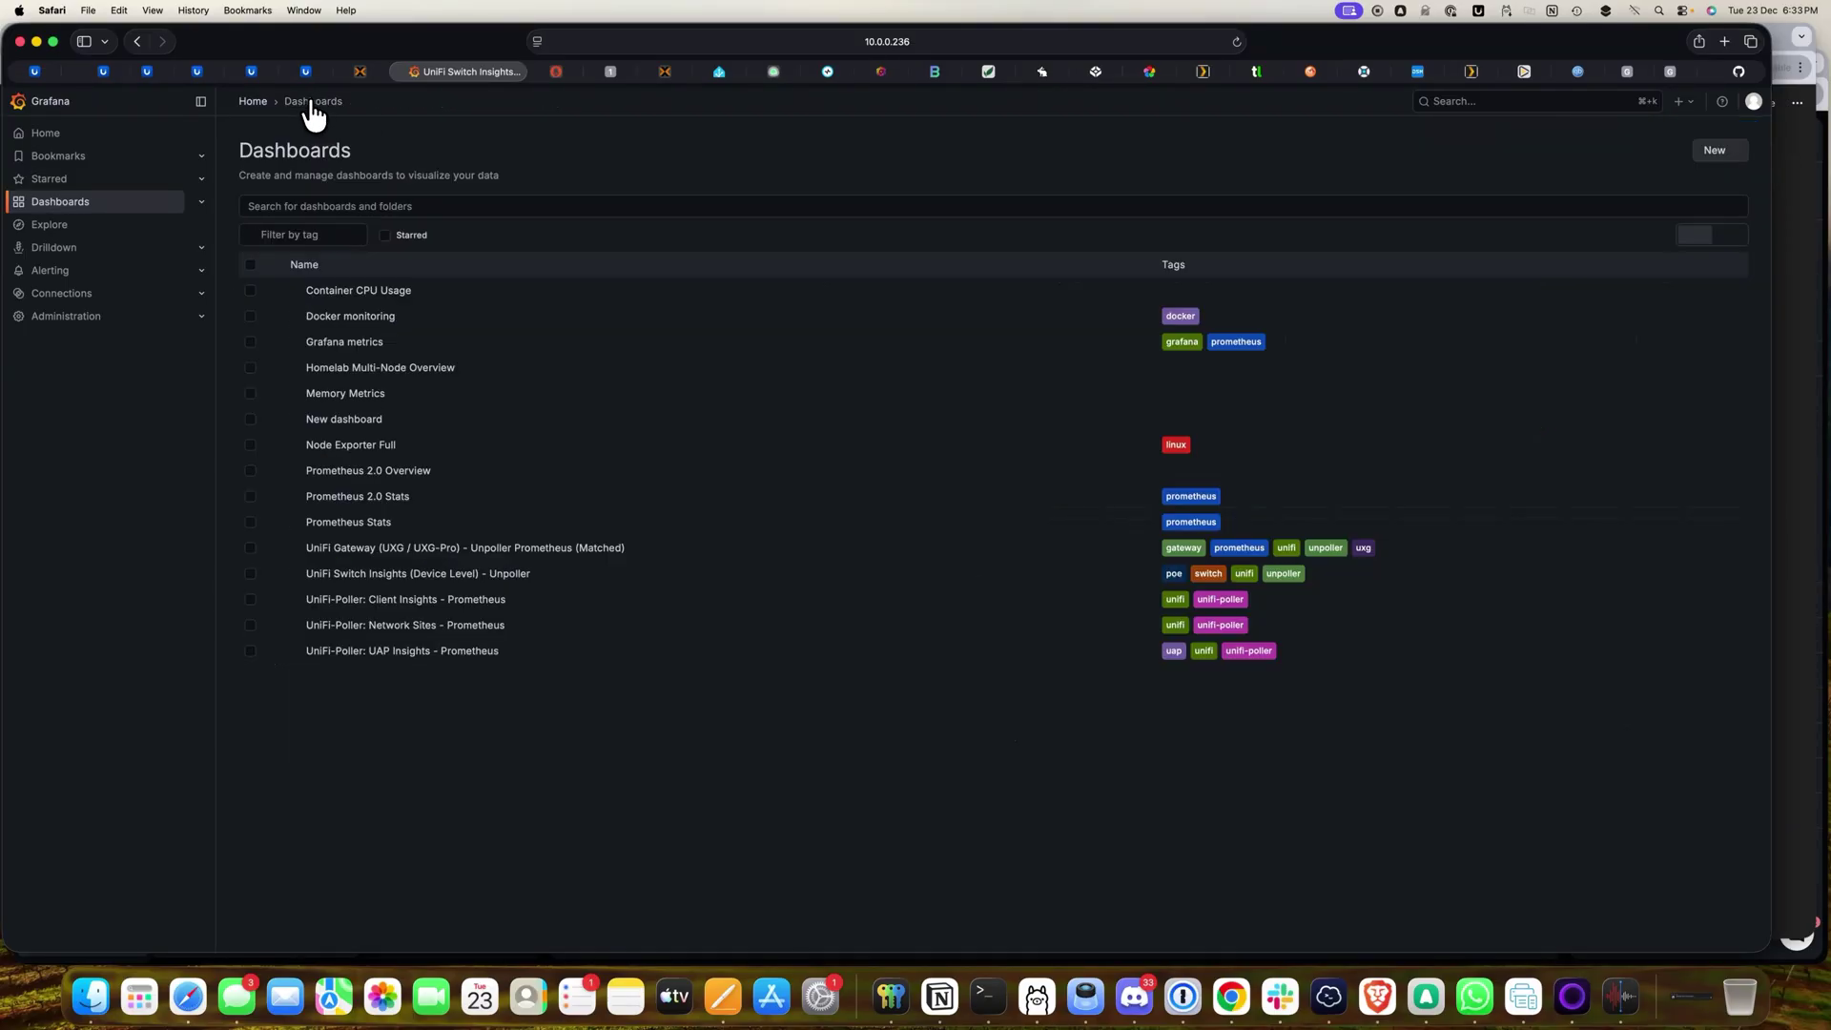
click(445, 553)
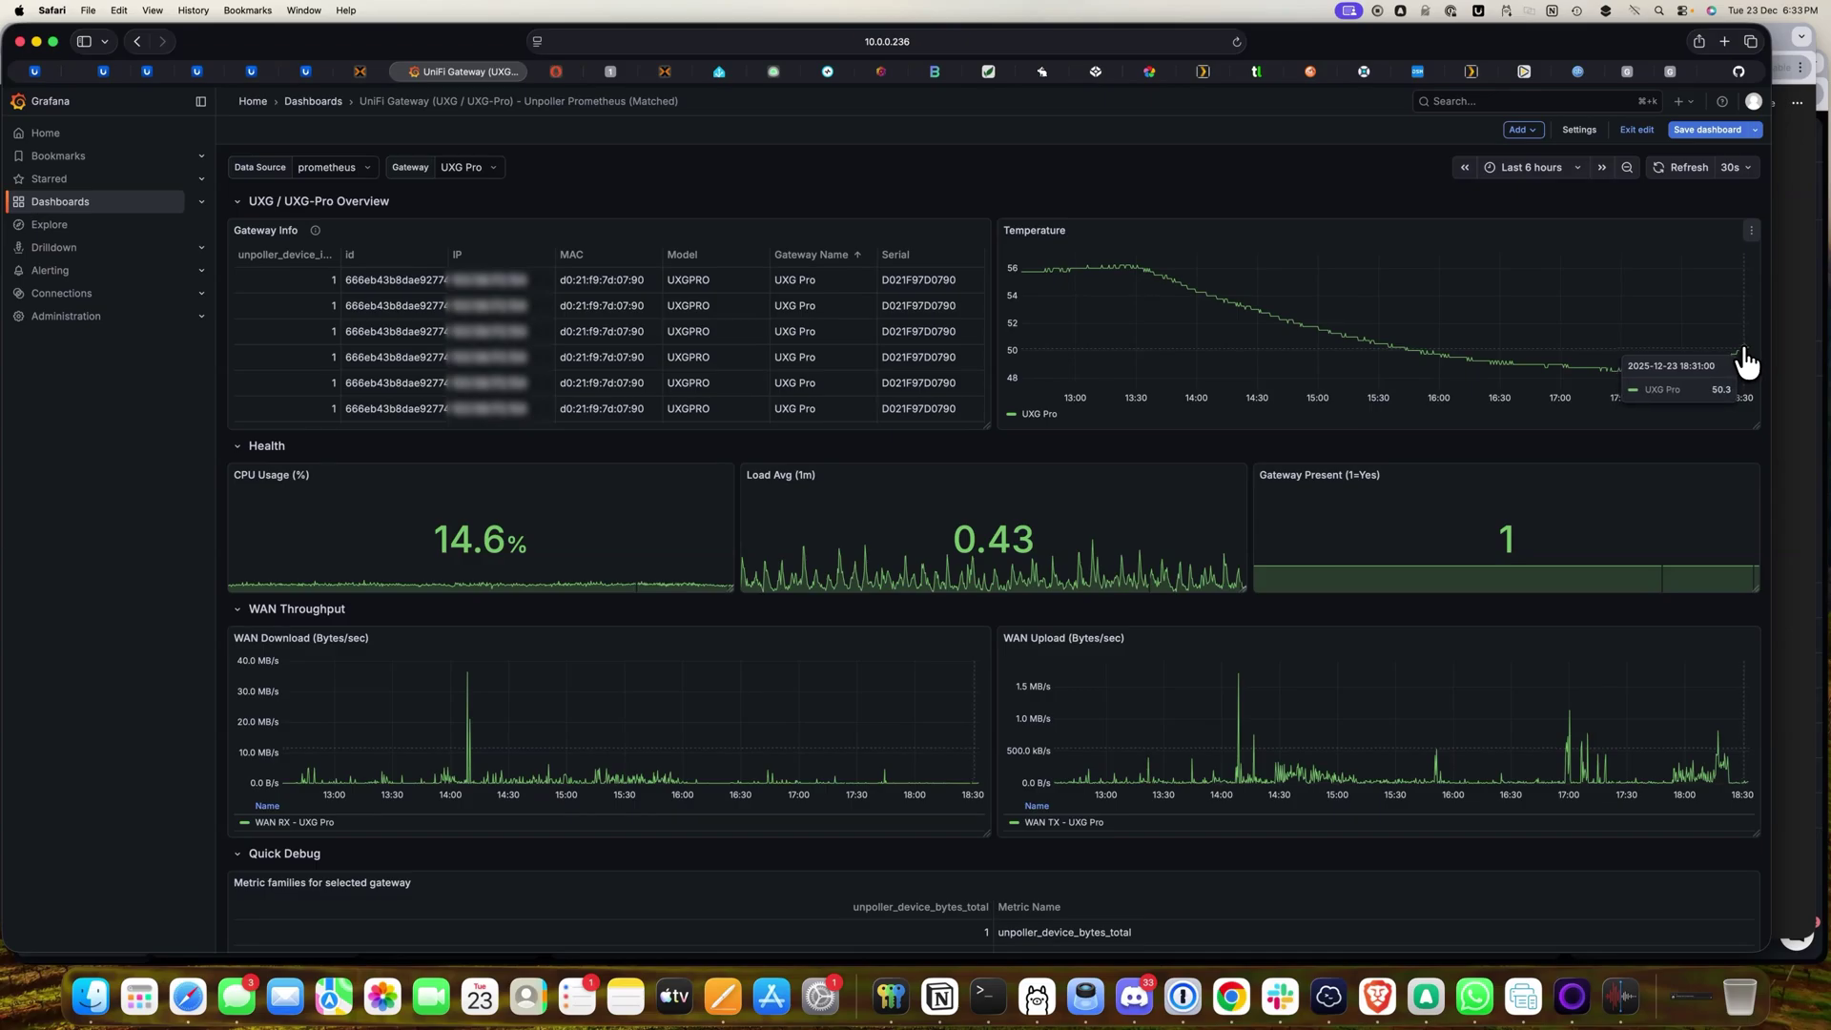
scroll(1341, 610, down, 3)
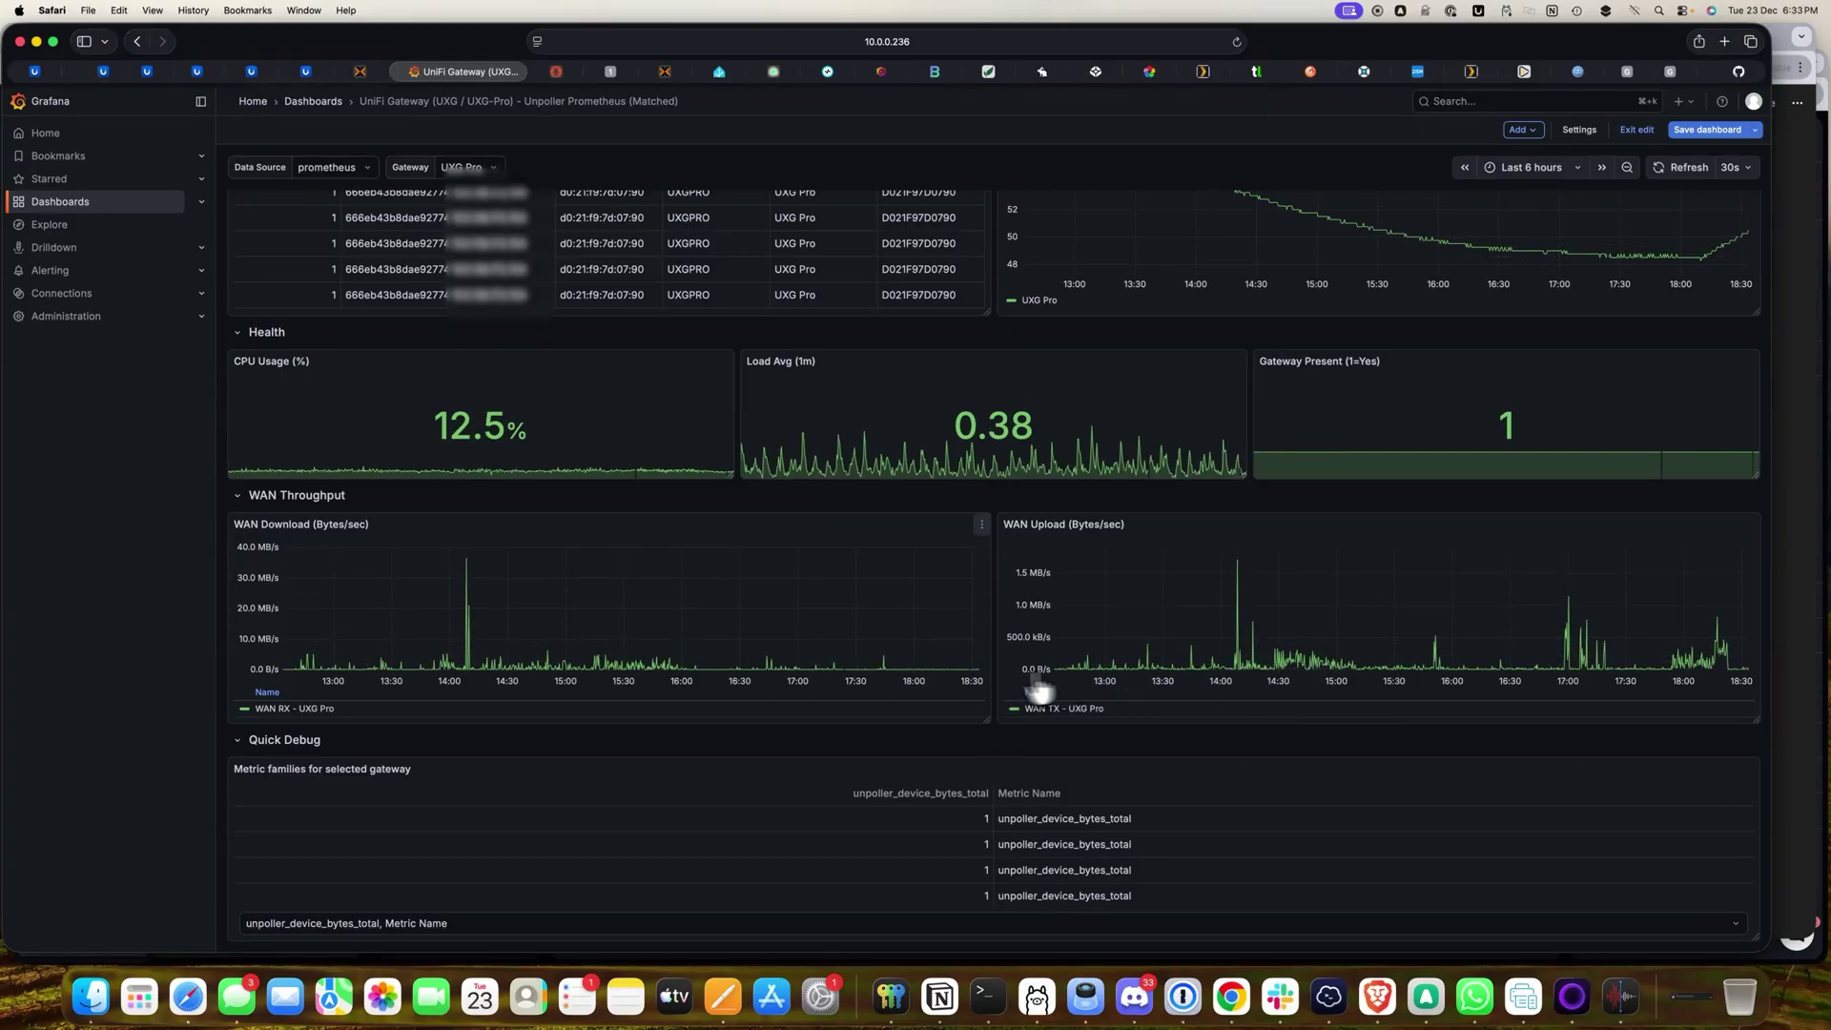
scroll(956, 673, up, 3)
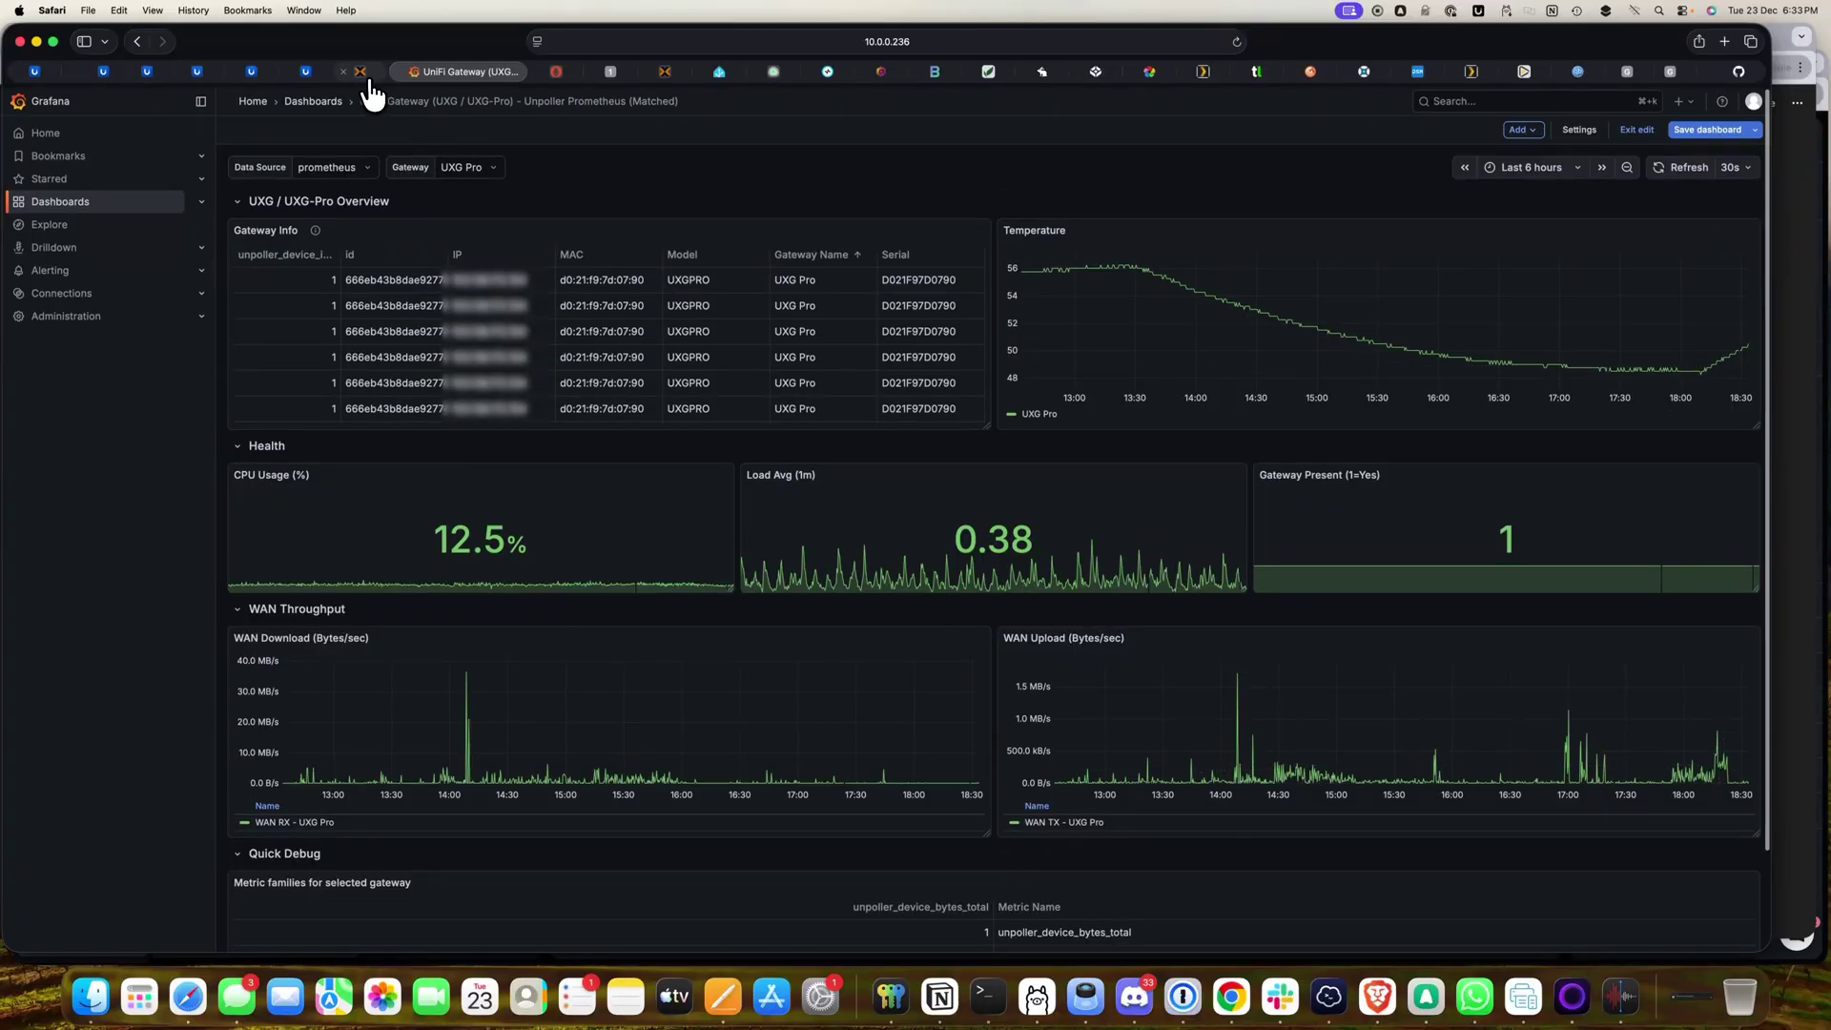
mouse_move(366, 78)
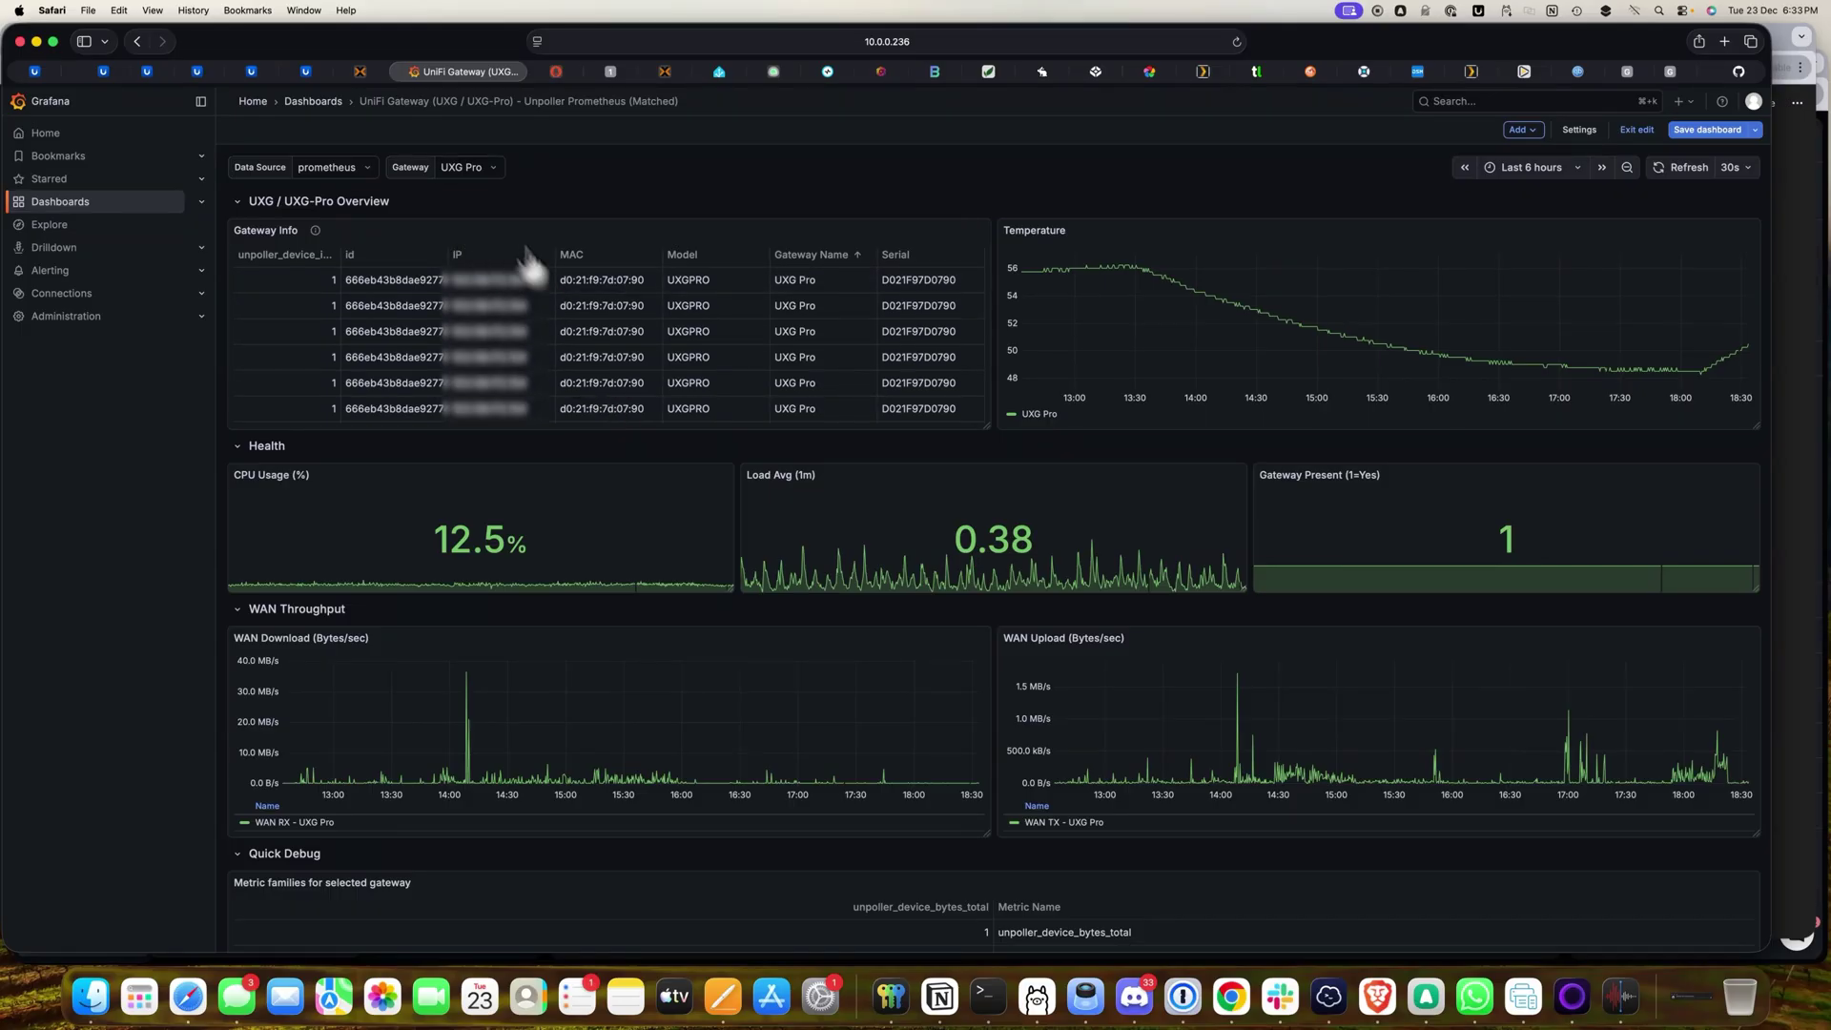
click(315, 102)
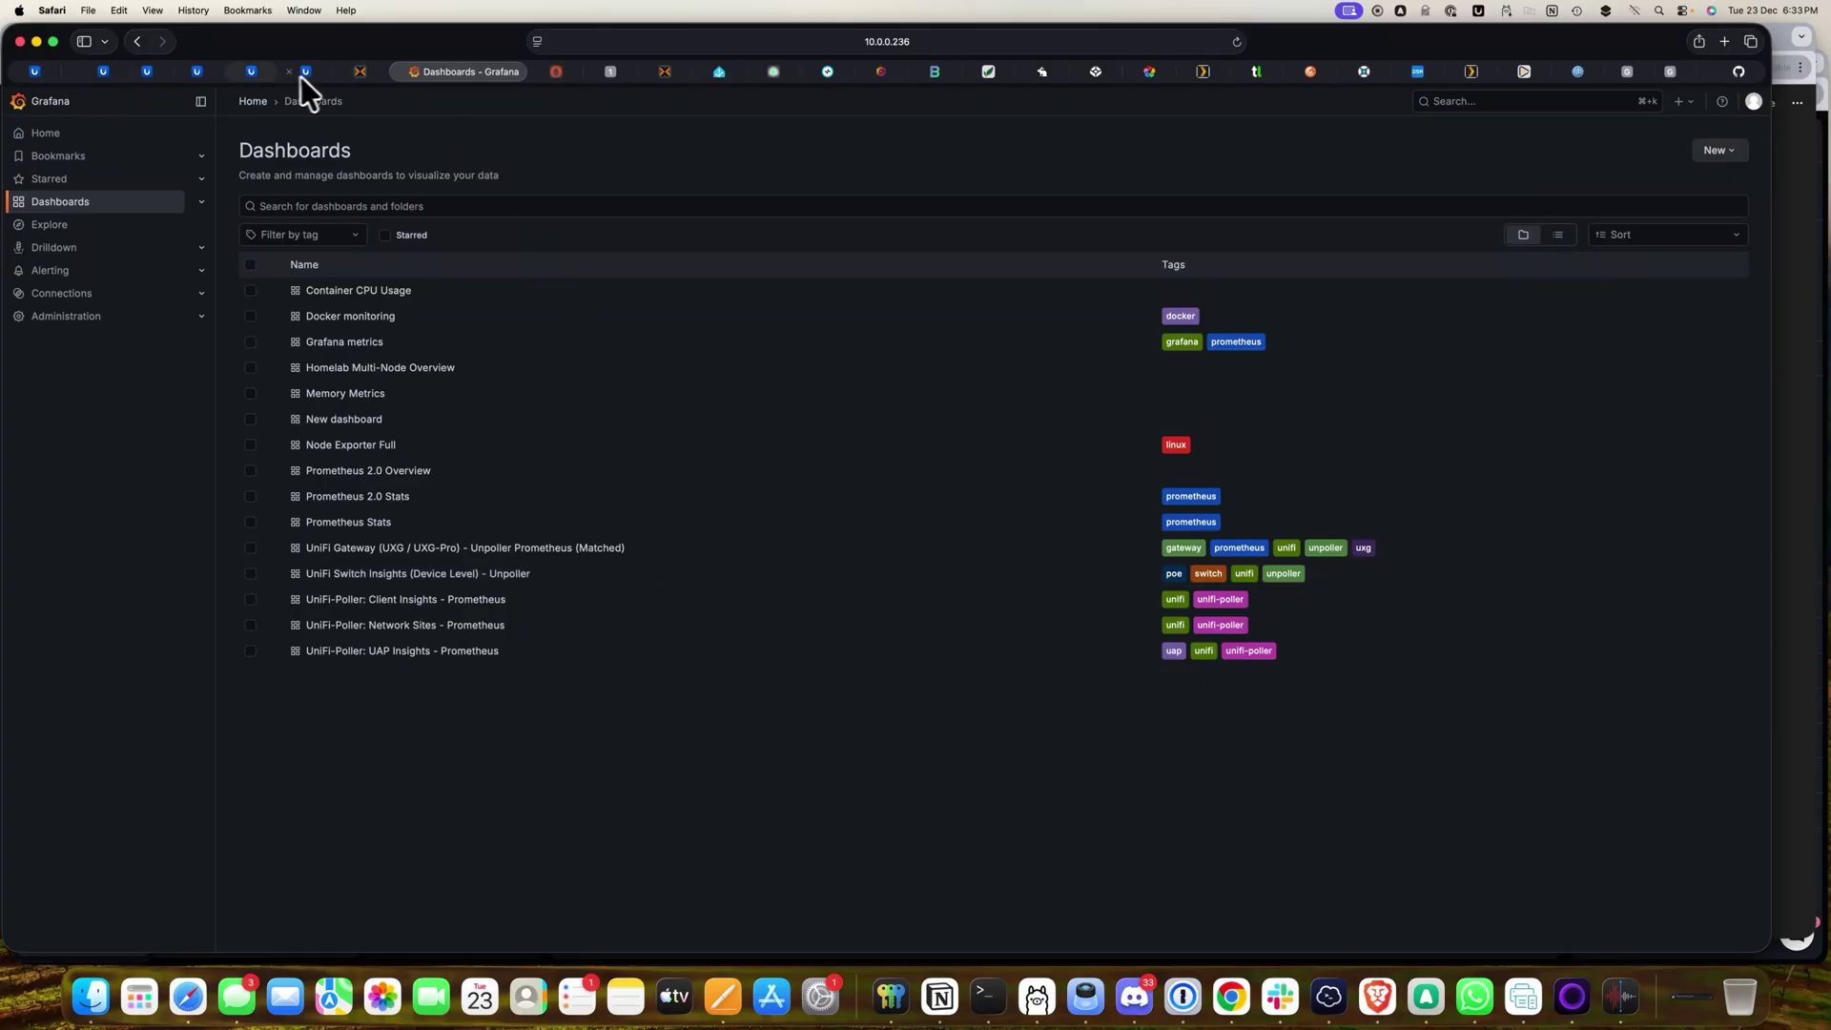
click(73, 77)
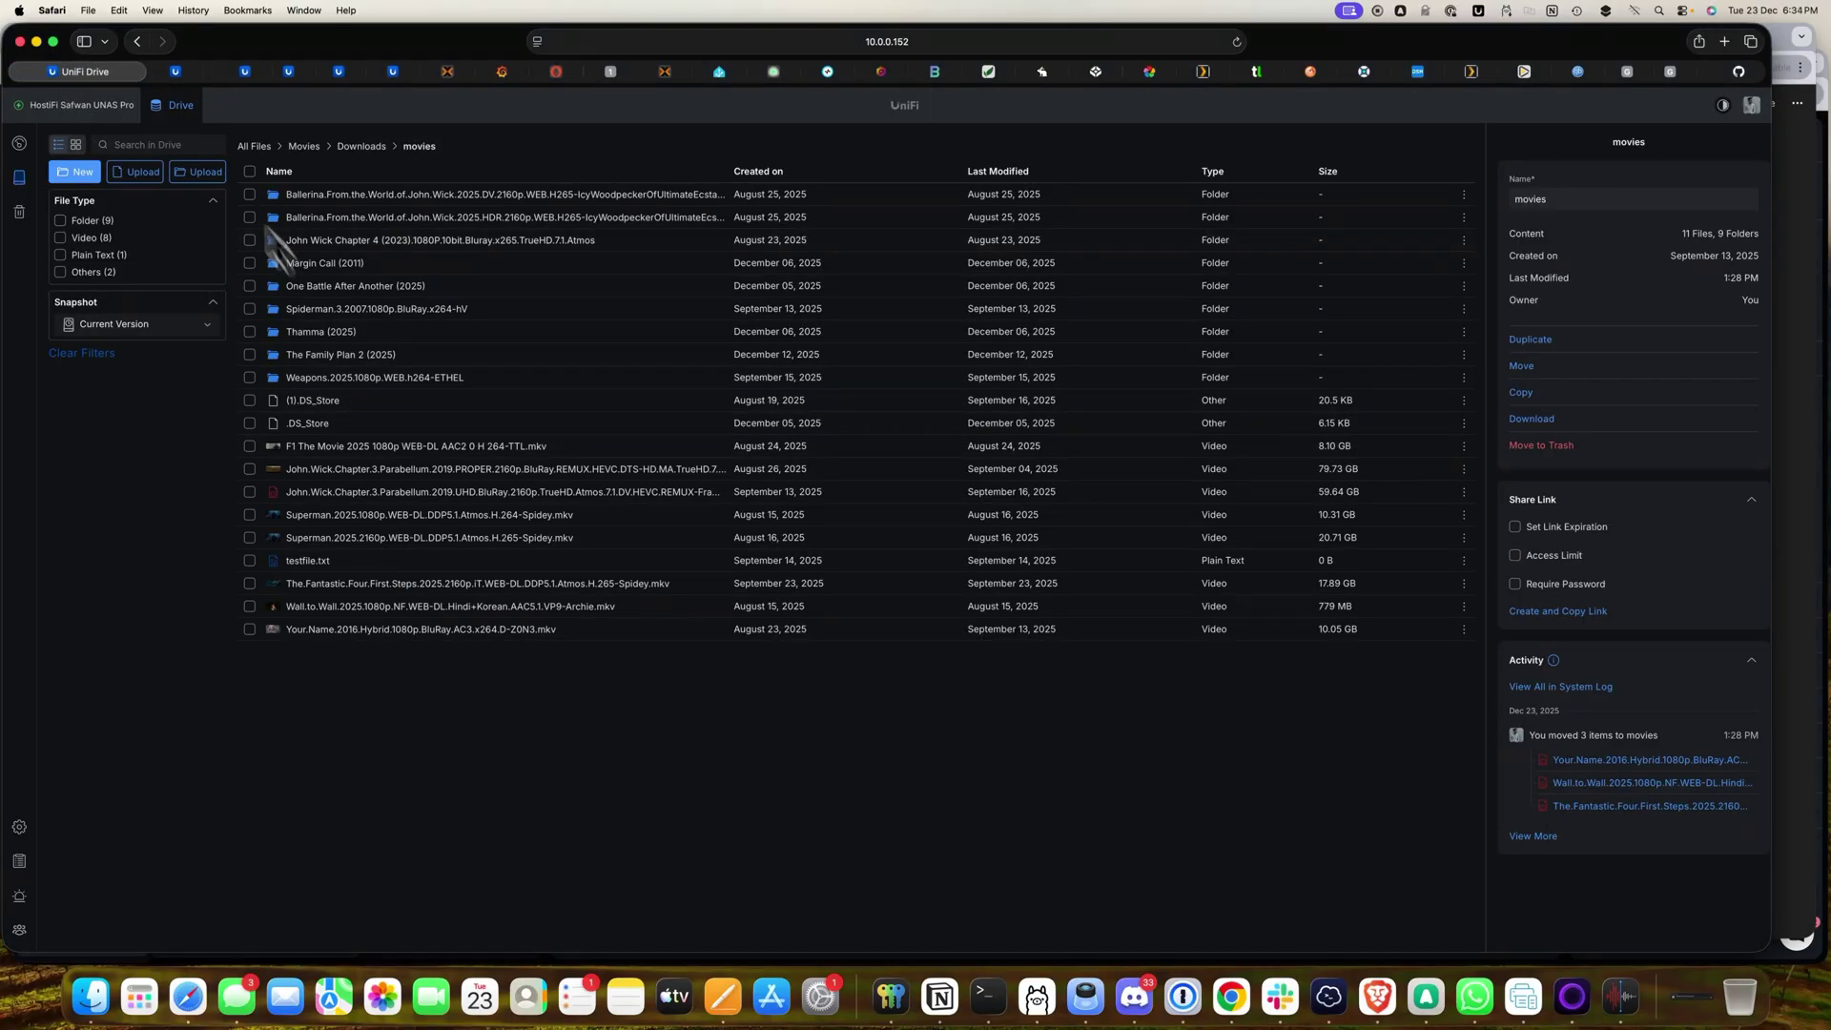
Step: Switch to the UCK G2 Plus console and open its Admins & Users list
click(177, 73)
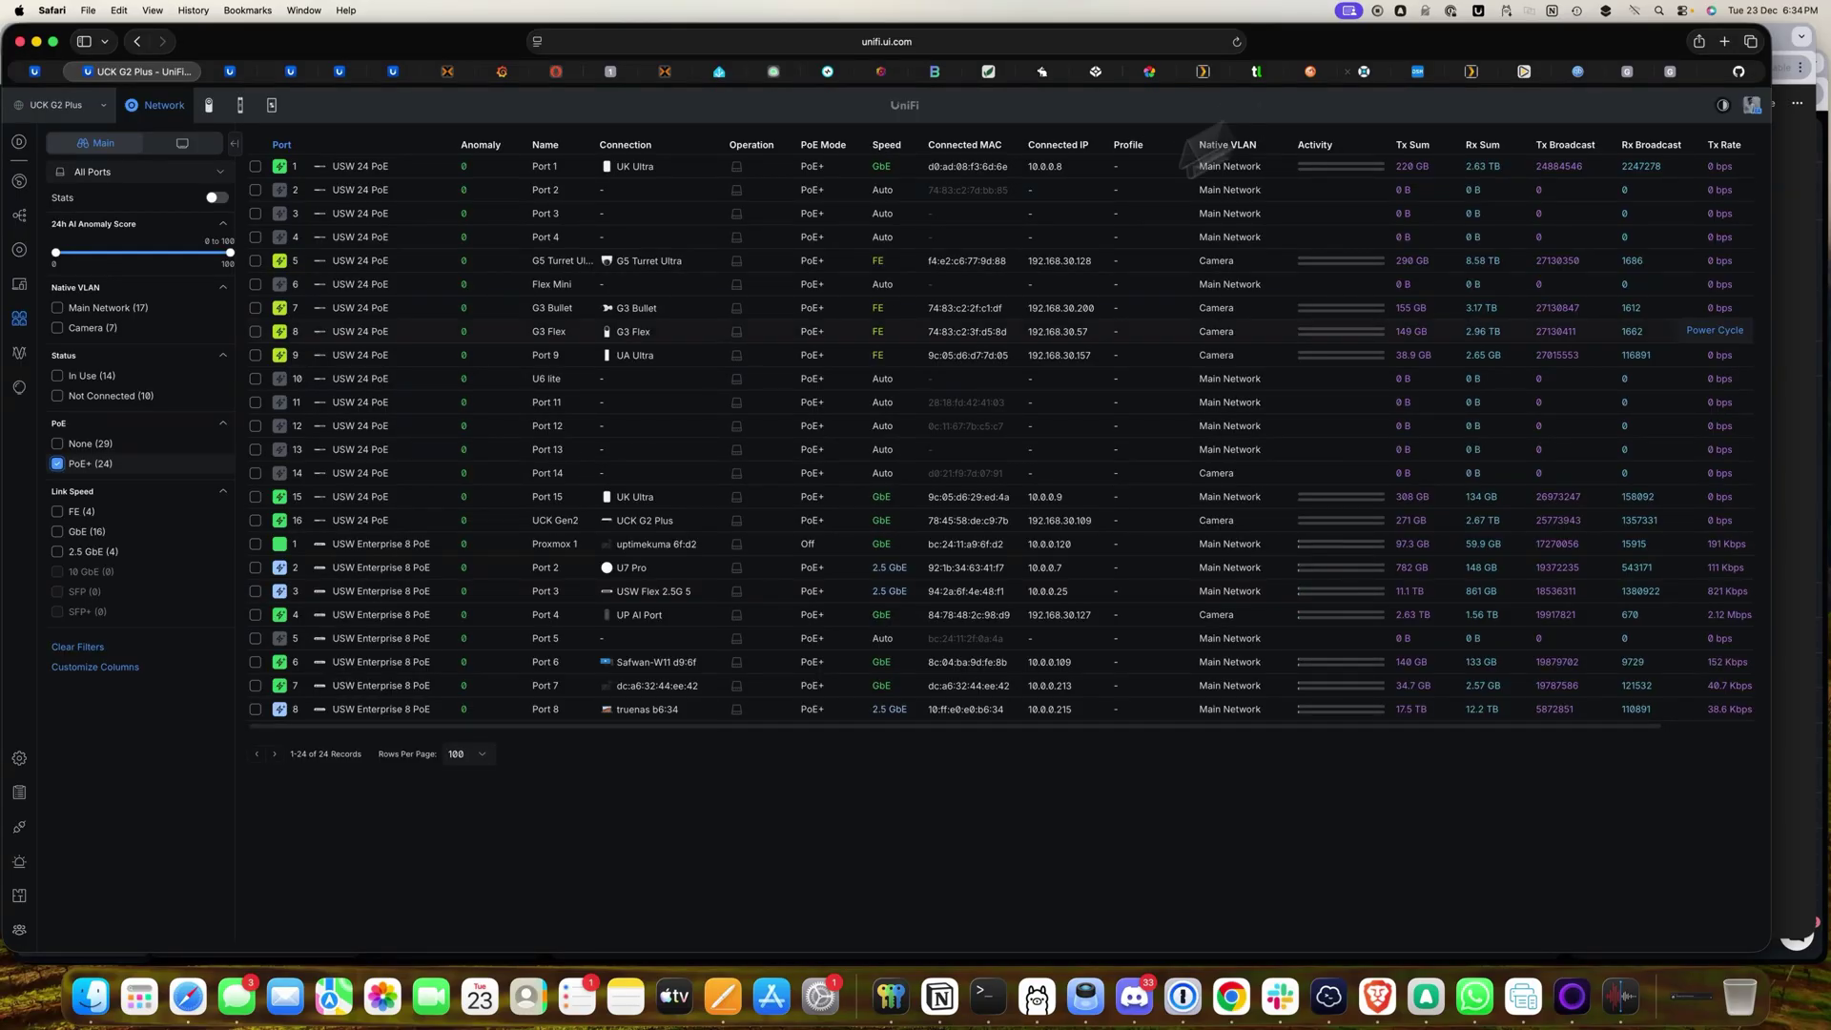
click(19, 930)
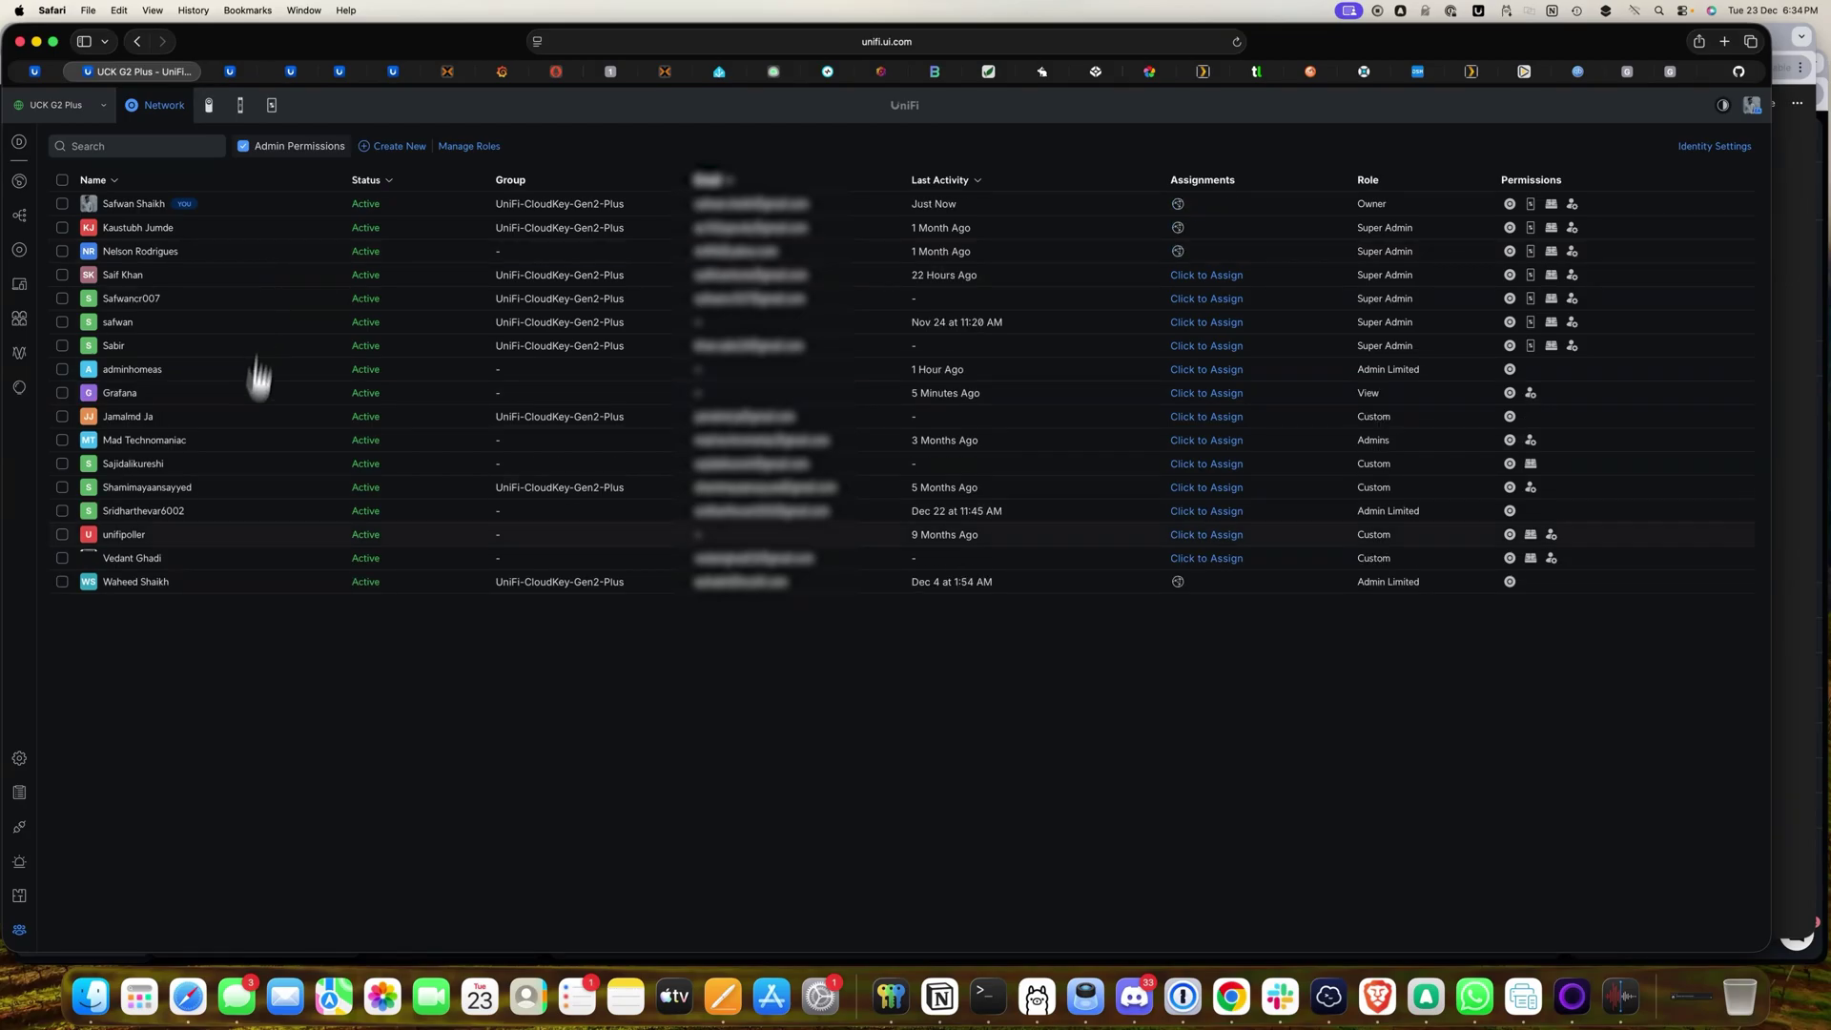
Step: Inspect the Grafana user's settings (local access, View role), then cycle through the Proxmox and Grafana tabs
click(191, 399)
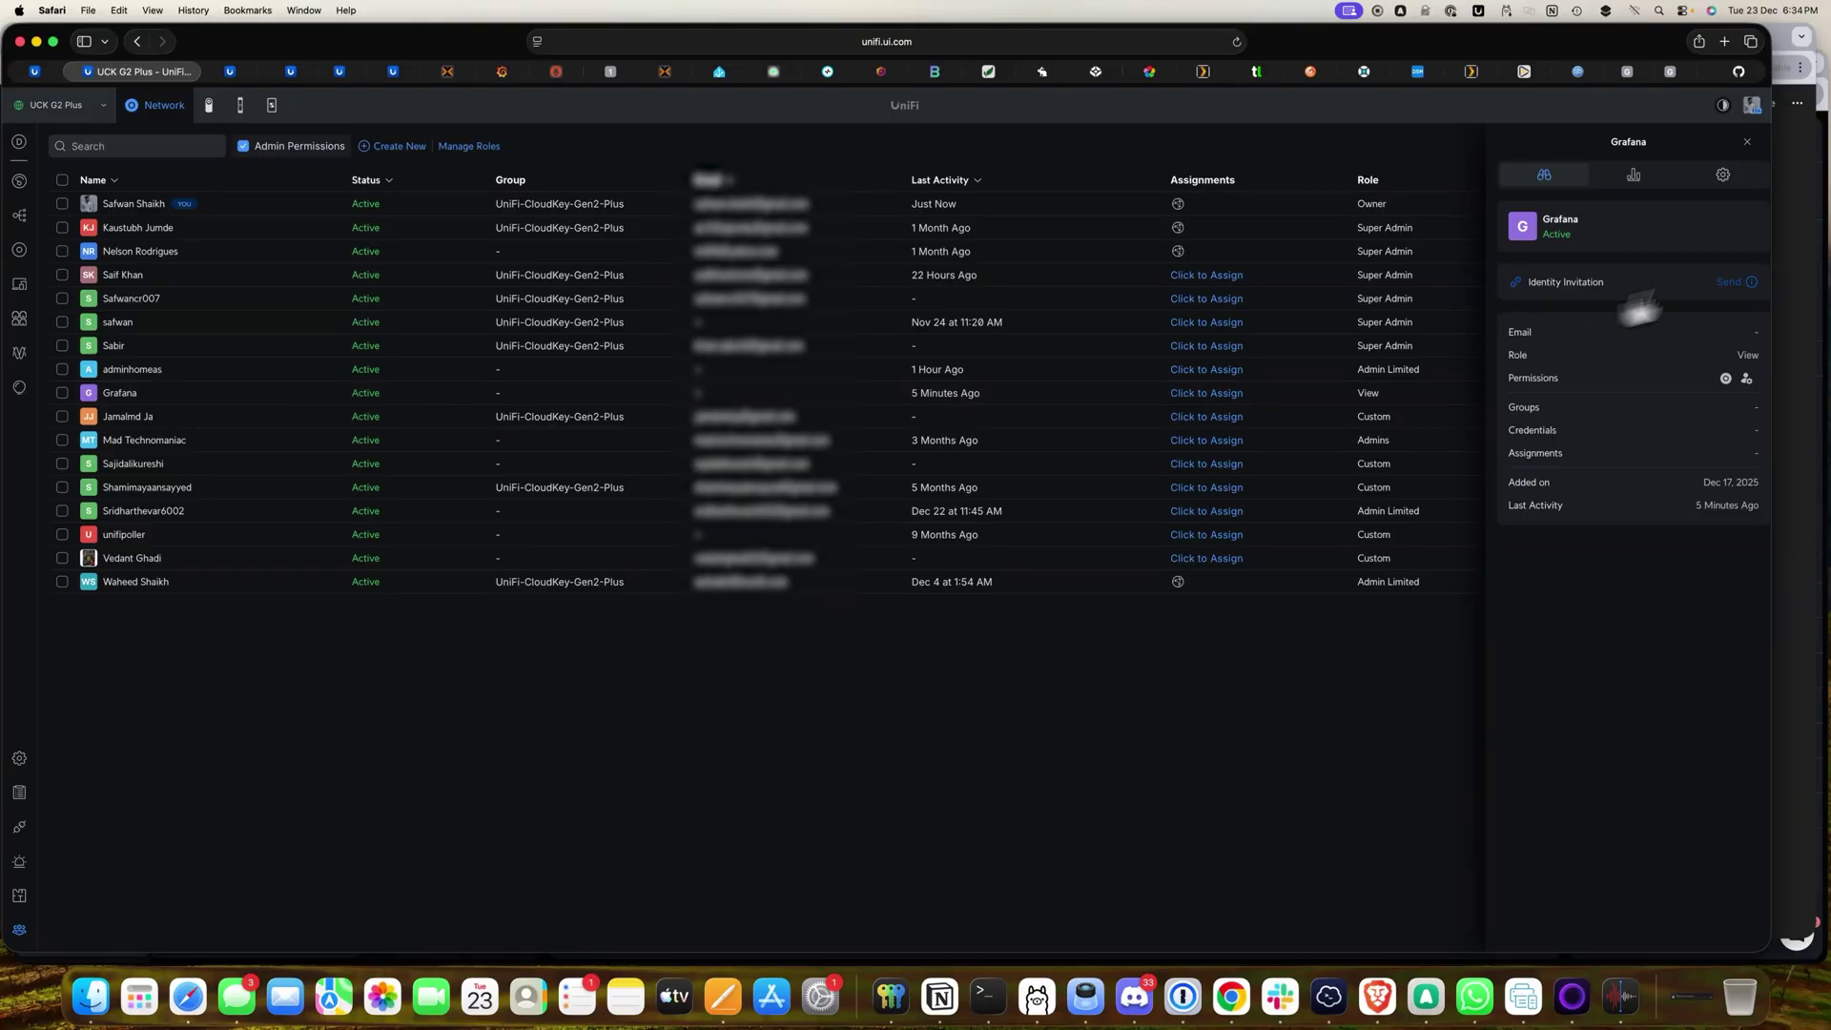
click(1722, 175)
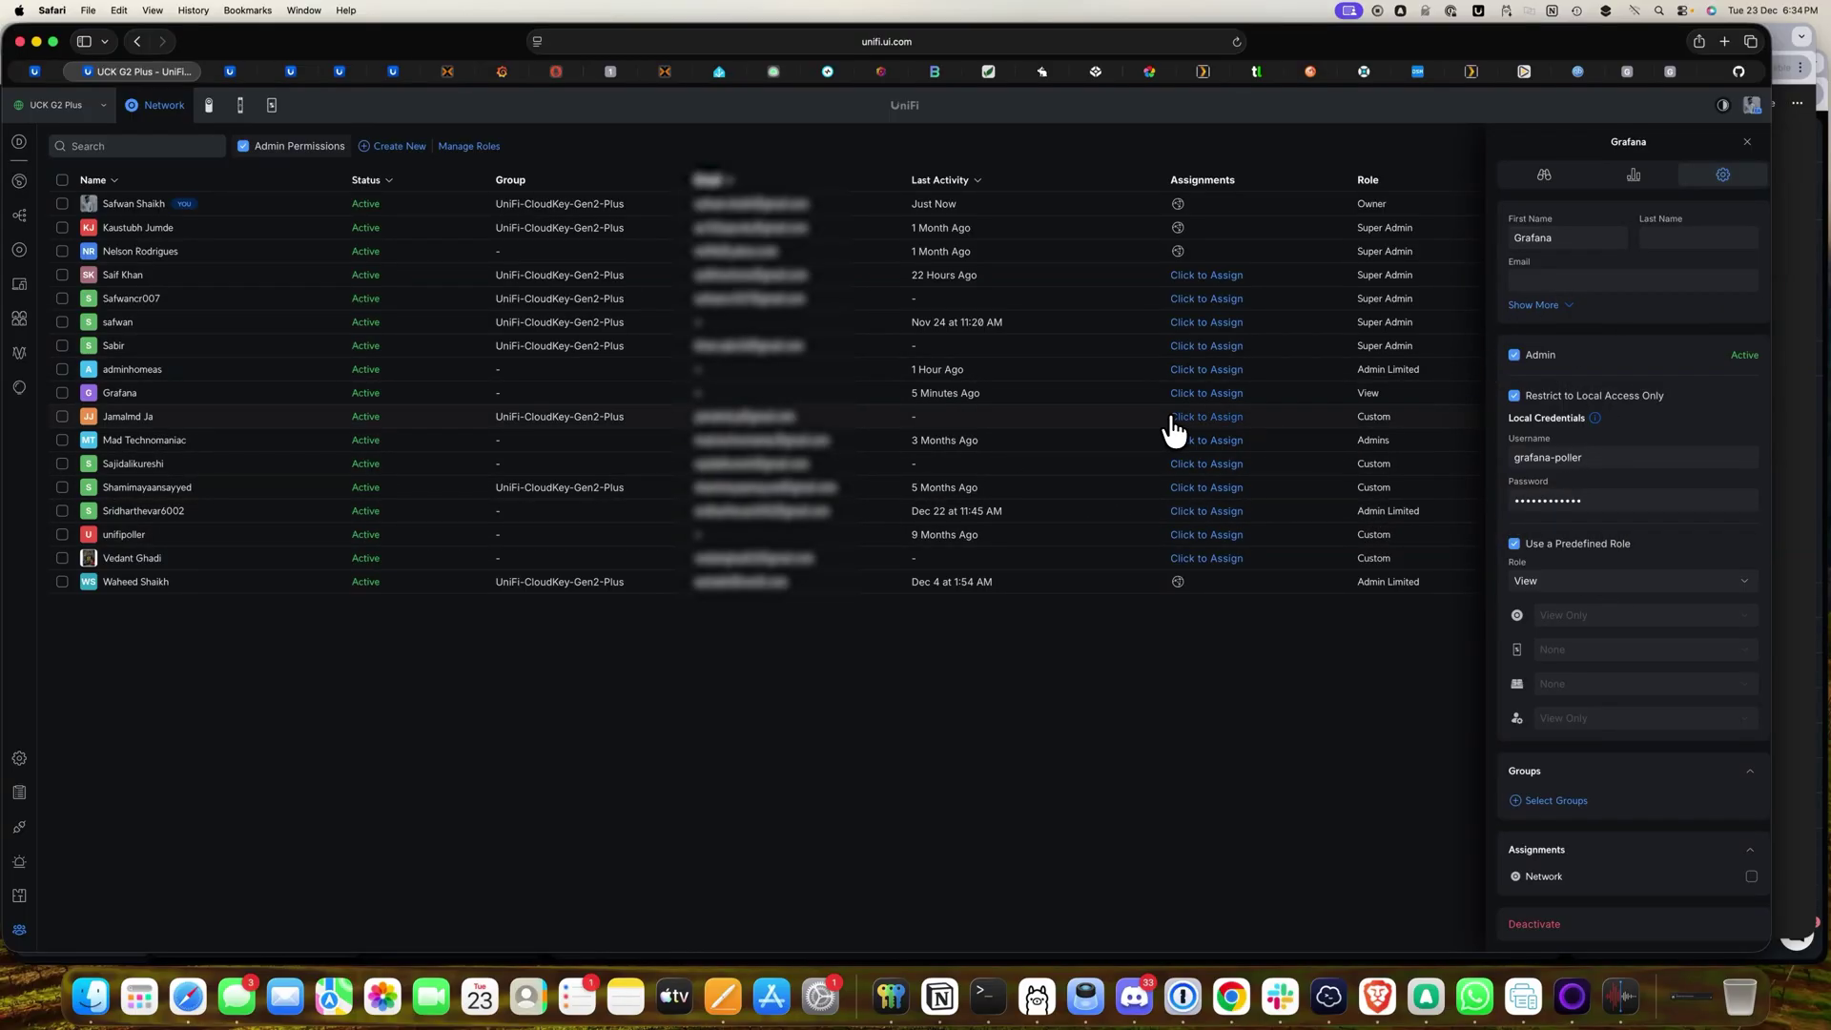
click(460, 74)
click(506, 72)
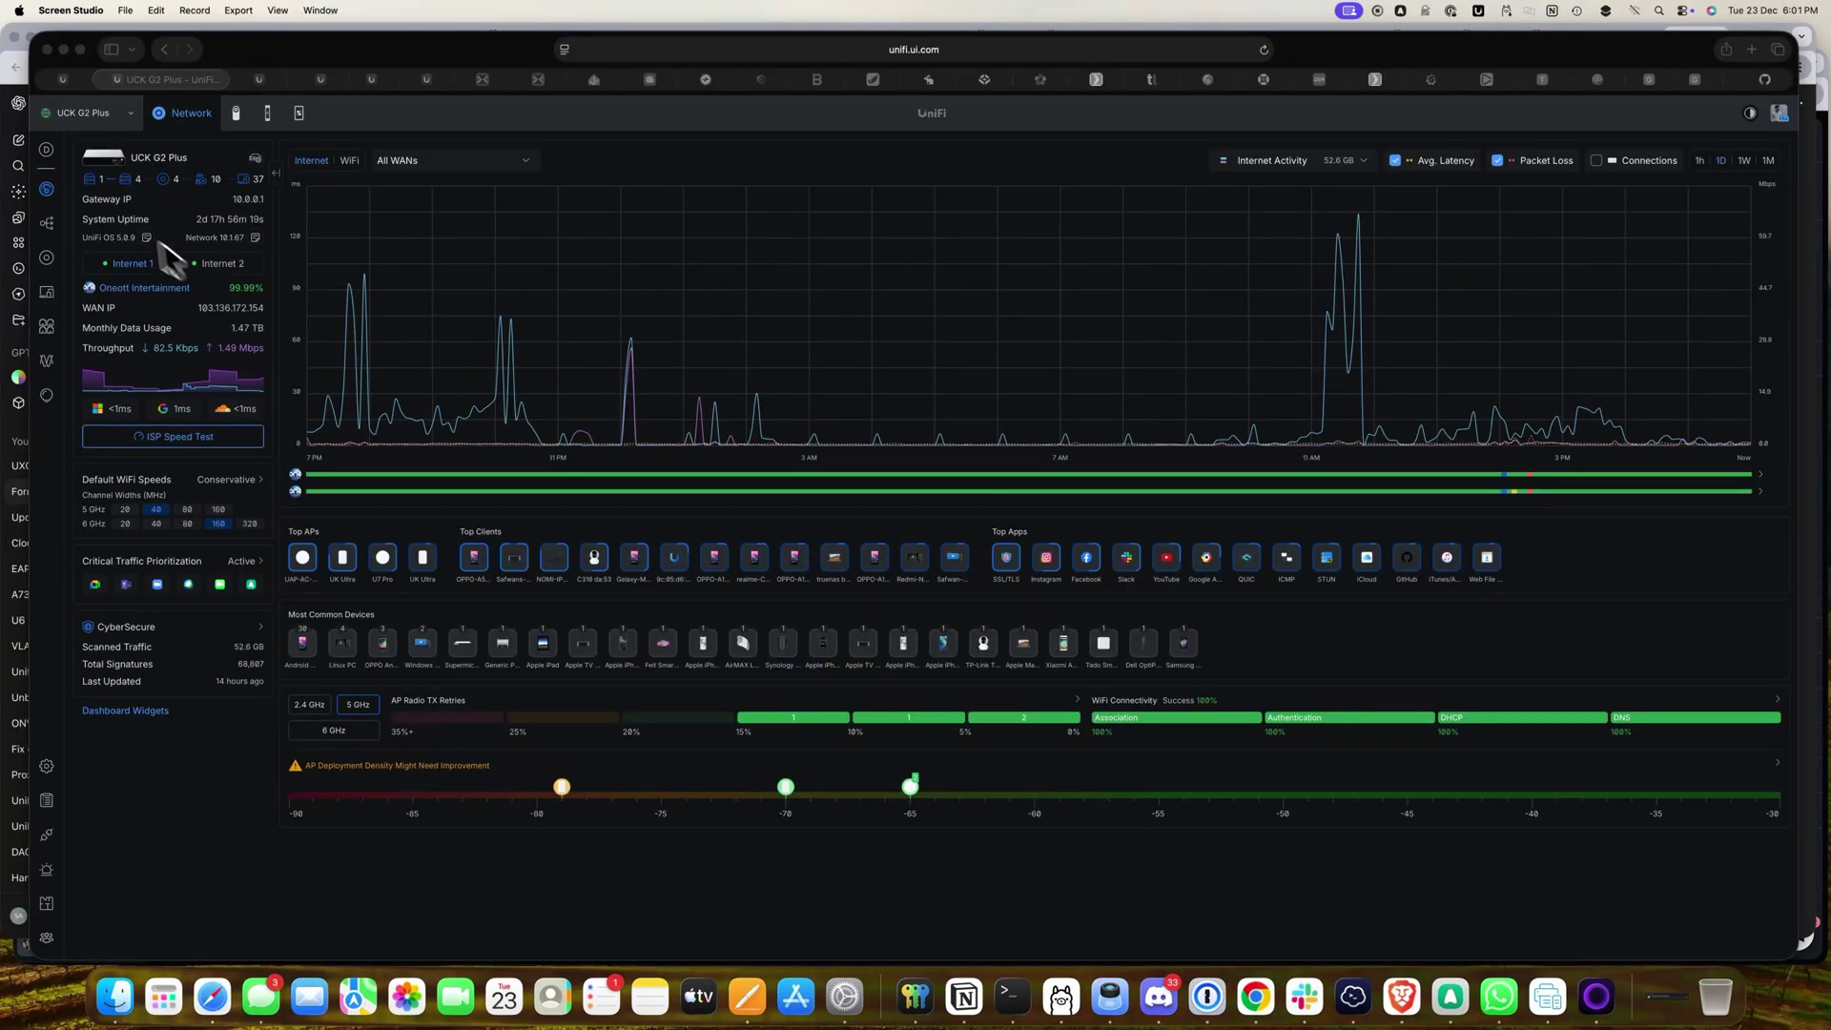
Step: View the UniFi devices table, then the wireless client list on the UK Ultra and U7 Pro access points
click(46, 272)
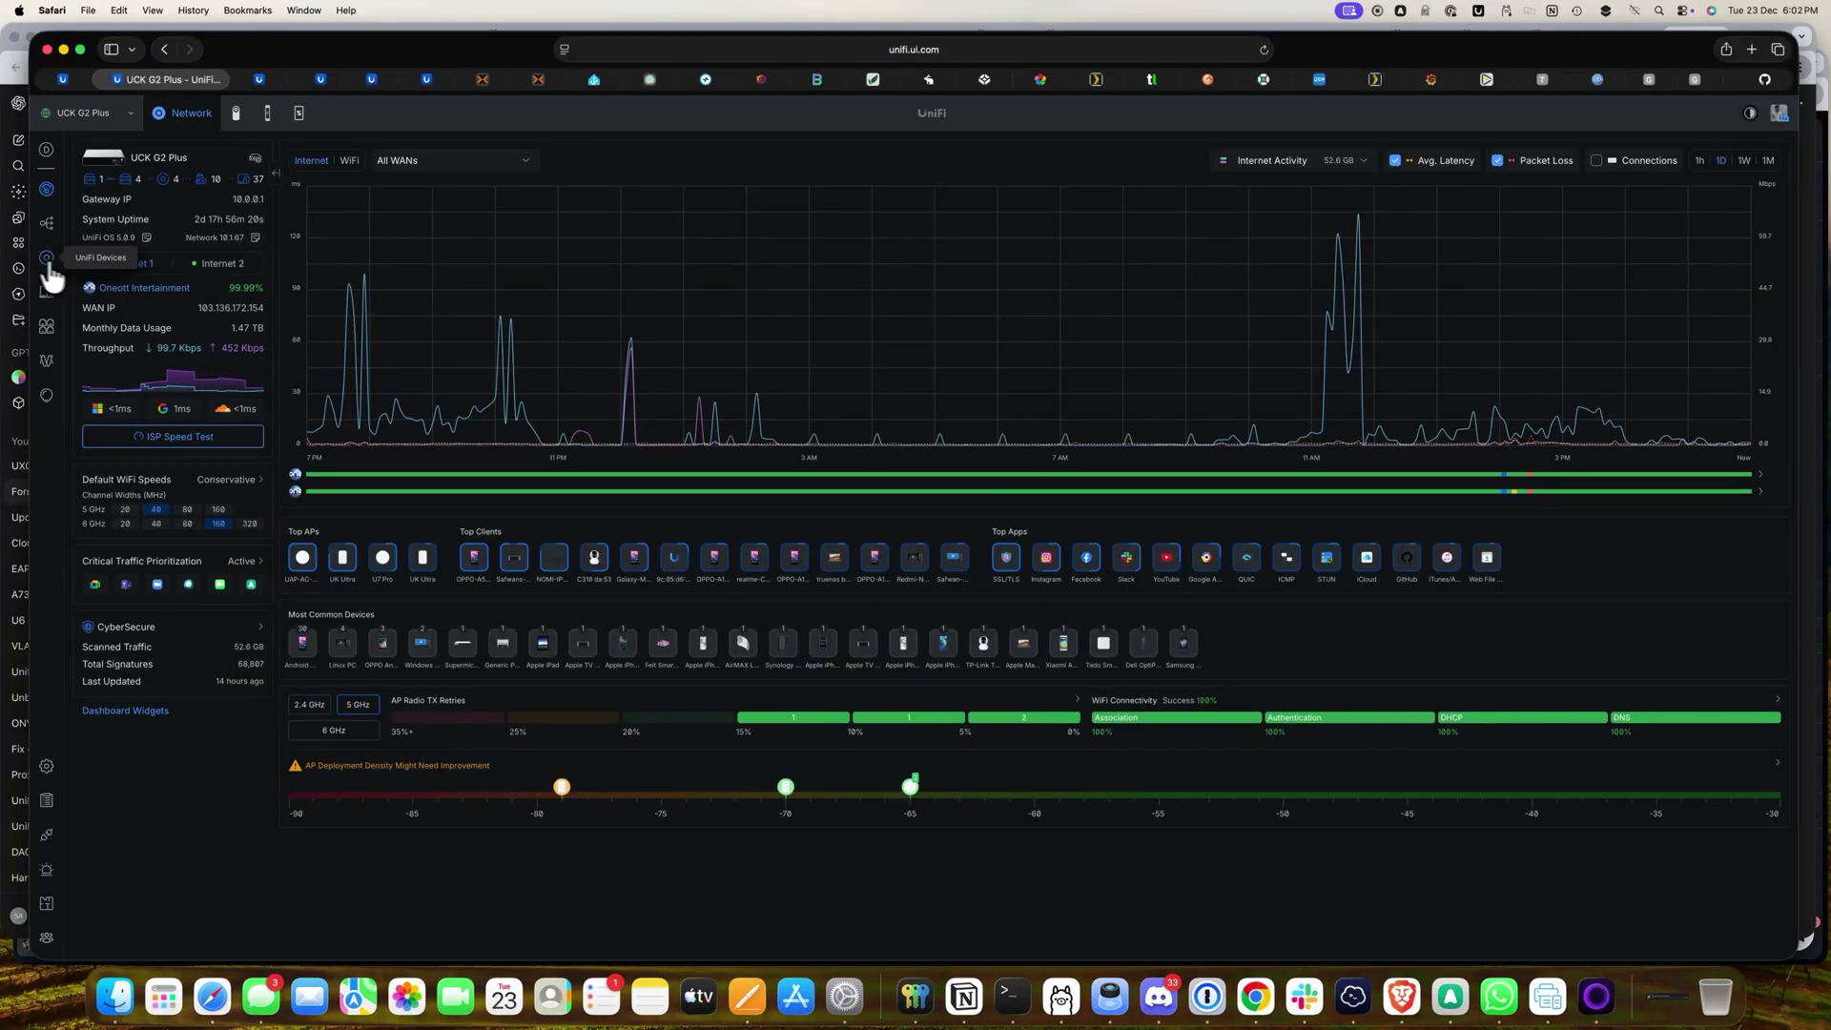
click(47, 270)
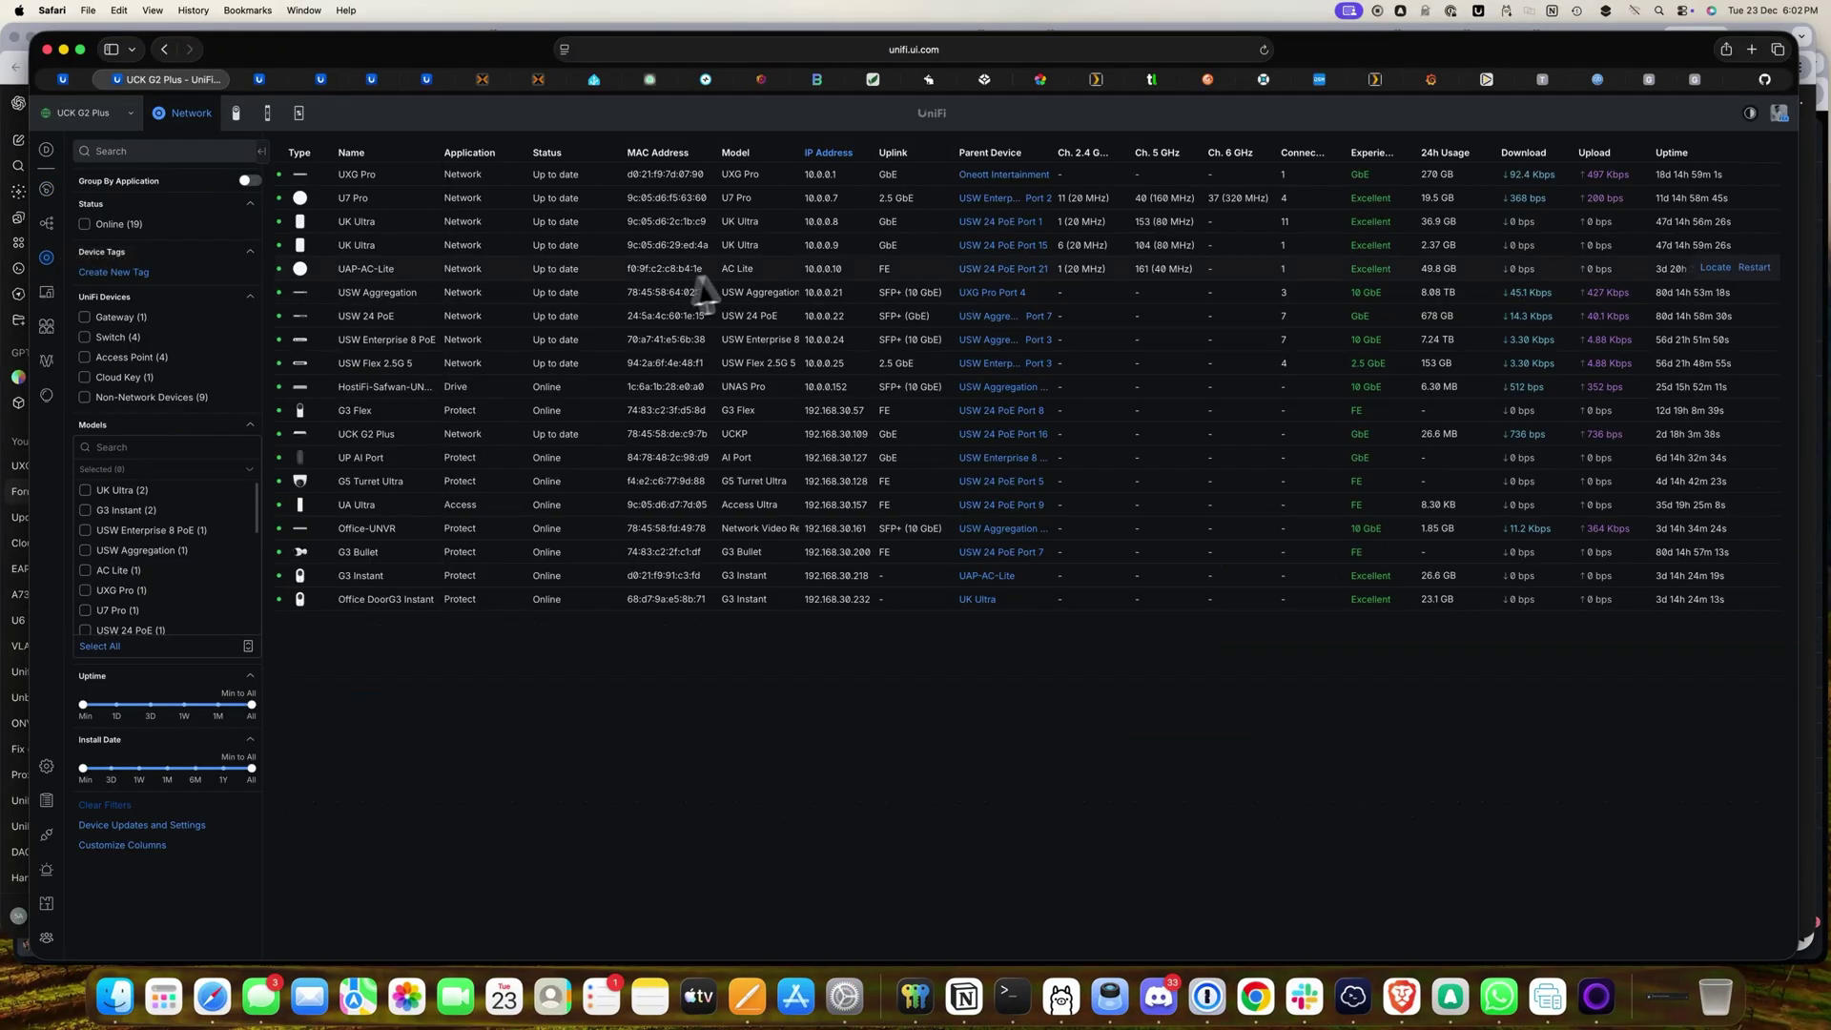
click(47, 297)
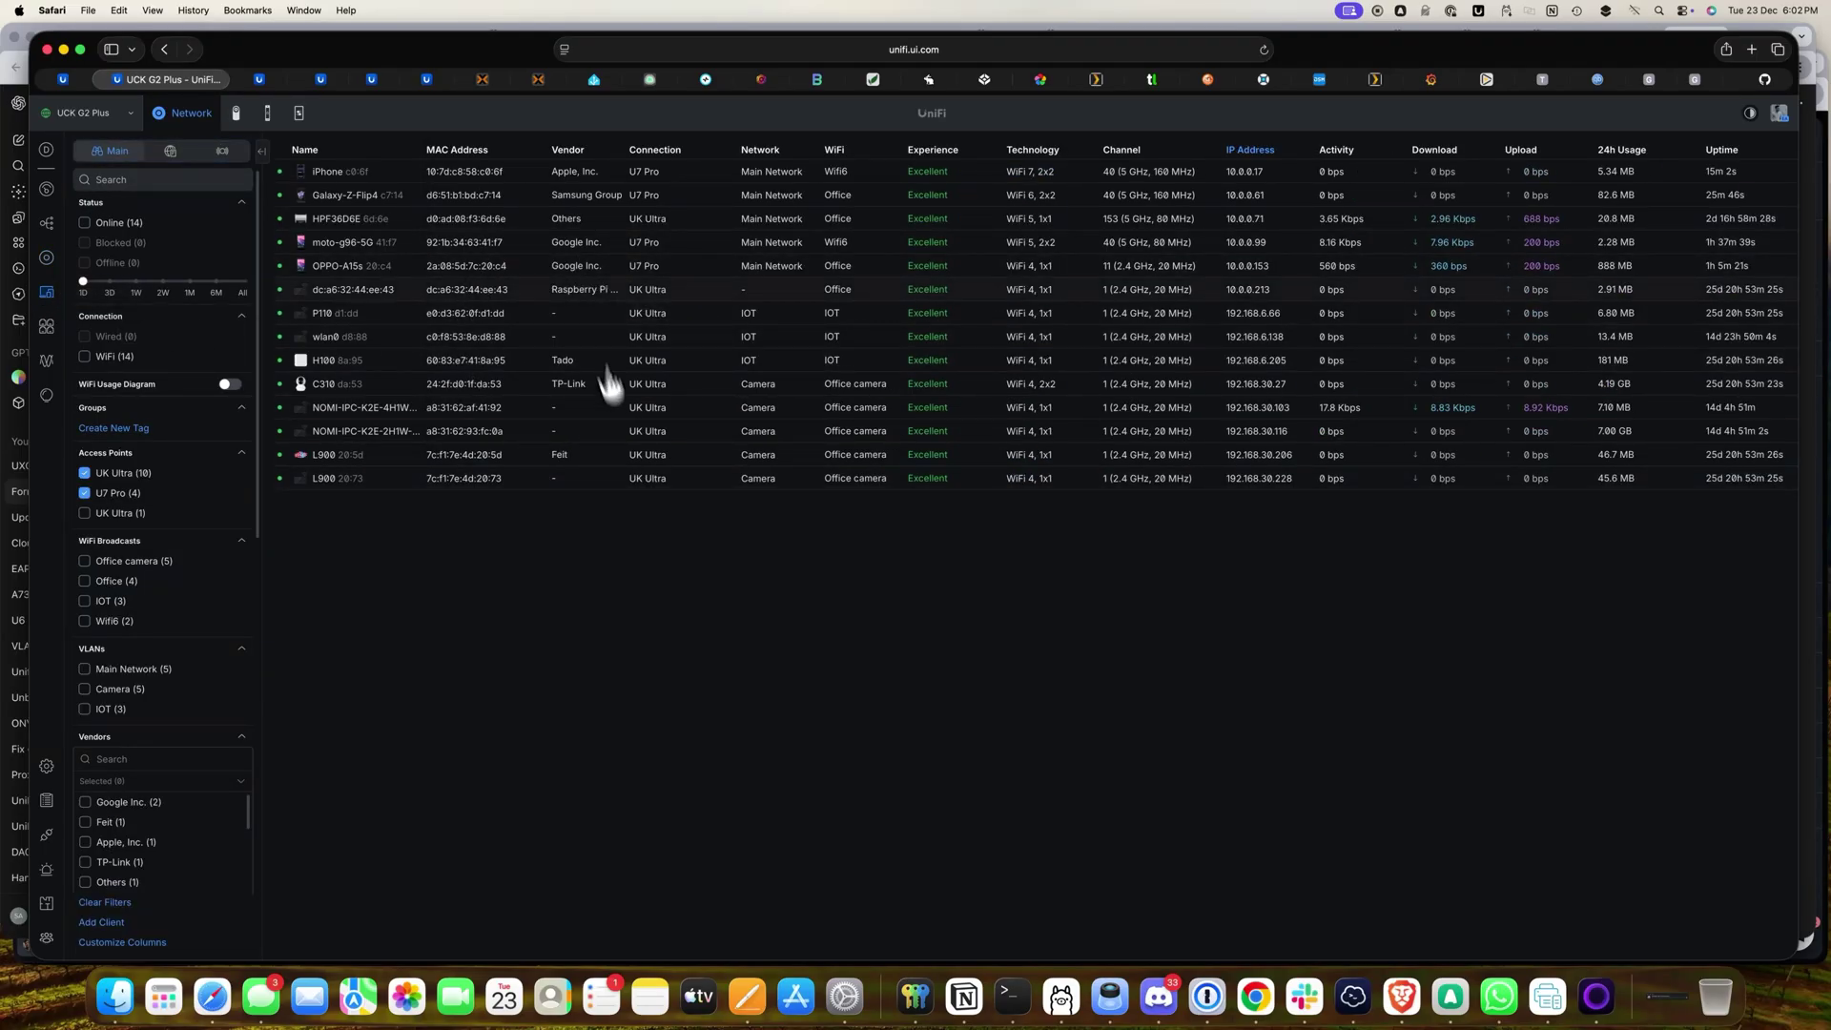